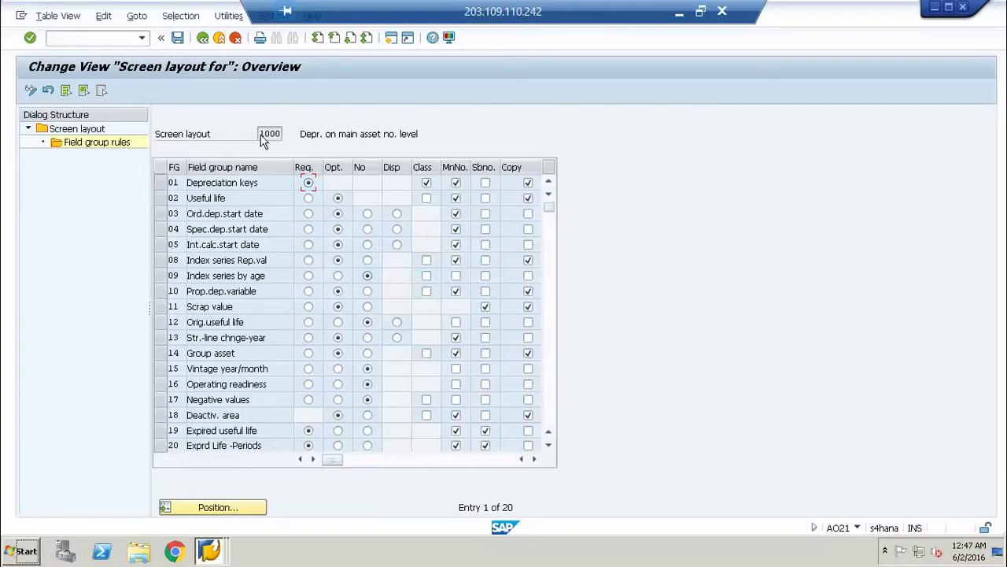
Leave the field group rules of screen layout 1000 and open the Define Tab Layout for Asset Master Data activity.
click(367, 275)
click(160, 308)
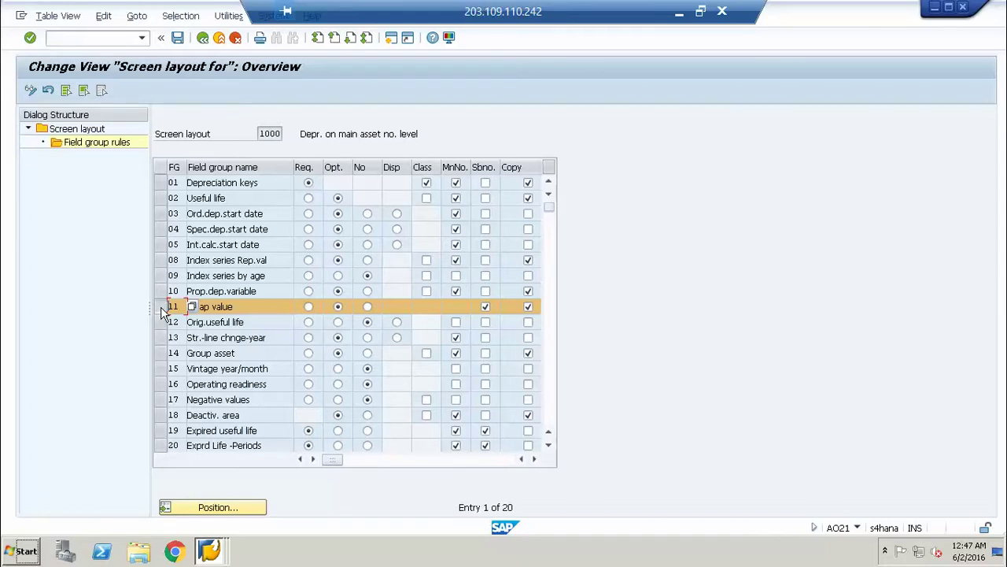
click(203, 39)
click(203, 39)
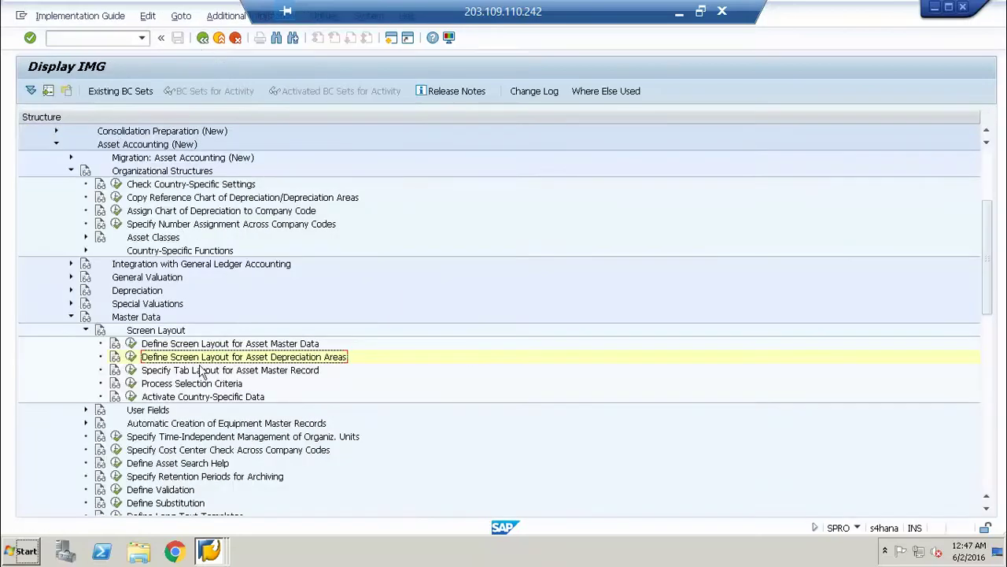
click(132, 372)
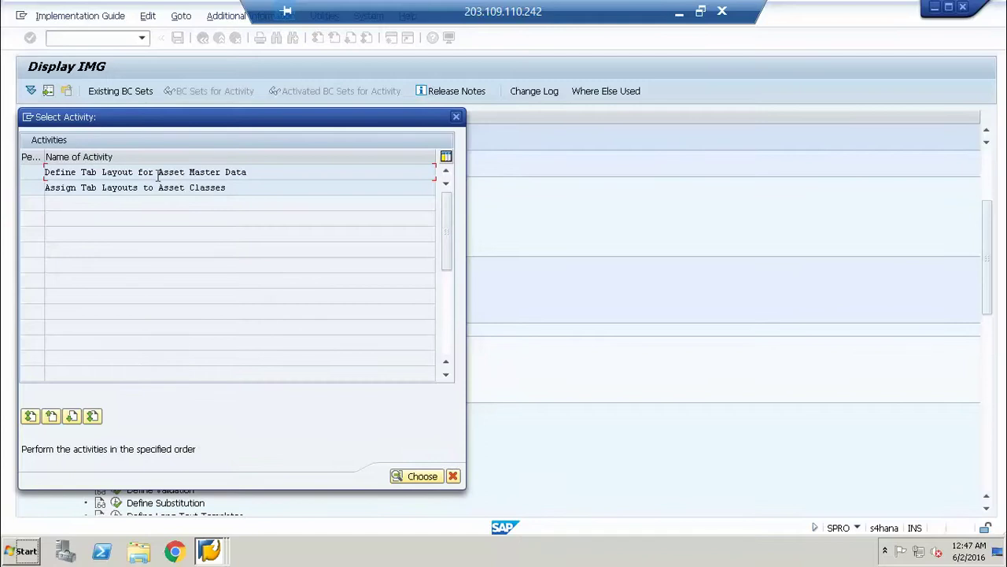
double_click(161, 174)
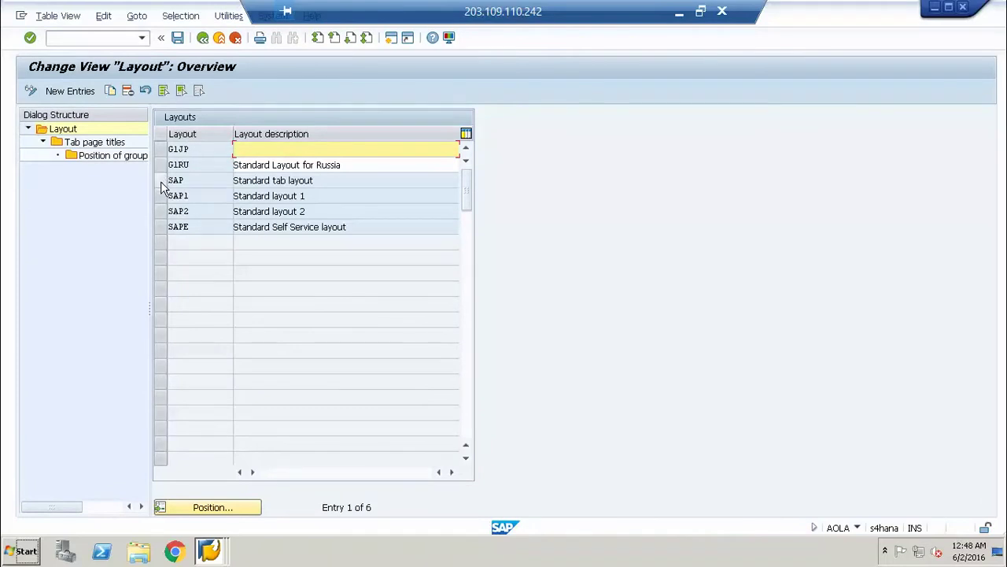
View the tab page titles of the SAP standard tab layout and return to the layout overview.
click(160, 181)
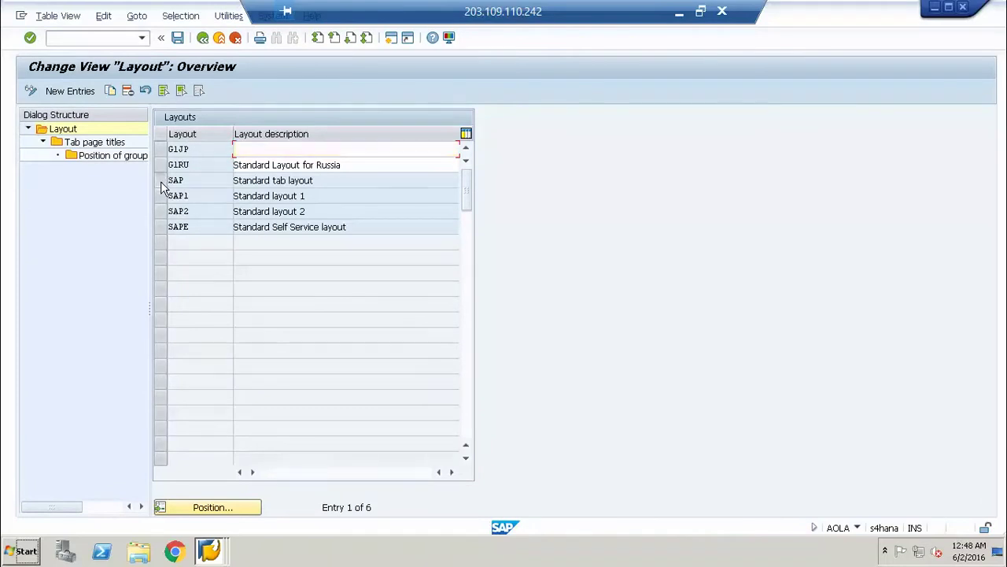
click(107, 145)
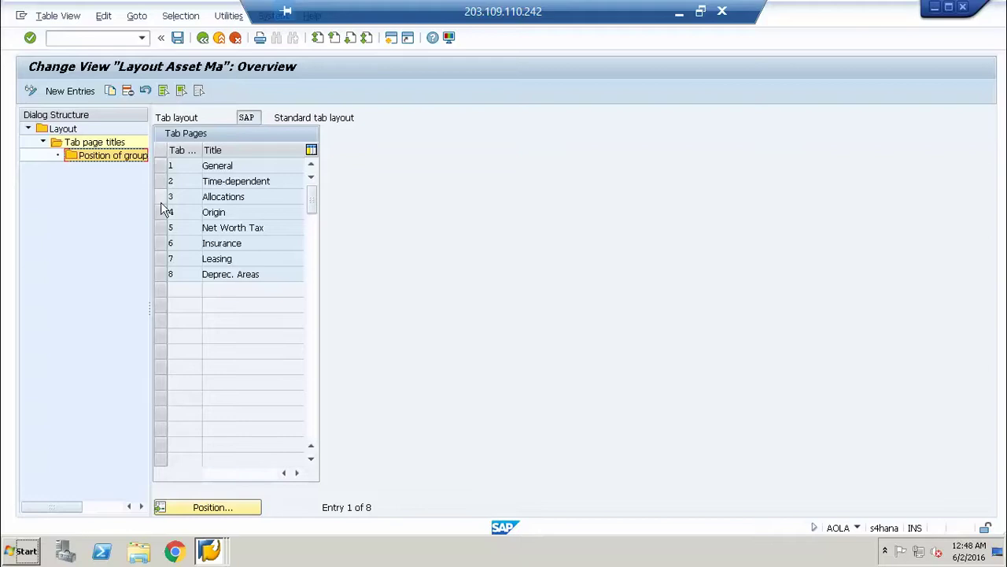
click(203, 38)
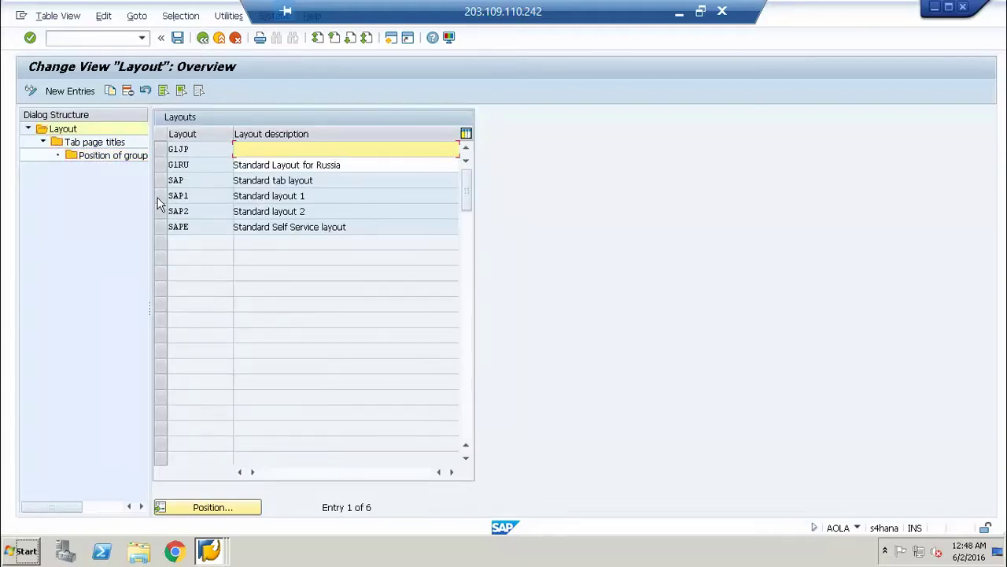
Try to copy the SAP standard tab layout under the name APPL, and again as APP, and cancel the copy.
click(161, 180)
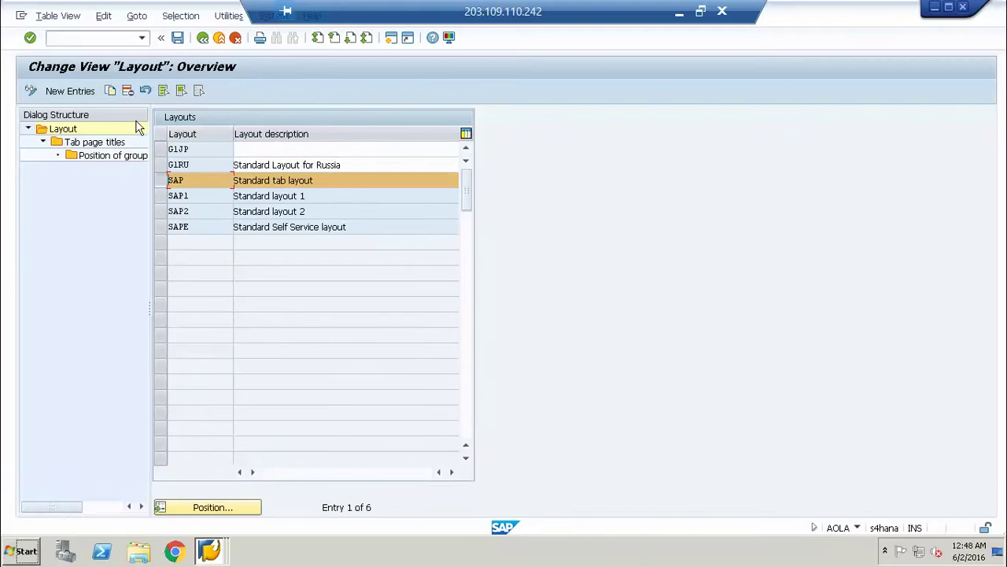
click(111, 94)
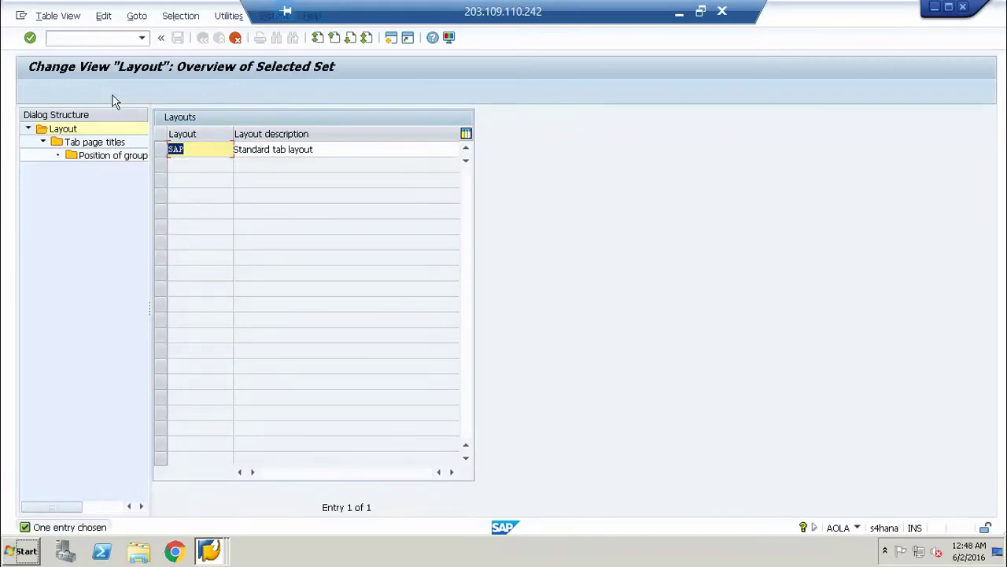
text(Appl)
key(Return)
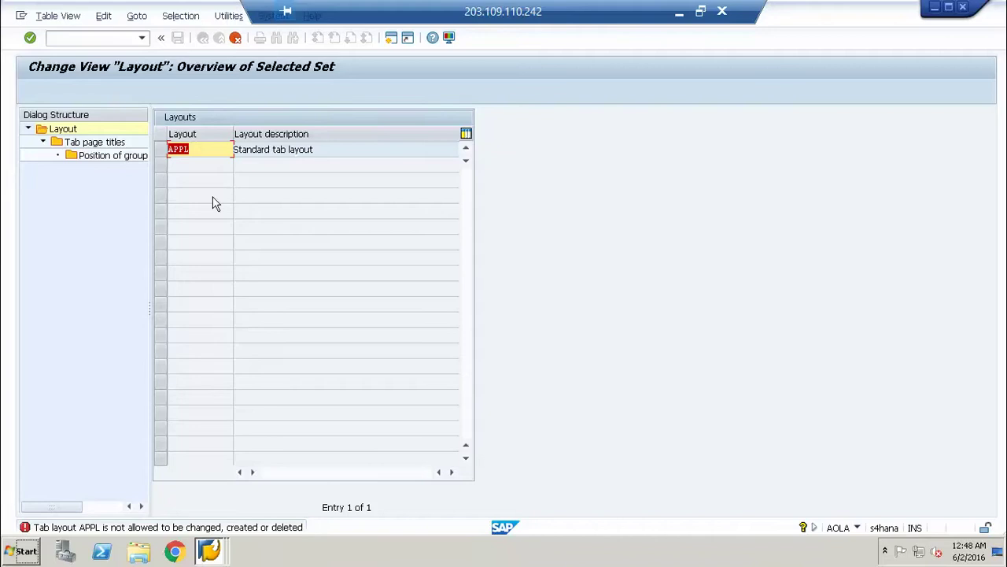
click(205, 151)
key(BackSpace)
key(Return)
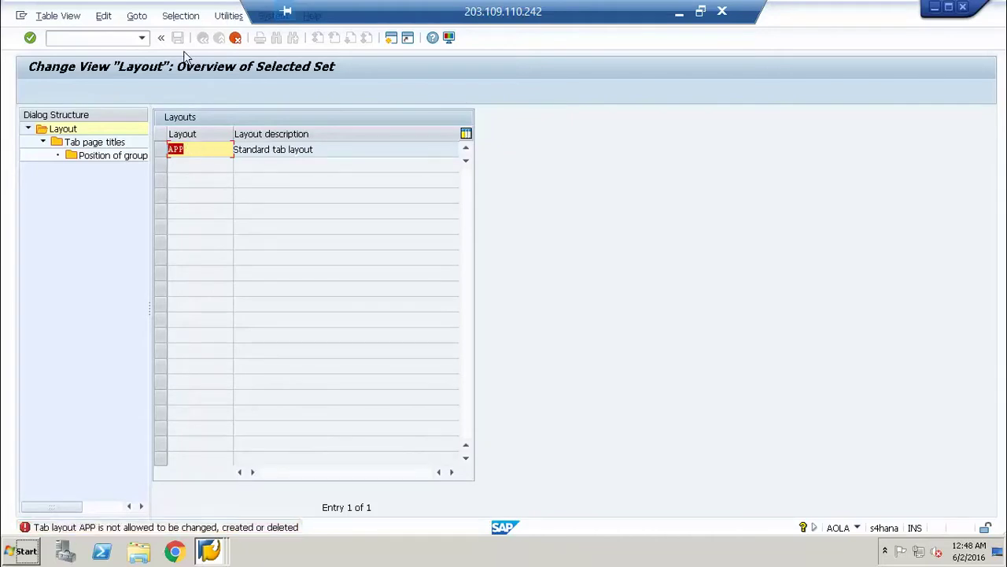
click(235, 39)
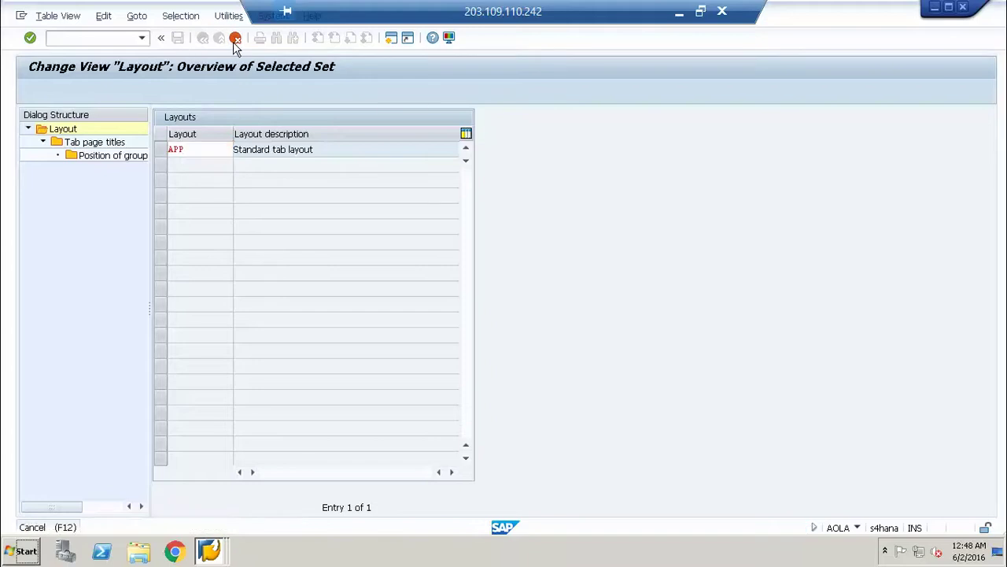
click(198, 272)
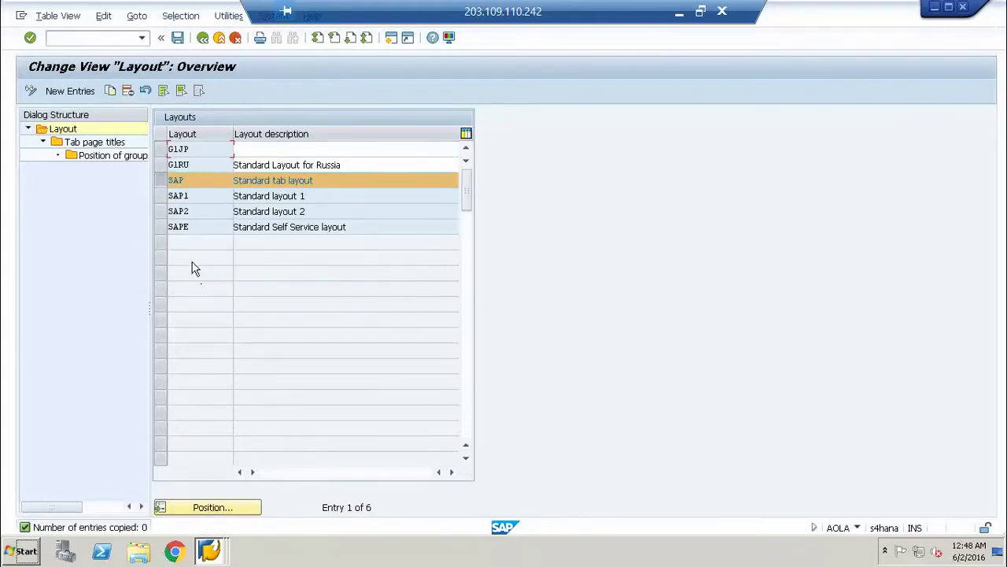
Try to copy the SAP1 layout under the name APP.
click(163, 181)
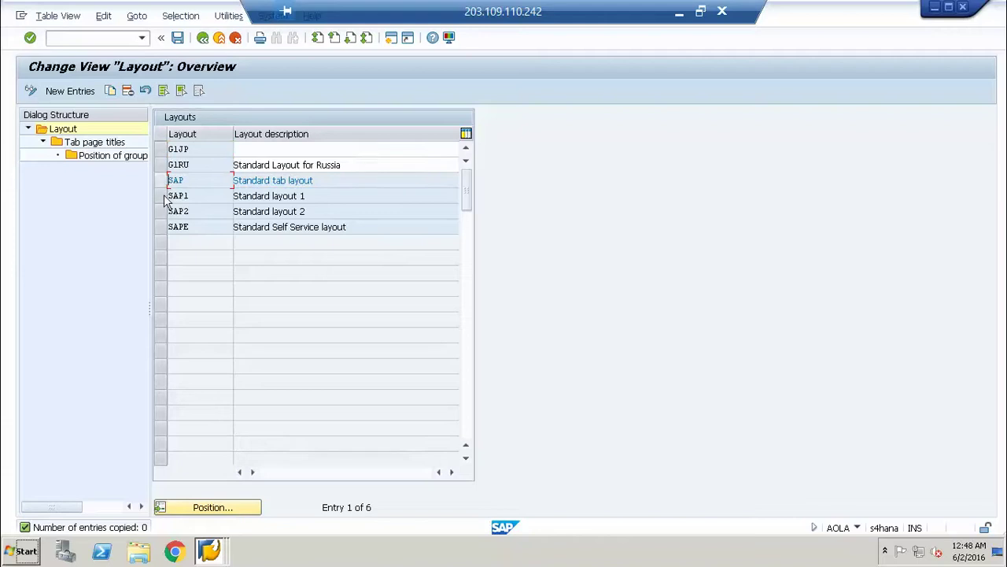
click(164, 201)
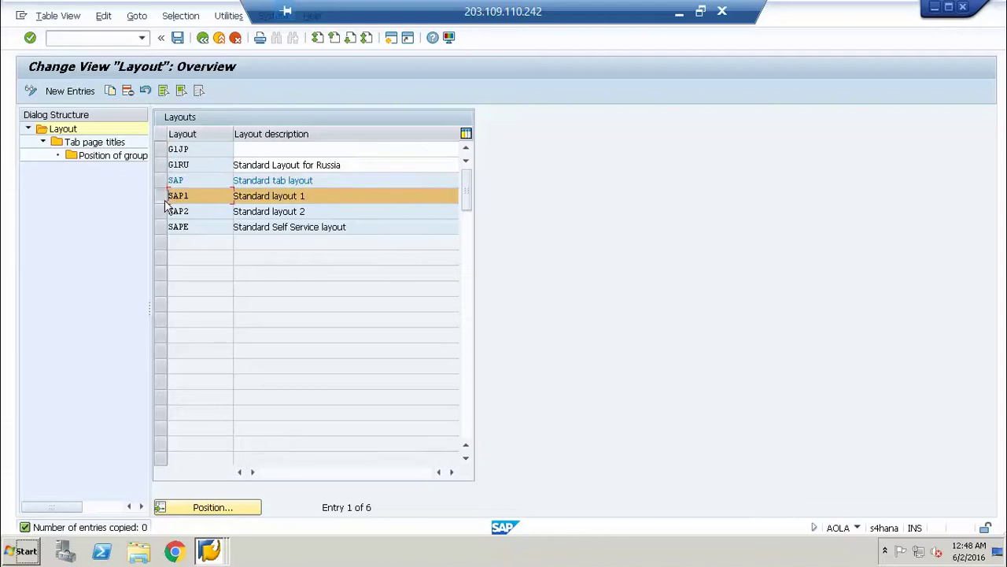
click(111, 92)
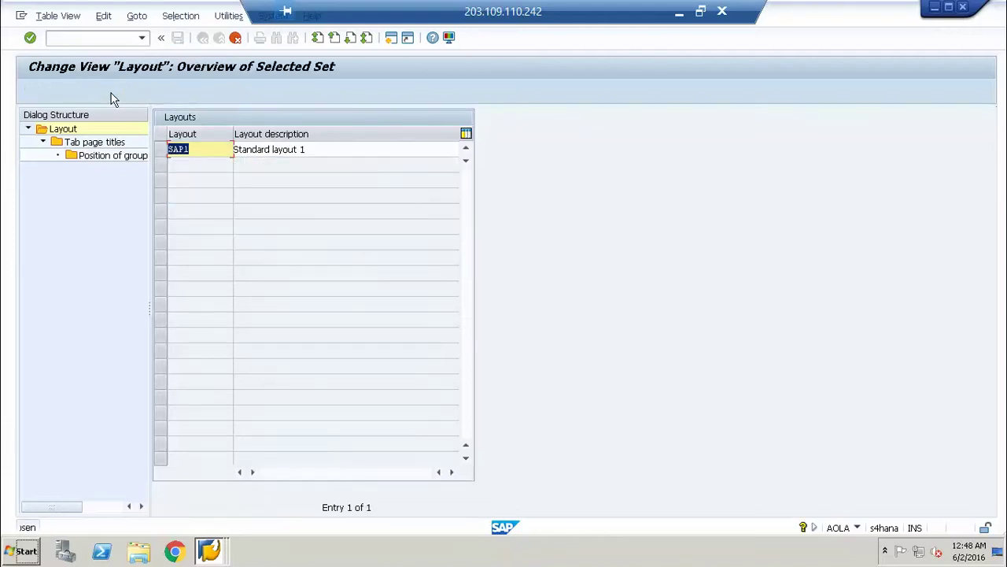
text(app)
key(Return)
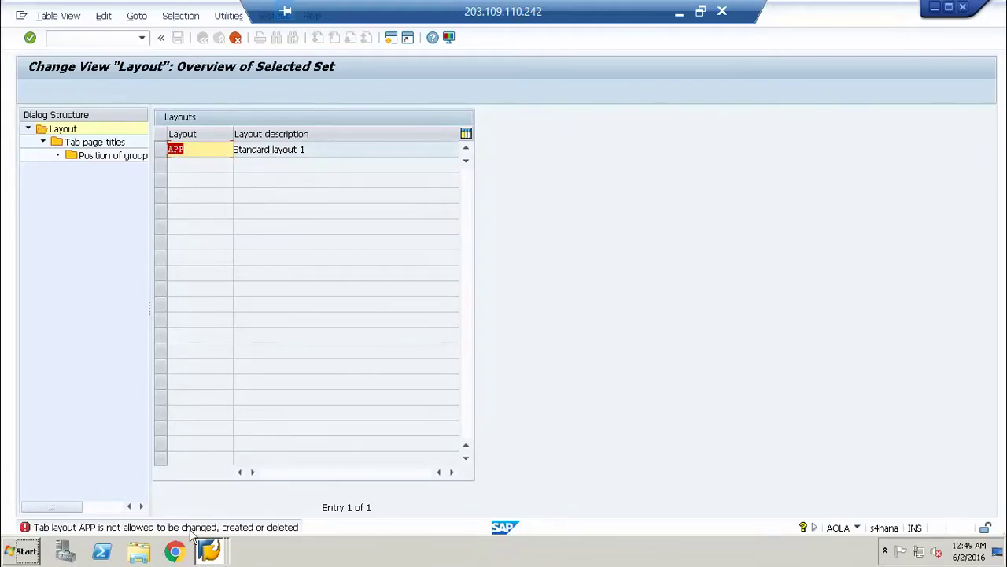
Read the detailed explanation of the error on tab layout APP, close it and cancel the copy.
double_click(189, 529)
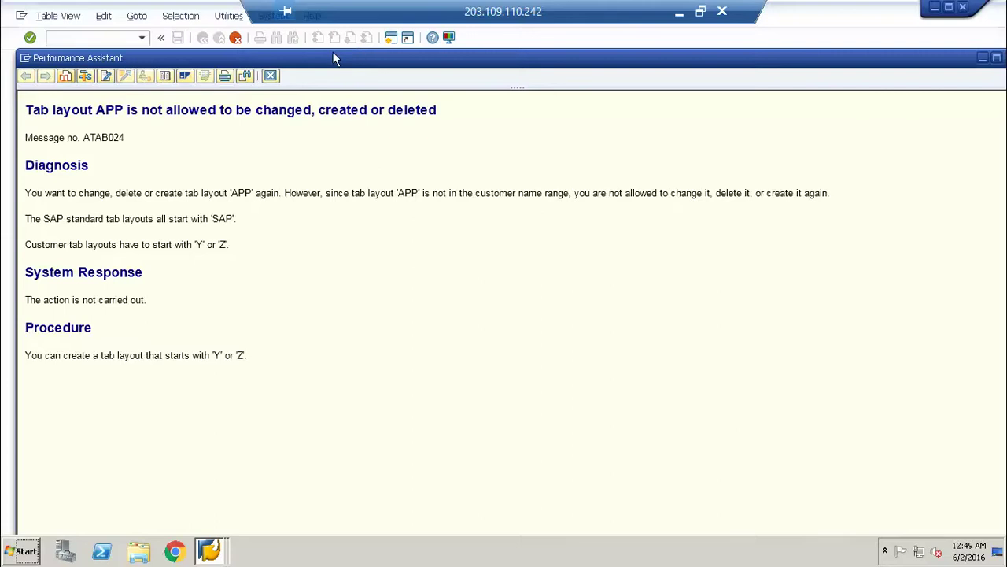
click(271, 75)
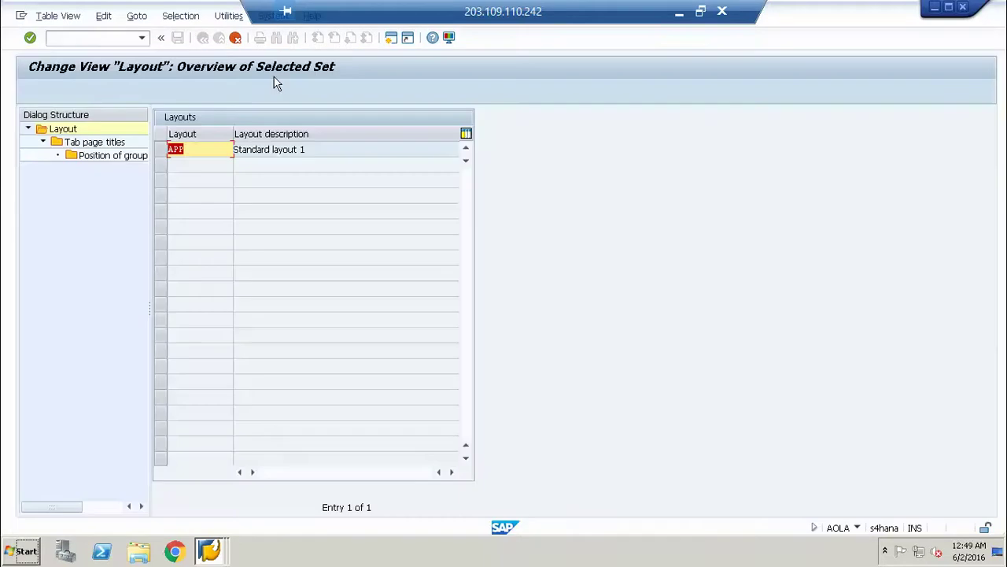
click(236, 38)
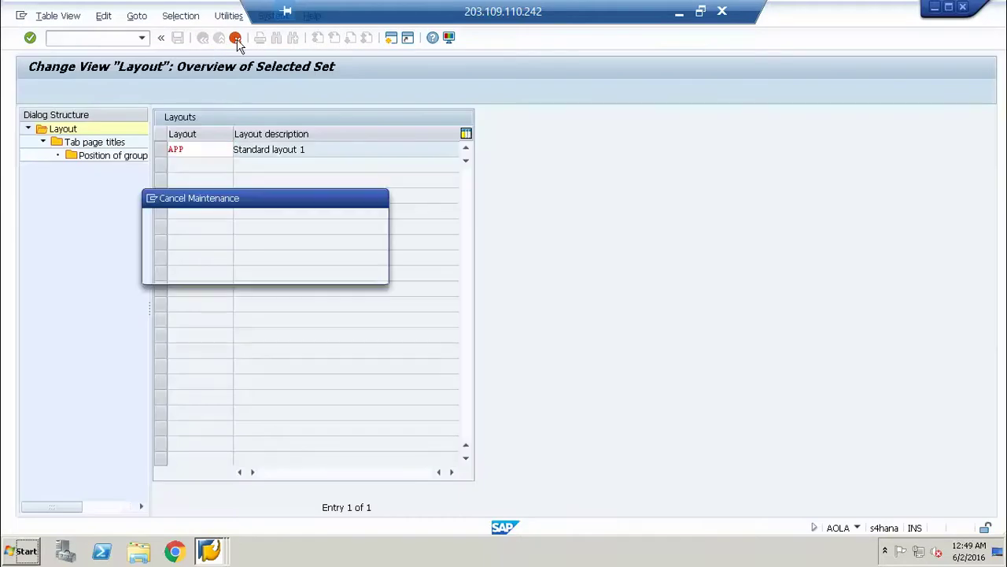
click(218, 274)
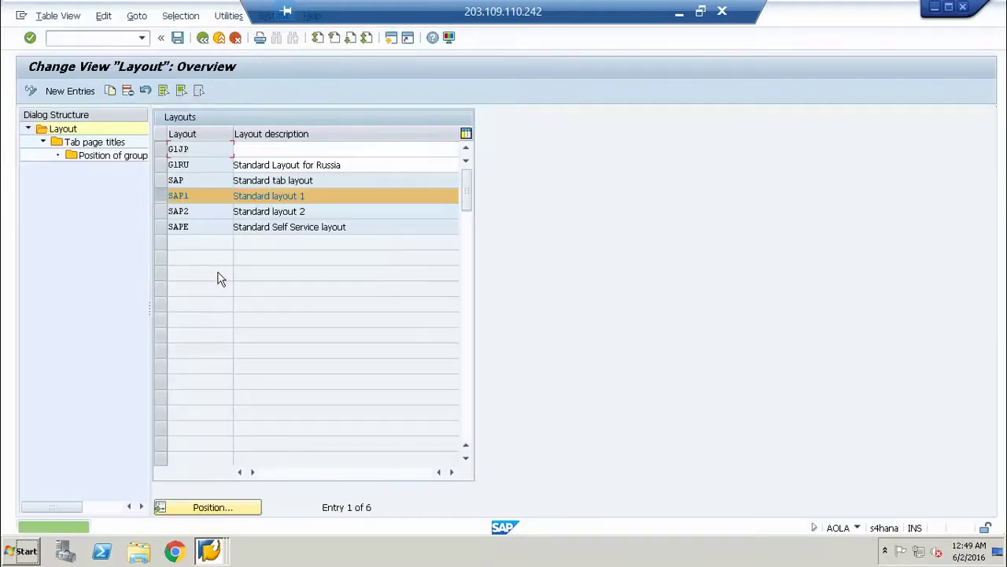
Copy the SAP standard tab layout with its dependent entries as layout ZAP and save it.
click(161, 194)
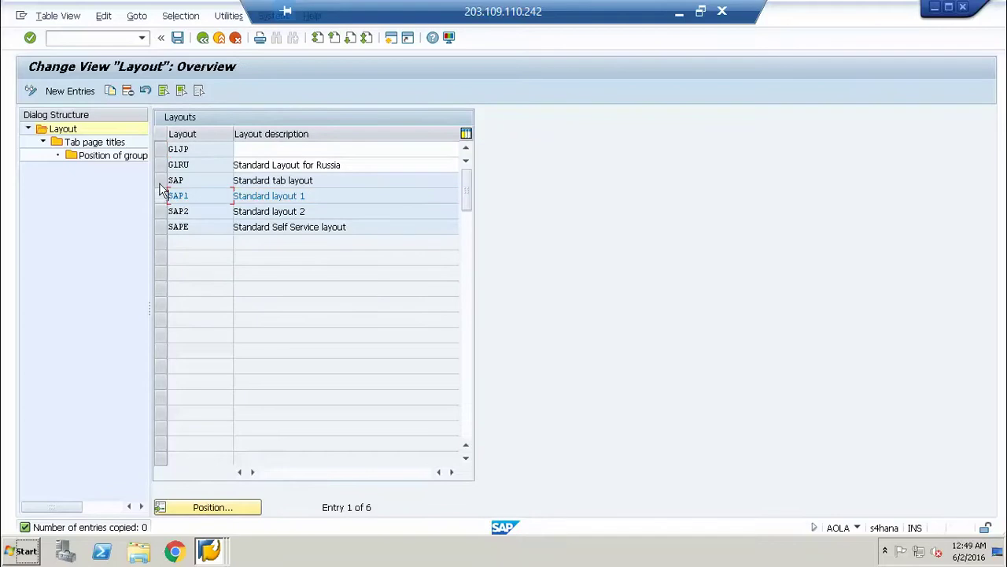
click(160, 180)
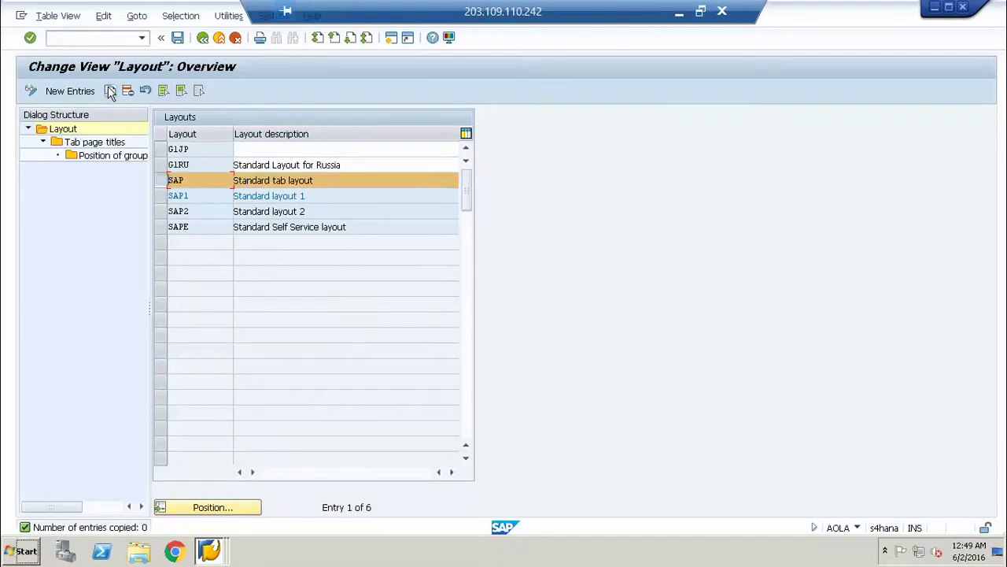
key(F6)
text(ZAP)
key(Return)
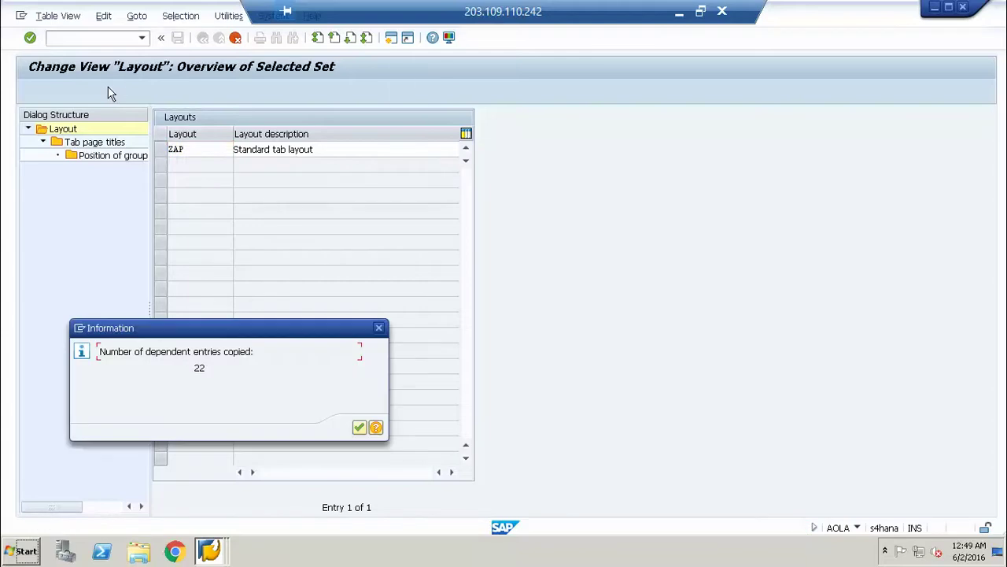
key(Return)
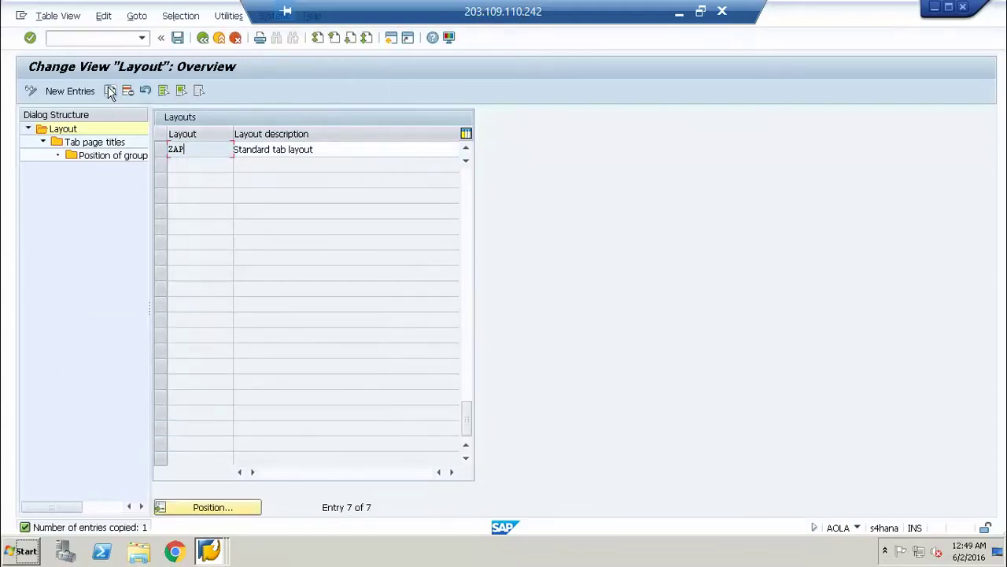
key(ctrl+s)
key(Return)
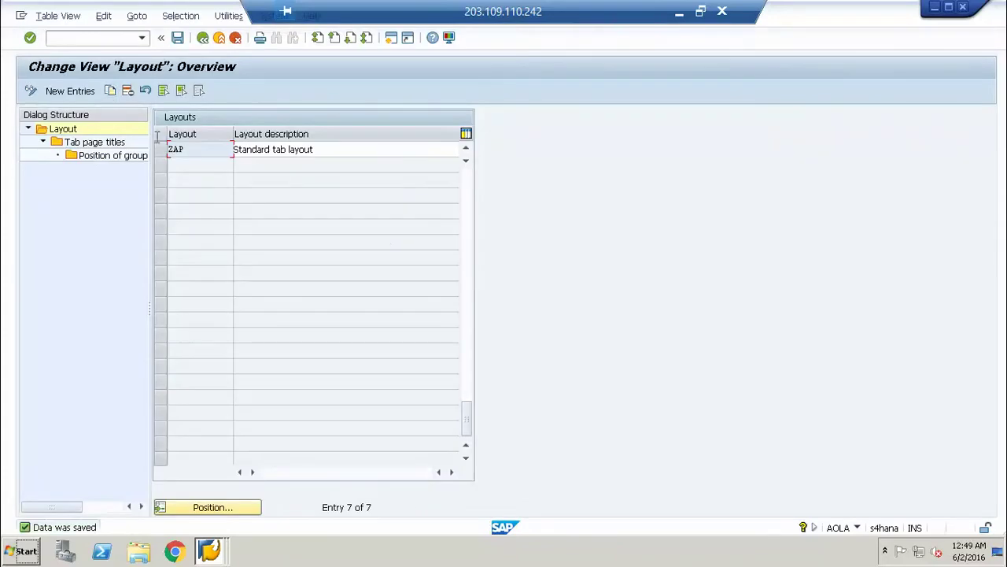
Delete the Net Worth Tax, Insurance and Leasing tab pages from the ZAP layout.
click(160, 154)
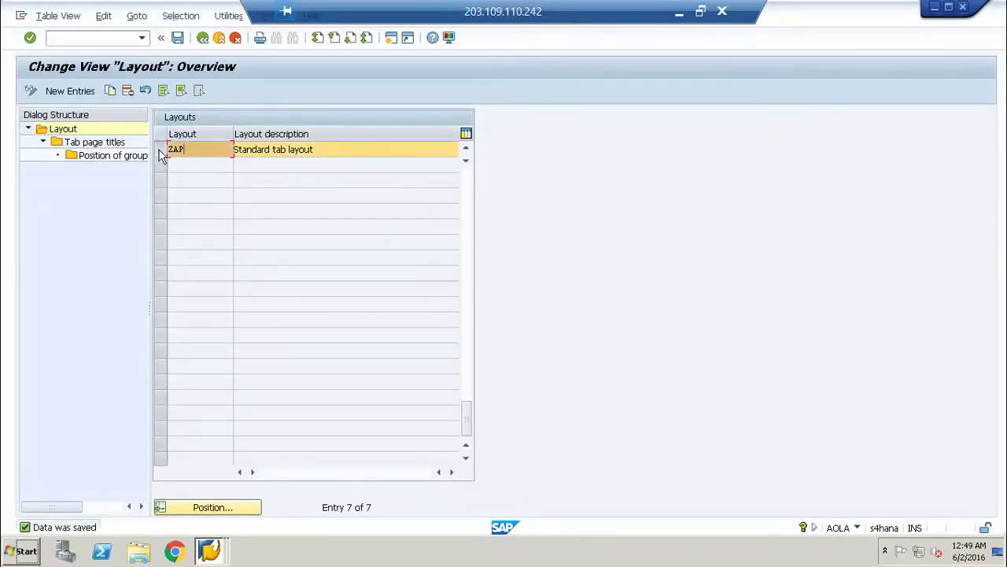
double_click(110, 144)
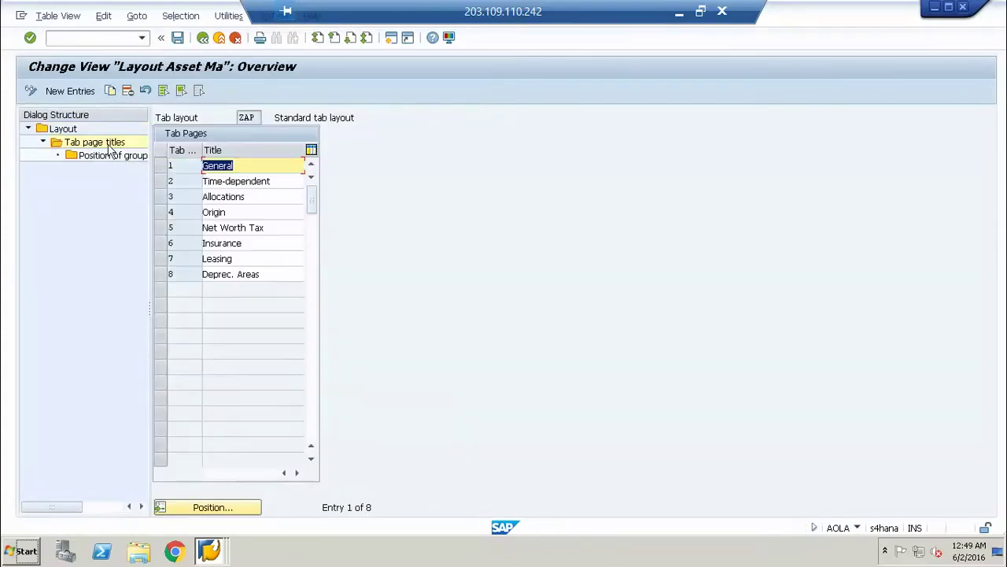
click(159, 246)
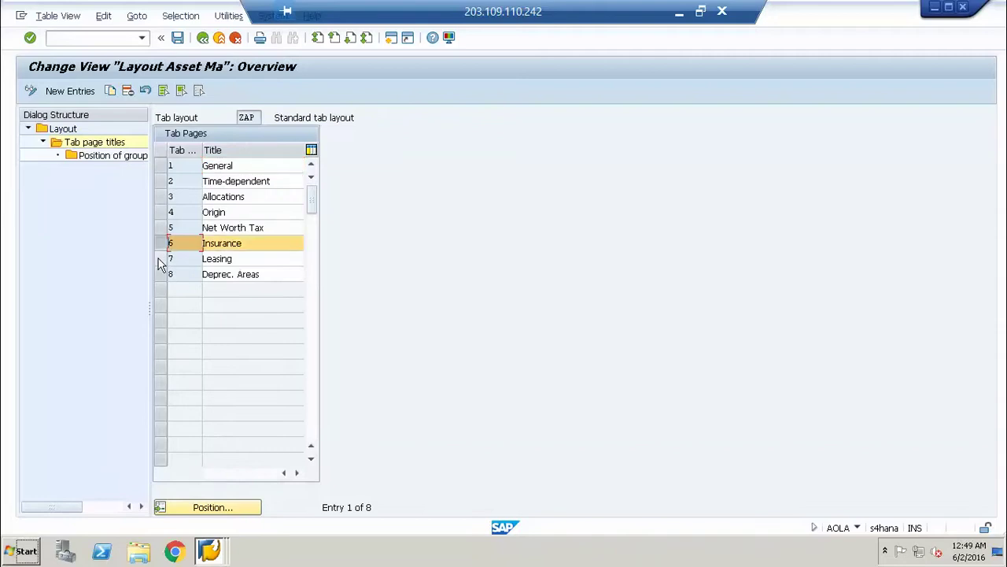
click(158, 258)
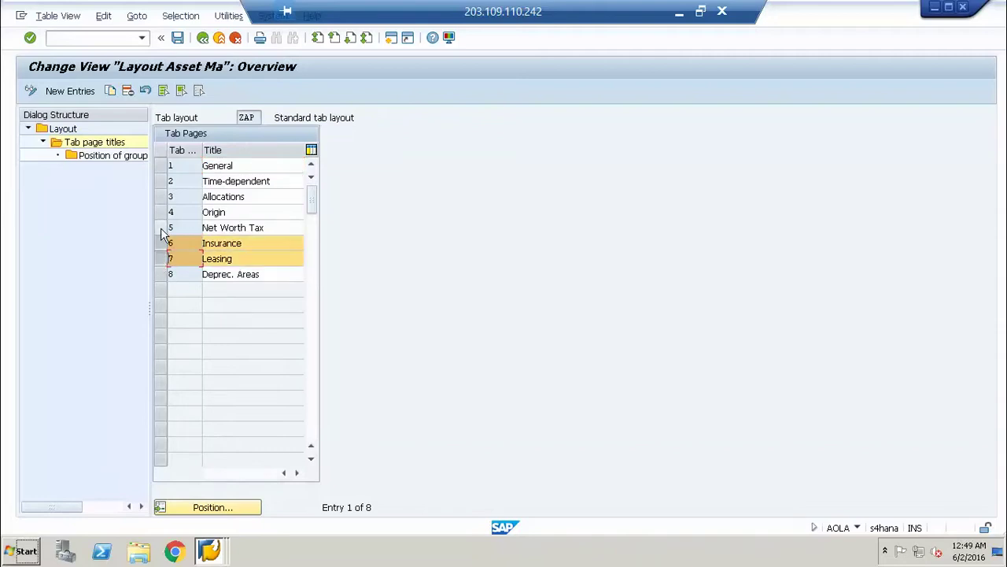
click(161, 228)
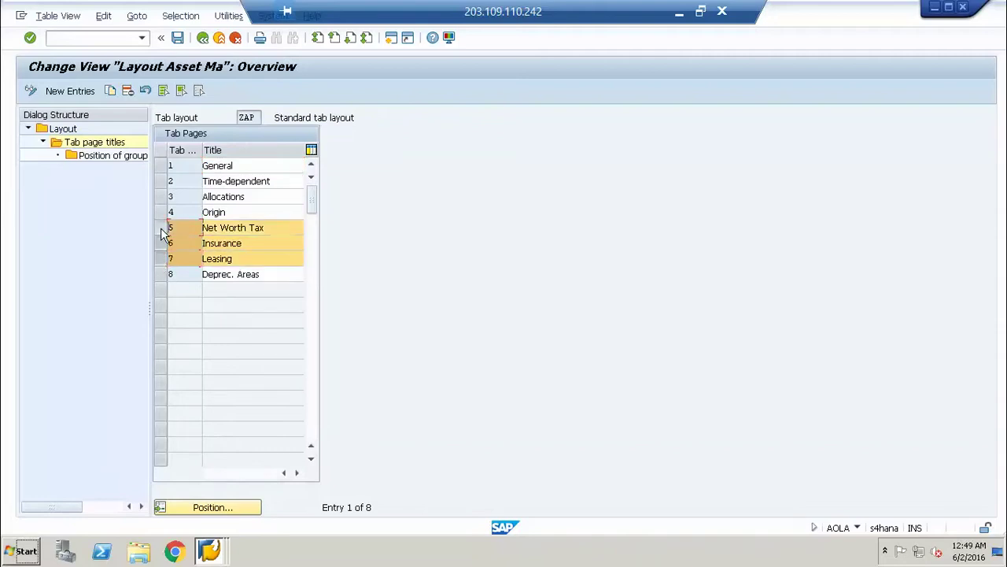
click(128, 91)
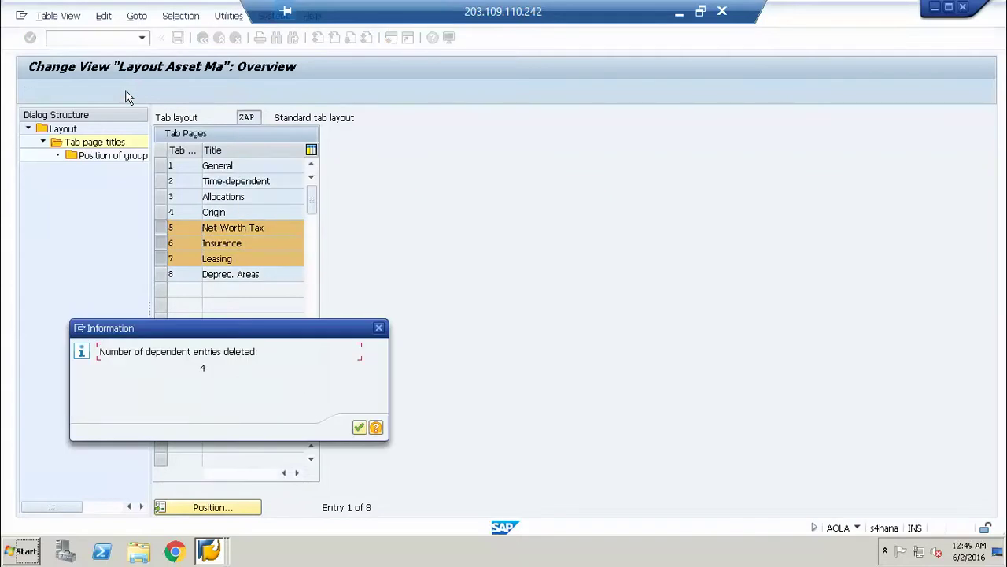
key(Return)
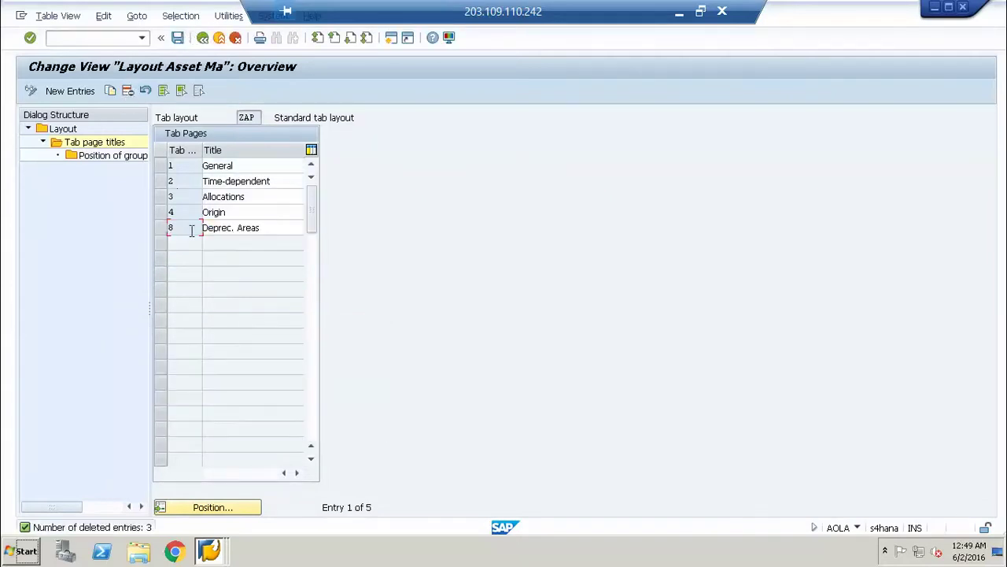
Open the group box positions of the Deprec. Areas tab page in the ZAP layout.
click(161, 227)
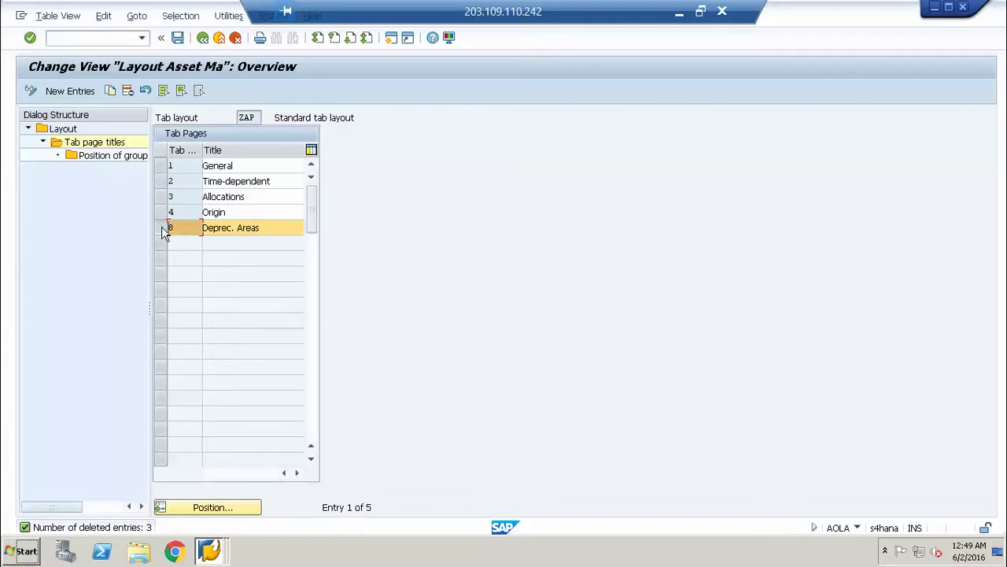
double_click(121, 156)
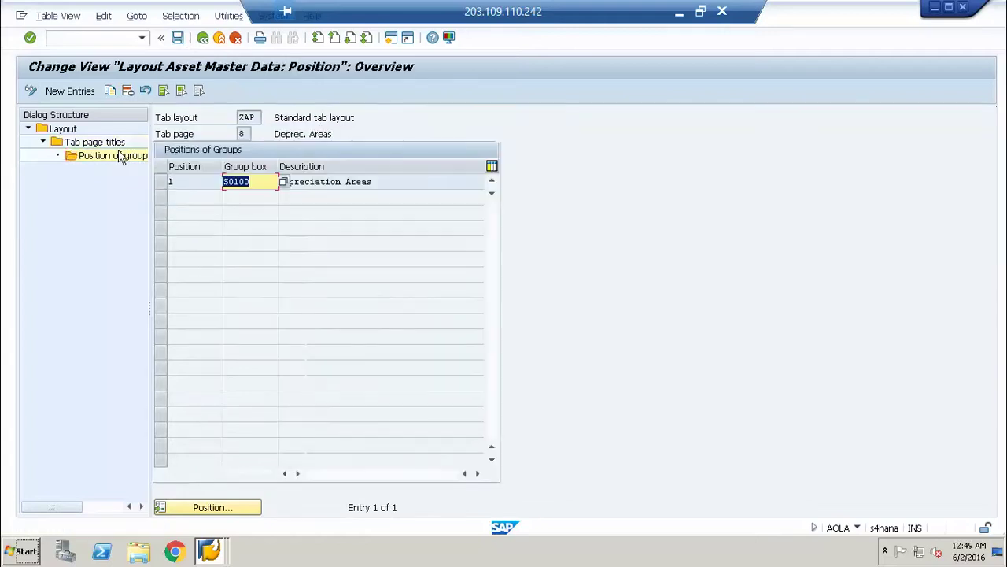
Save the ZAP layout's remaining tab pages and return to the tab layout activity selection.
click(203, 38)
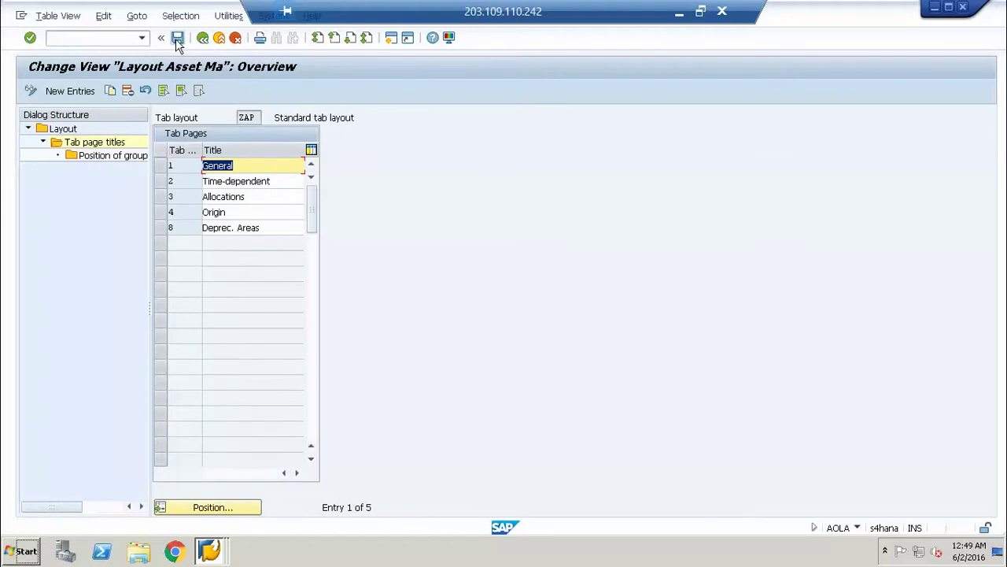
click(177, 38)
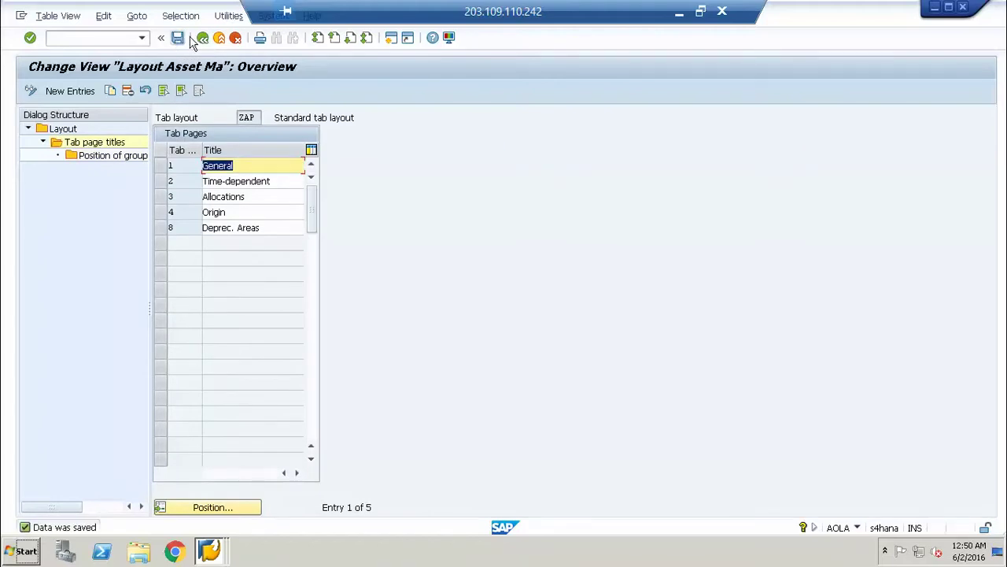
click(203, 37)
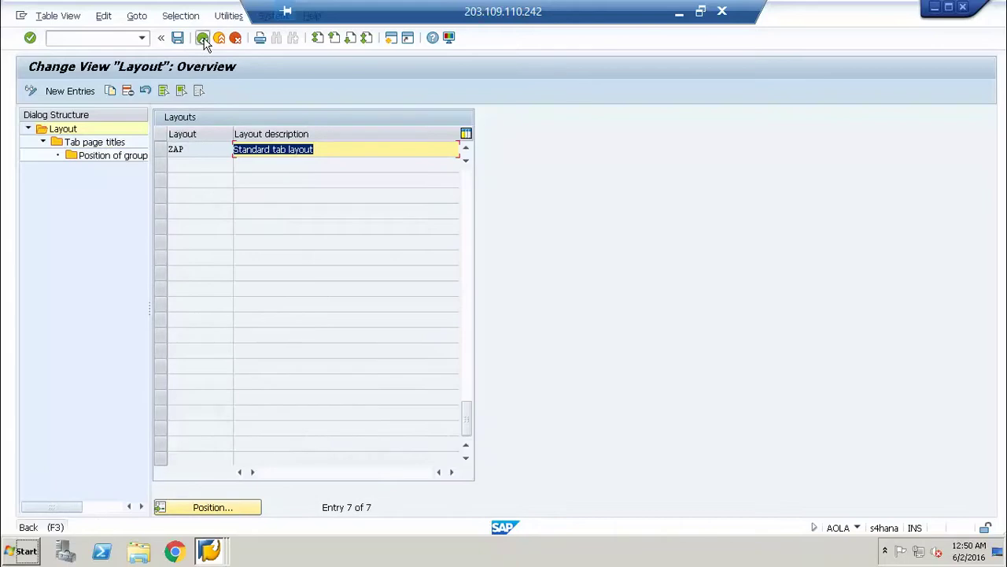
click(202, 38)
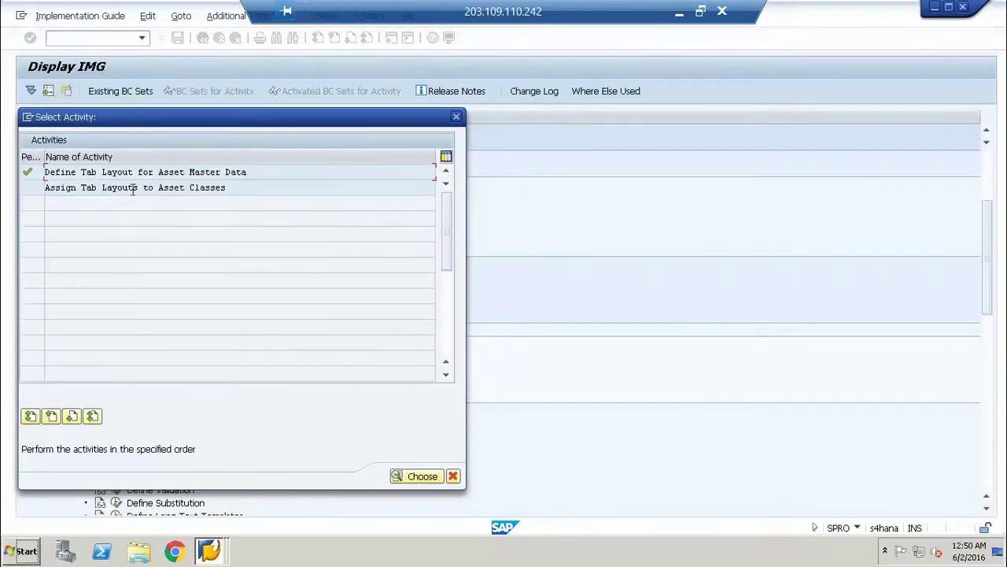
Open the assignment of tab layouts to asset classes and display the chart of depreciation assignments of asset class AA0001.
double_click(134, 190)
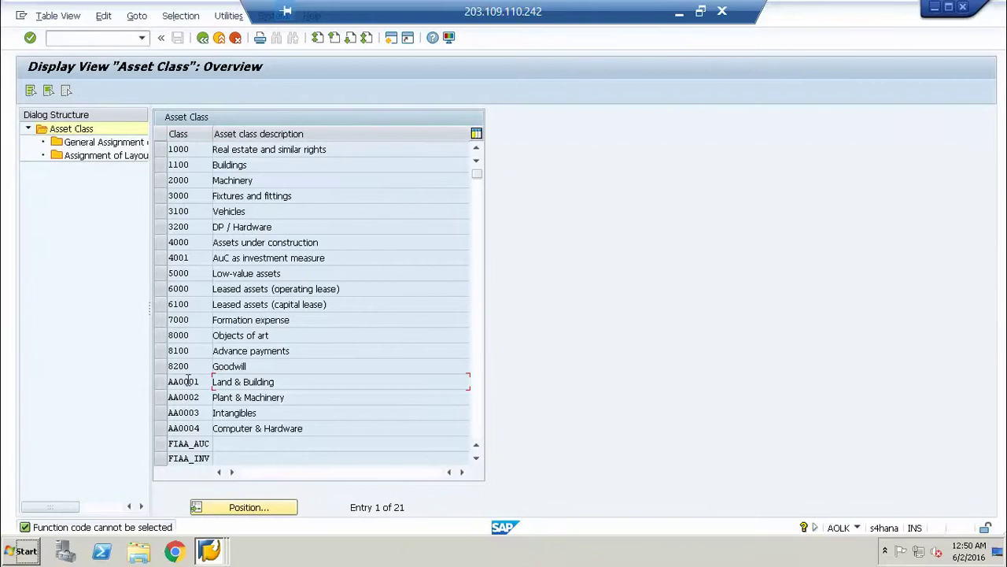
click(160, 385)
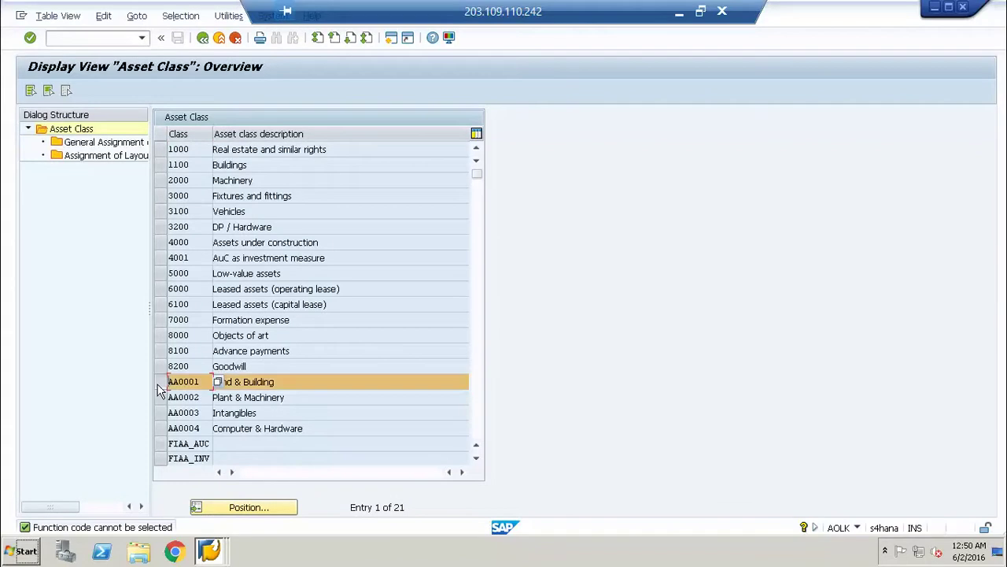
double_click(79, 157)
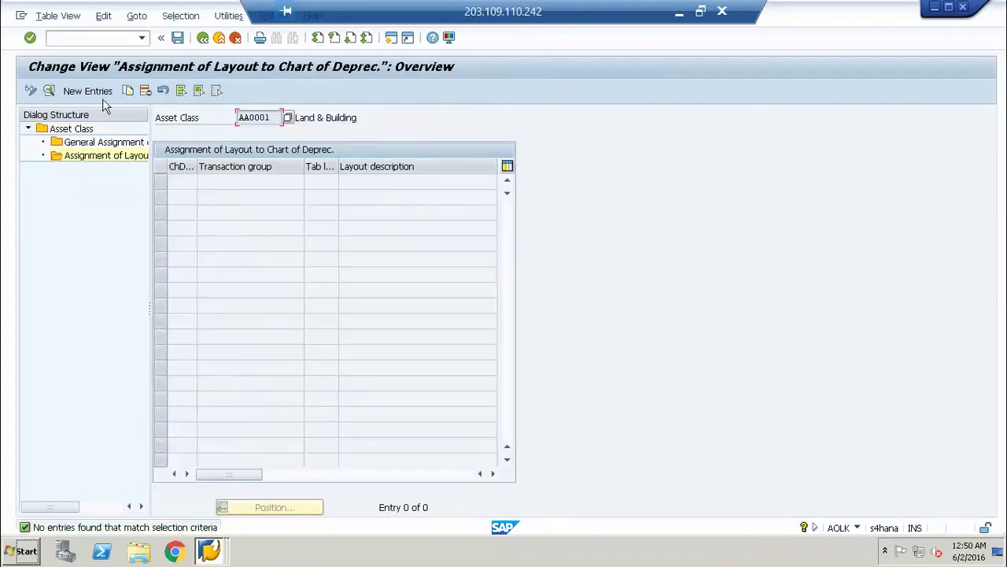
Create and save an assignment for asset class AA0001 with chart of depreciation AUS and tab layout ZAP.
click(87, 92)
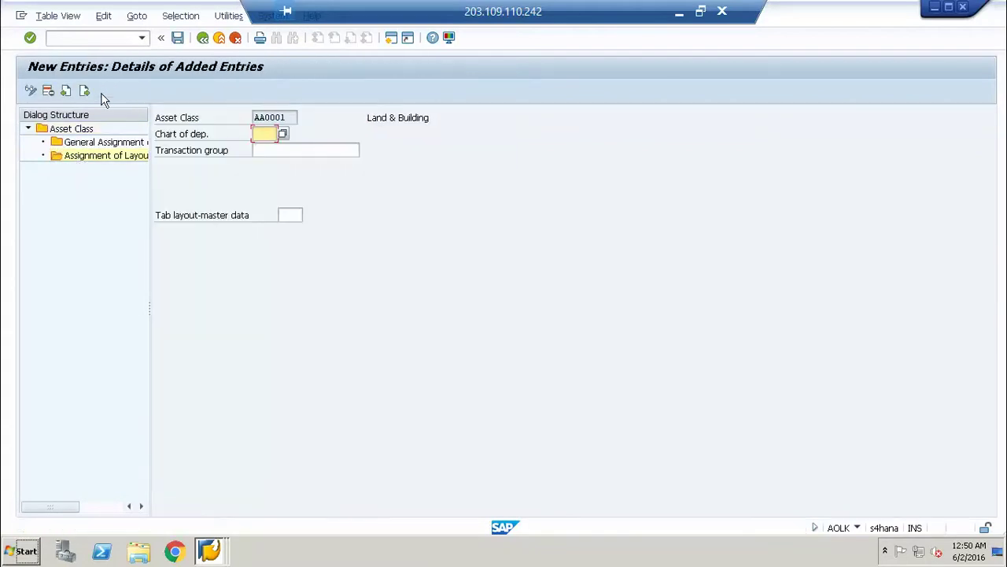
text(AUS)
key(Return)
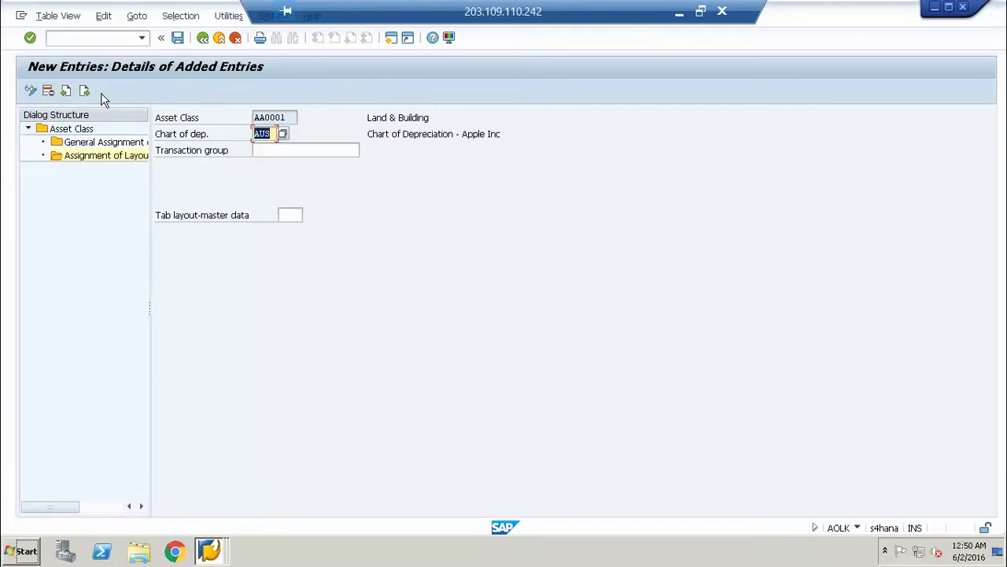
key(Tab)
key(Tab)
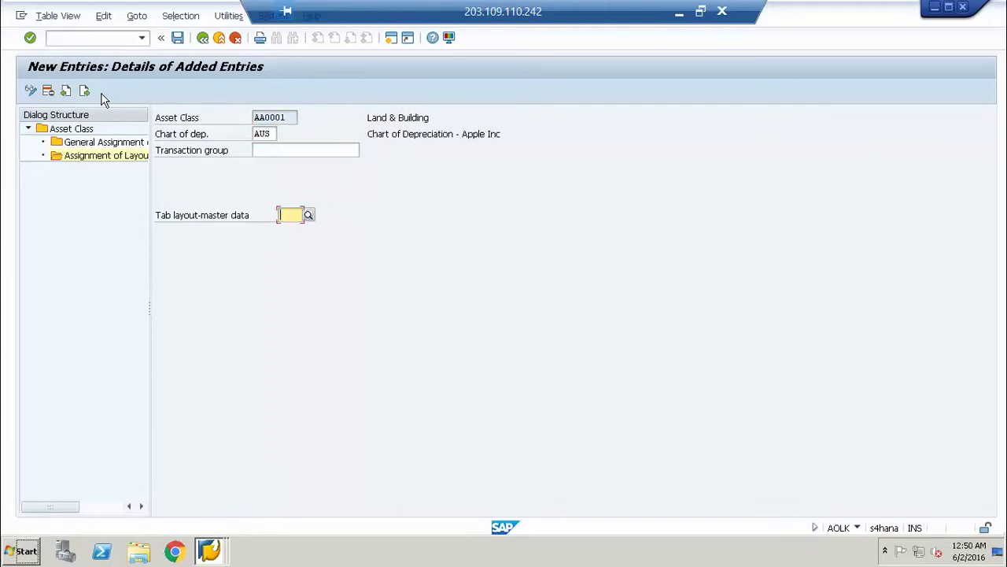
text(ZAP)
key(Return)
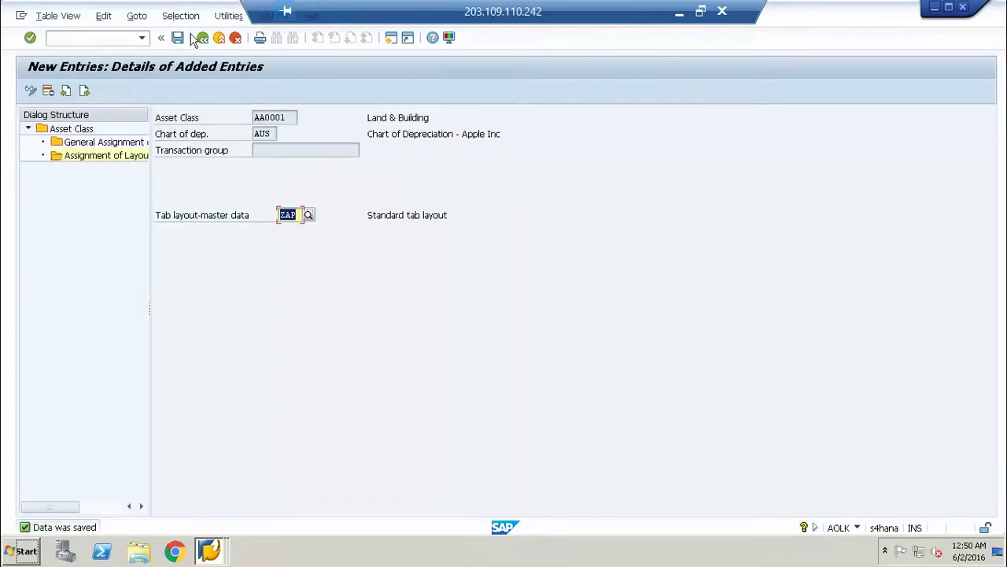
Check the general layout assignment of asset class AA0001 and return to the asset class overview.
double_click(111, 142)
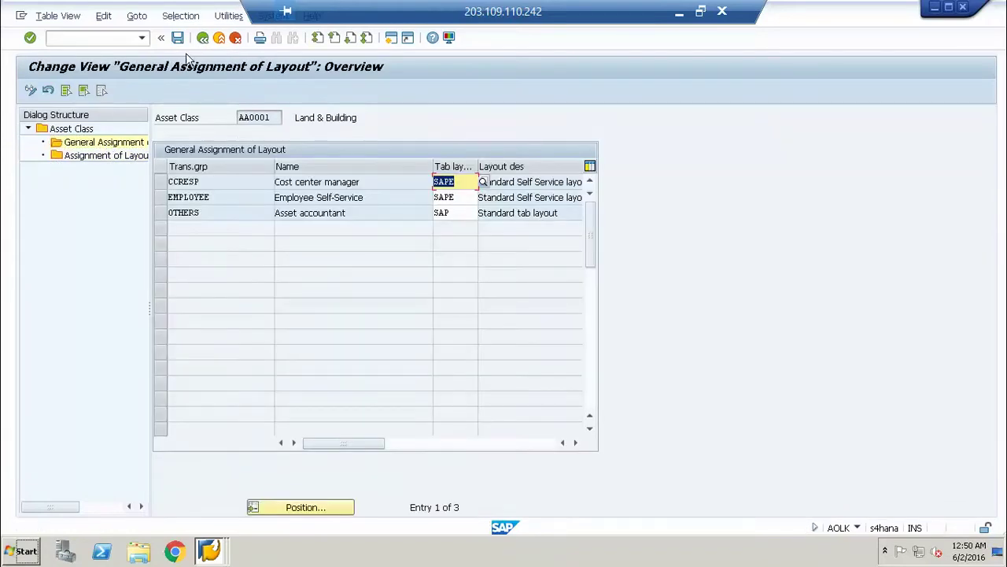
click(202, 38)
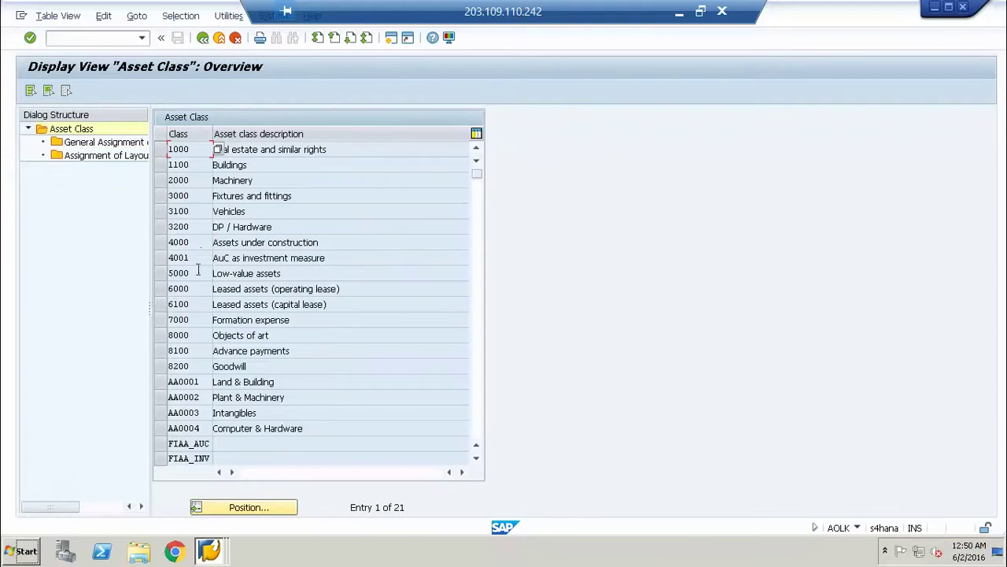
Add a layout assignment for asset class AA0002 with chart of depreciation ZUS and tab layout ZAP.
click(160, 404)
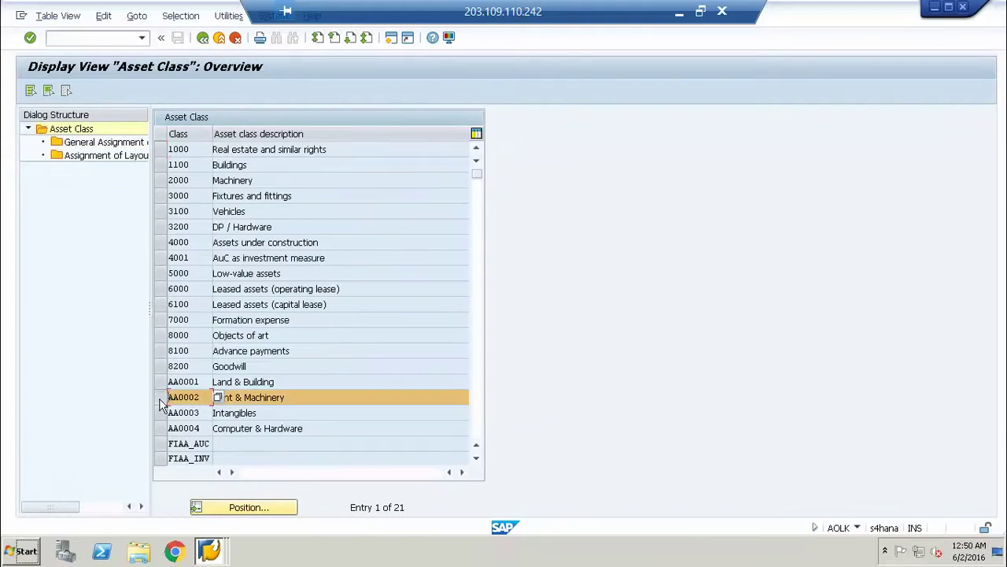
click(70, 159)
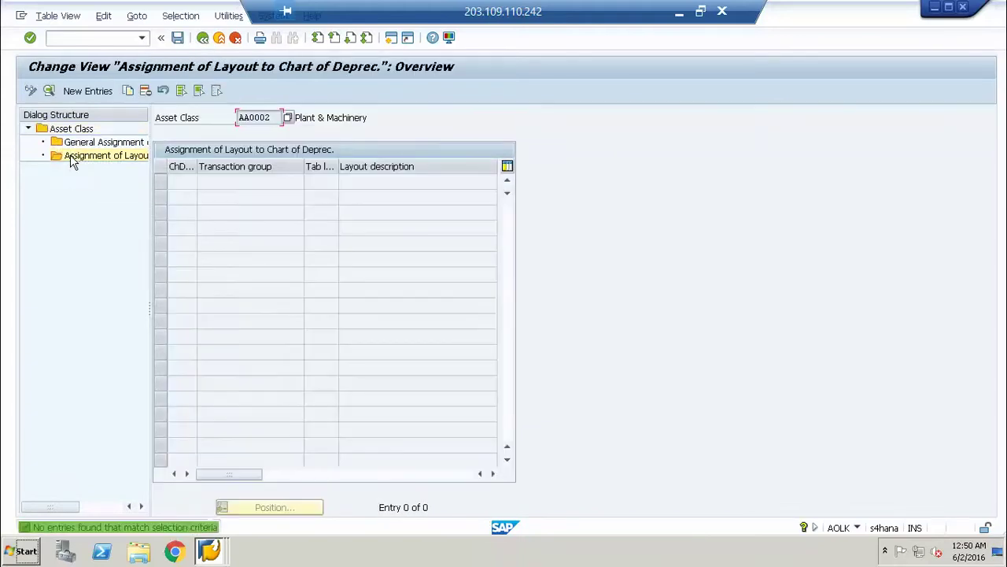
click(88, 92)
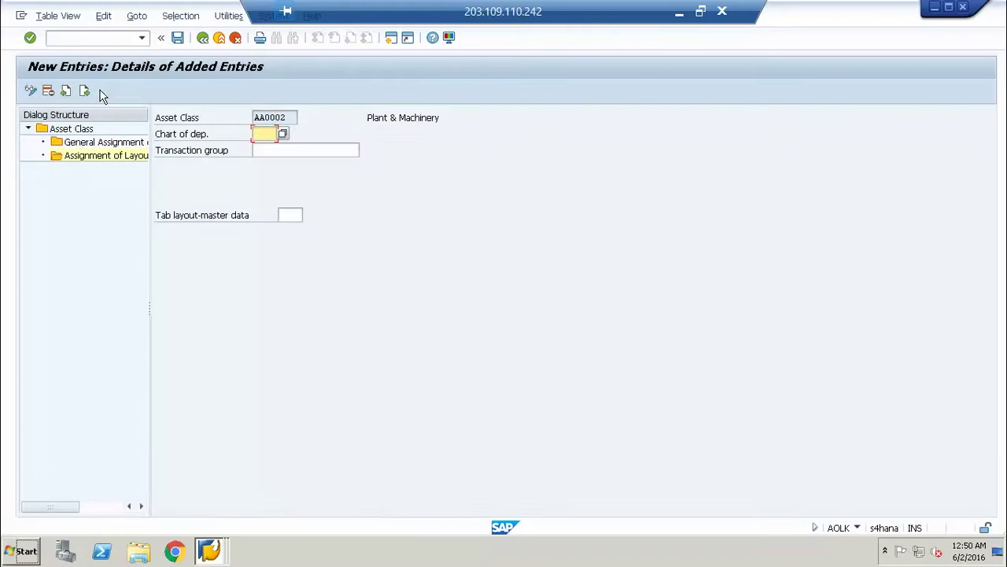
text(Zus)
key(Tab)
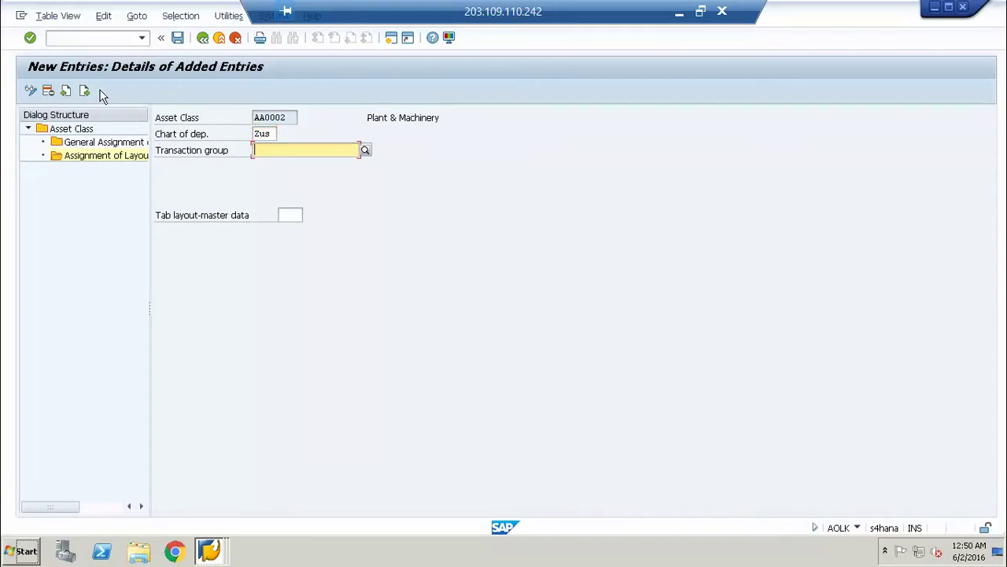
key(Tab)
text(ZAP)
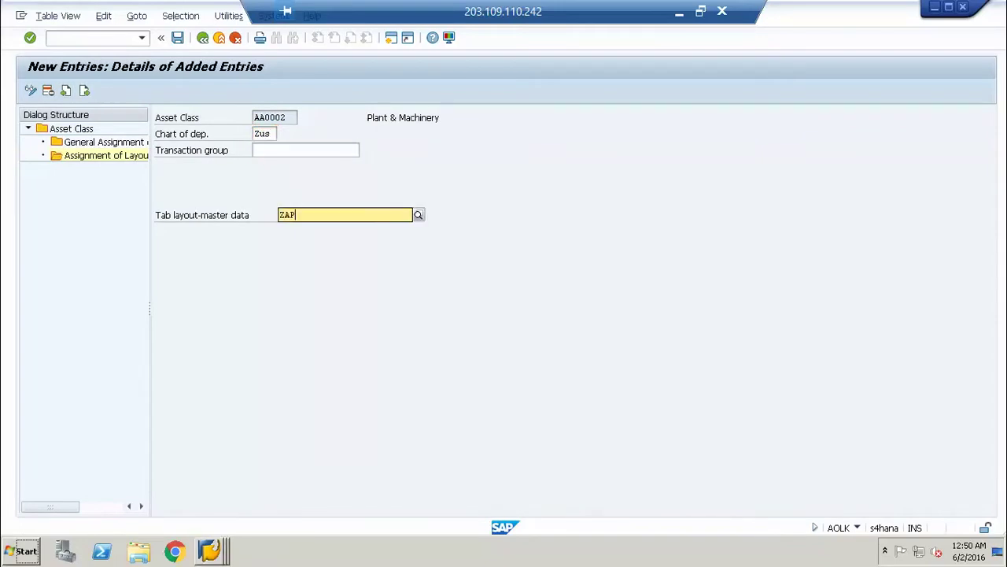
key(Return)
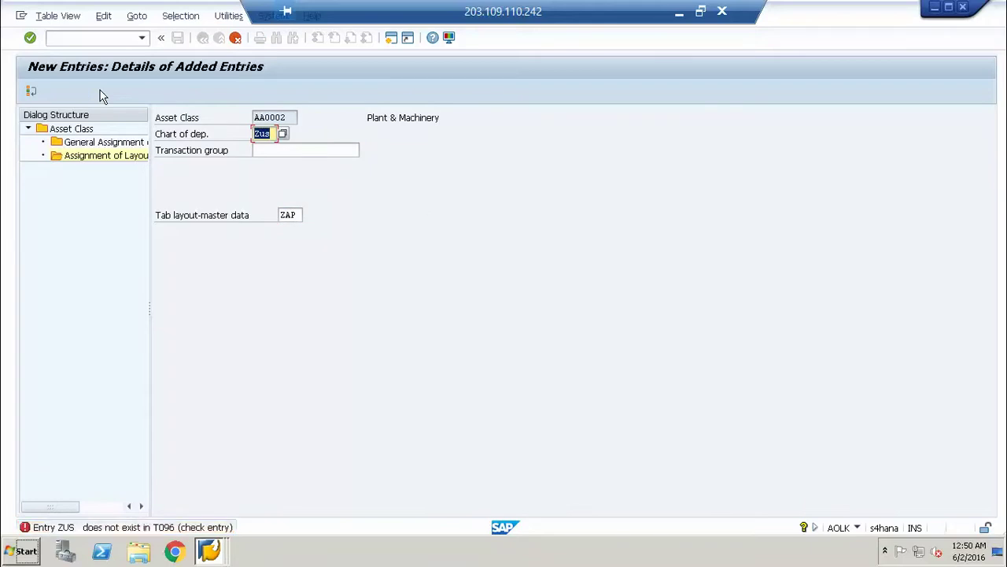
Try to enter ZUS again as the chart of depreciation for the AA0002 assignment.
text(A)
key(BackSpace)
text(ZUS)
key(Return)
Choose AUS from the possible charts of depreciation for the AA0002 assignment and save the entry.
key(F4)
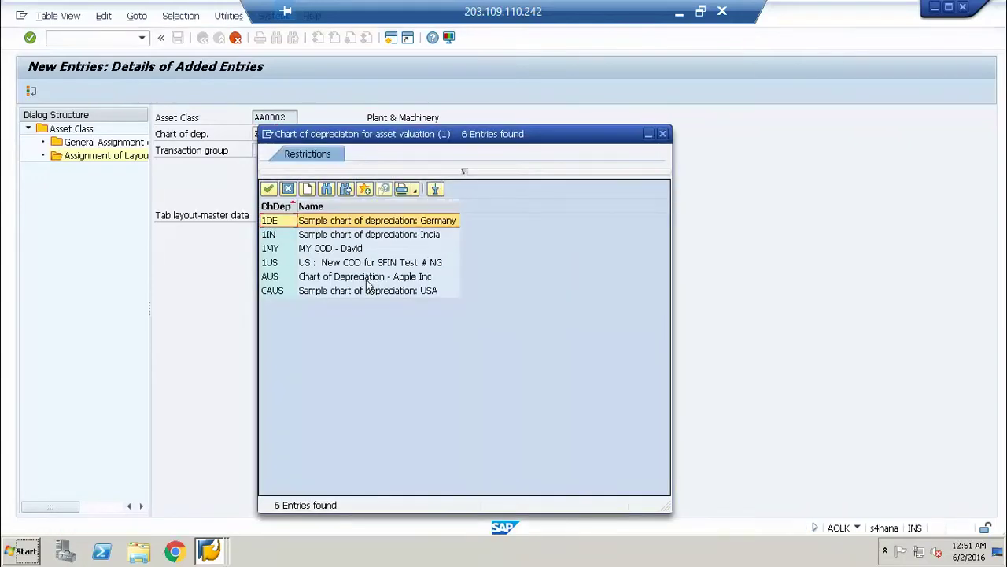
click(399, 173)
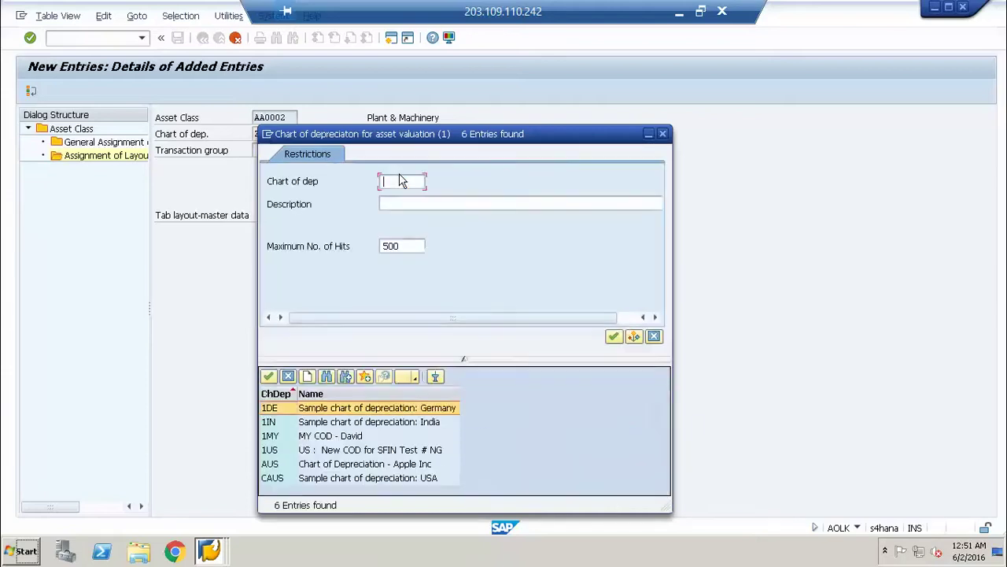
click(399, 173)
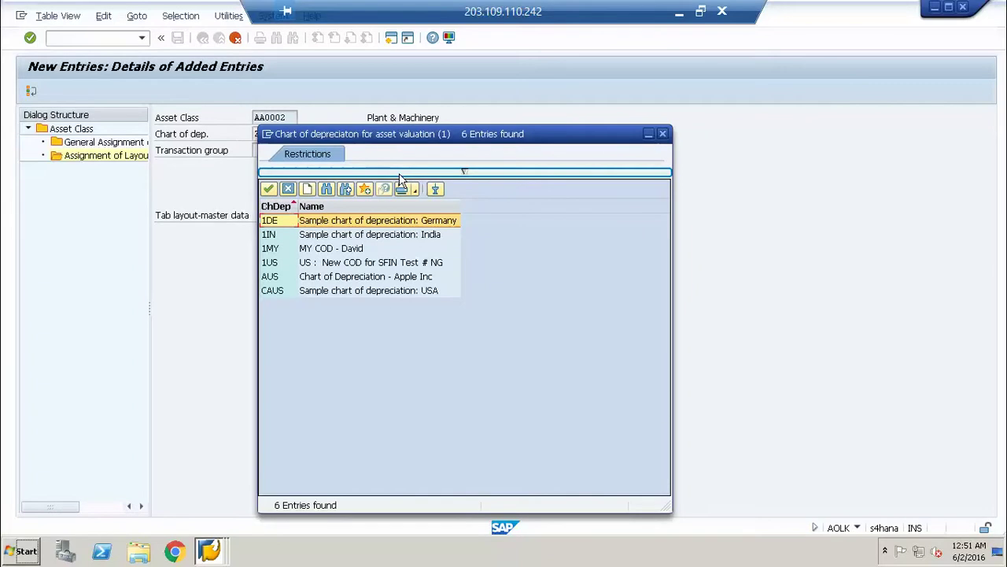
double_click(339, 276)
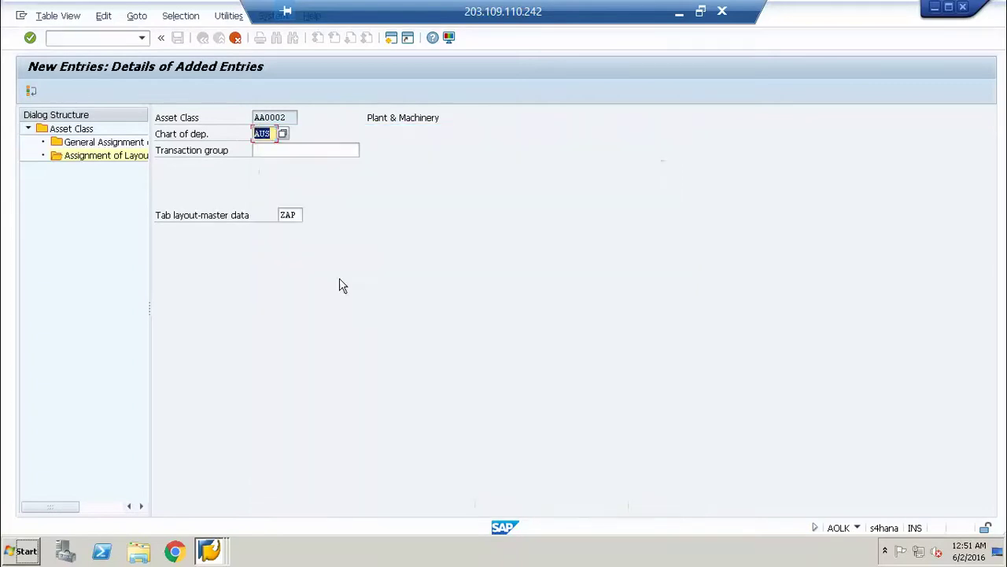
key(Return)
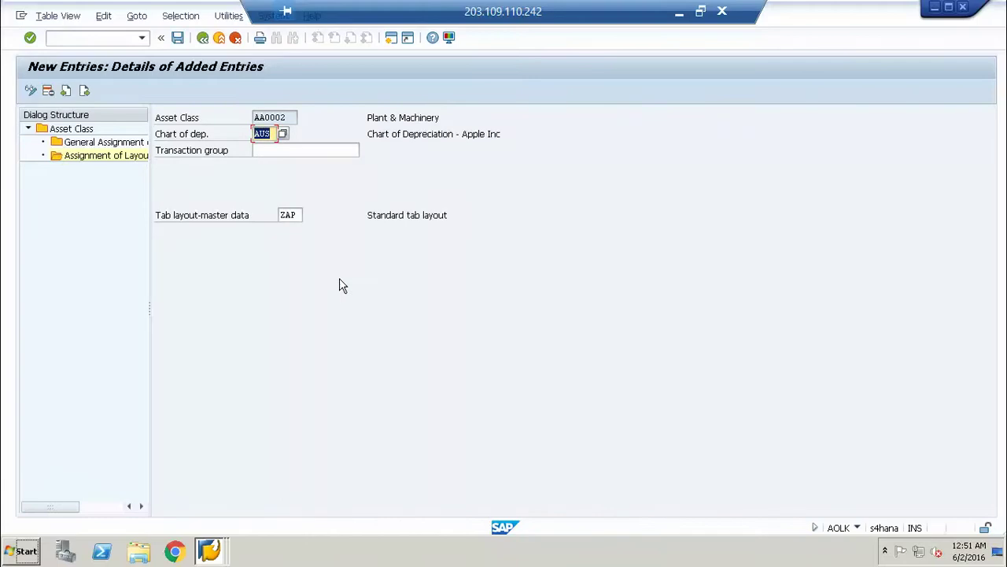
key(ctrl+s)
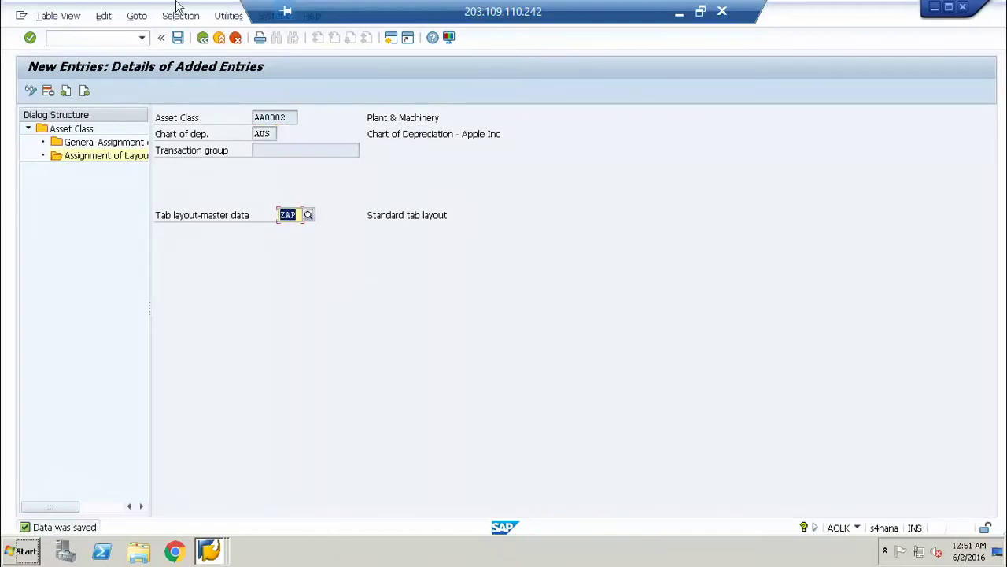
Leave the layout assignment views and close the activity selection to return to the implementation guide.
click(203, 39)
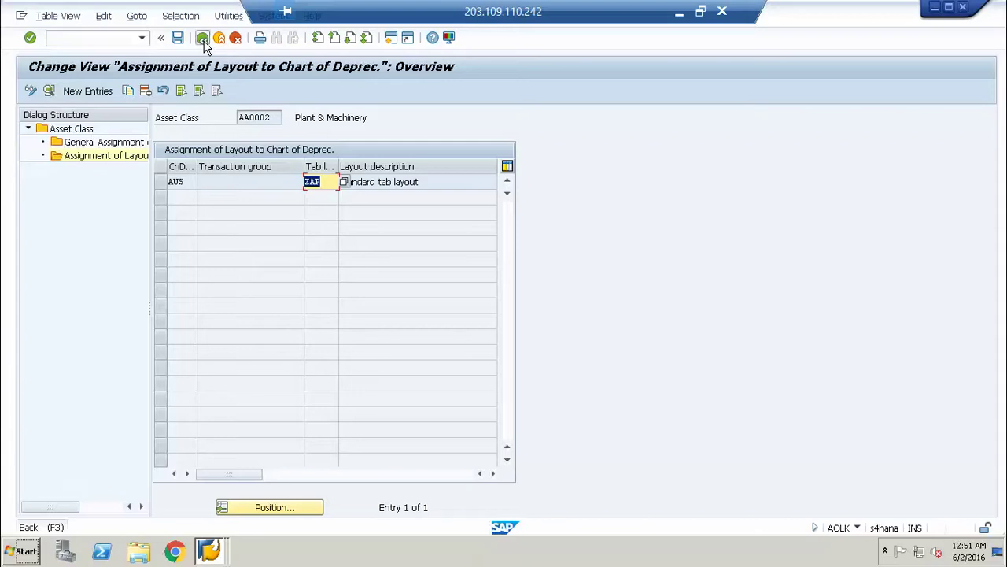
click(203, 39)
click(203, 40)
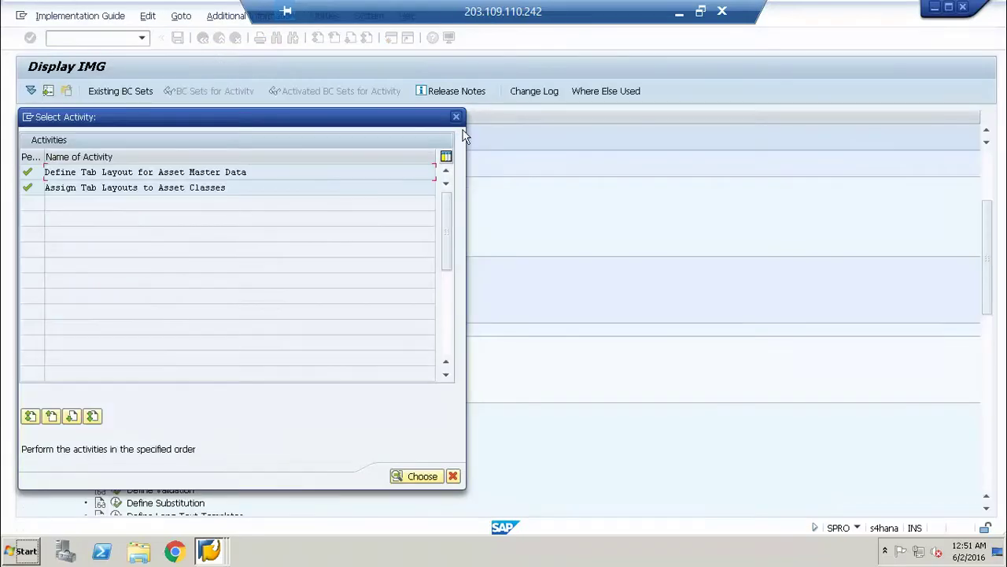
click(456, 117)
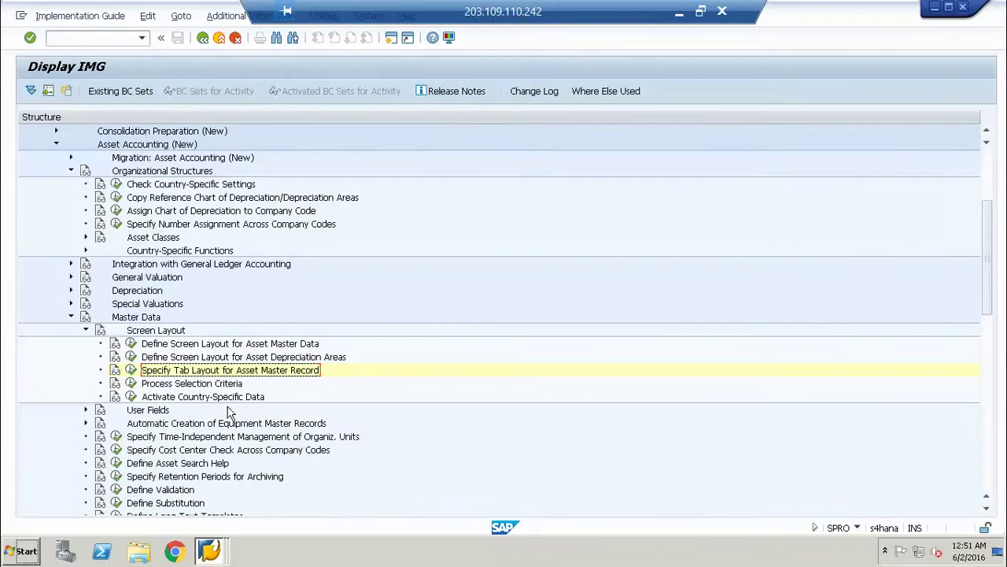
Switch to the SAP Easy Access session and start the asset creation transaction AS01.
click(211, 543)
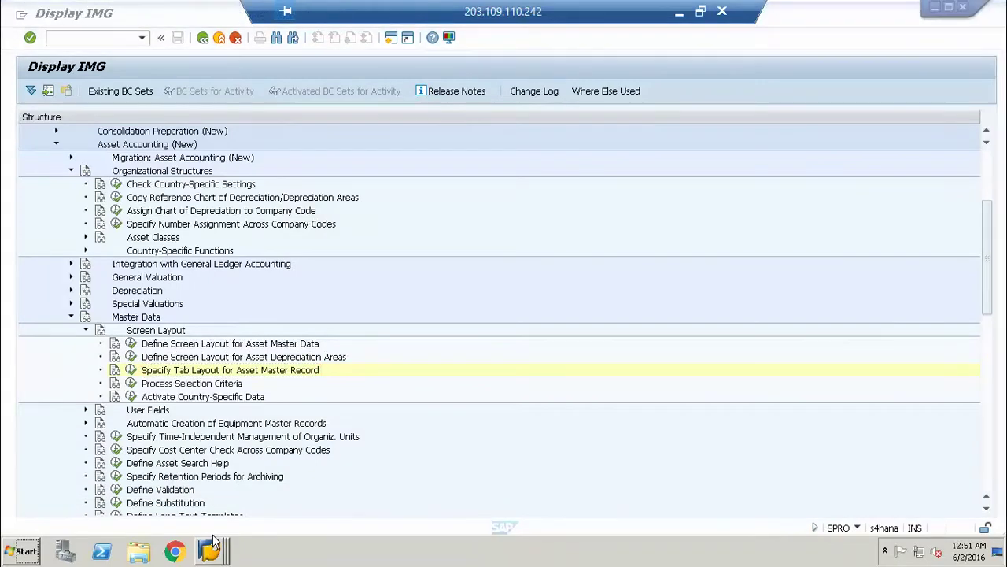
click(212, 548)
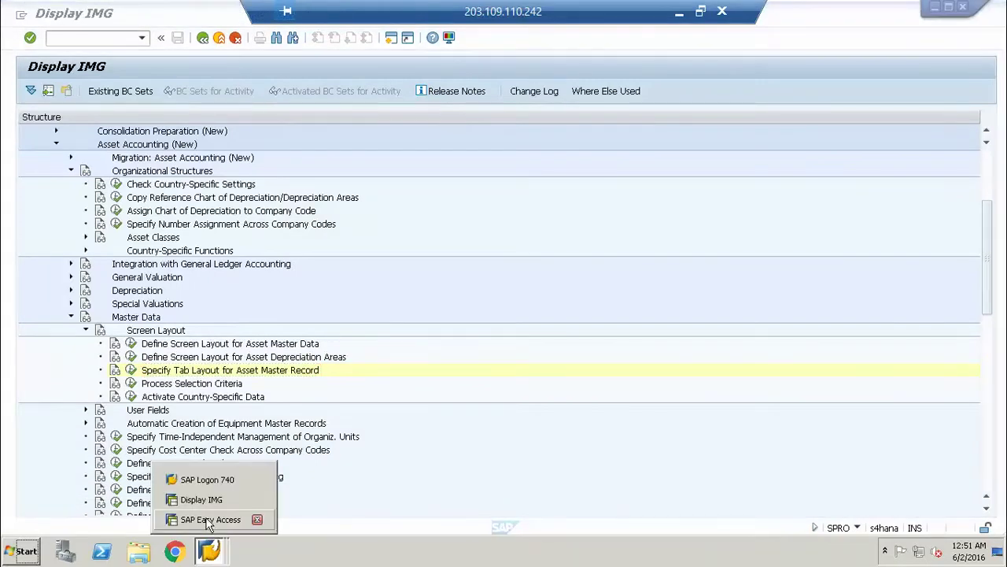
click(209, 520)
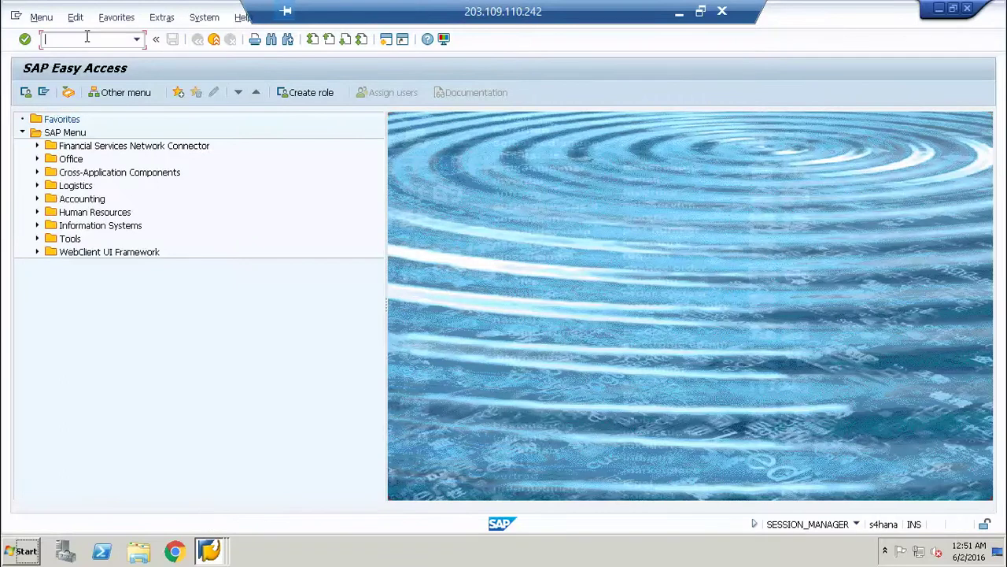
text(as01)
key(Return)
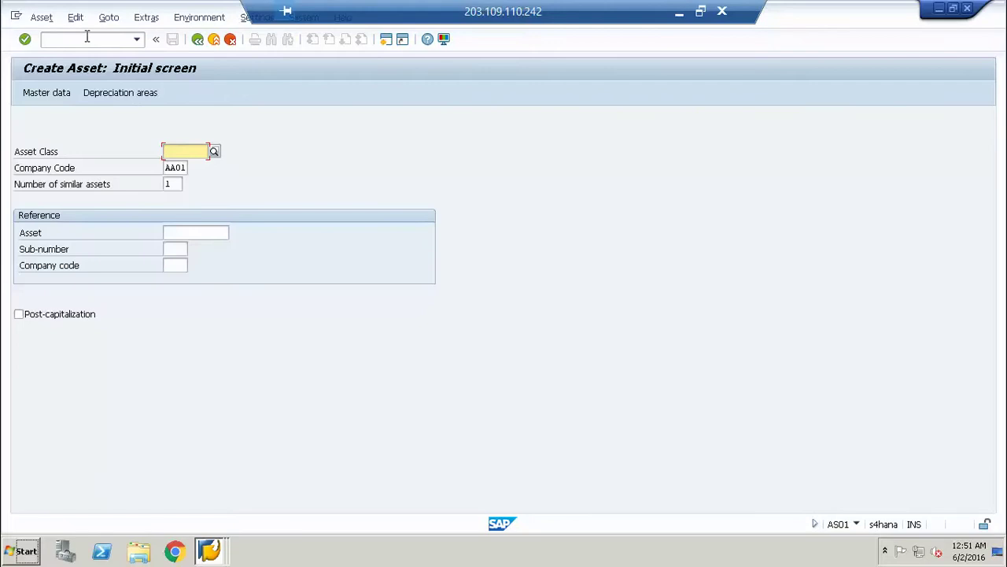
Select asset class AA0001 for the new asset in company code AA01 and continue to its master data.
text(AA000)
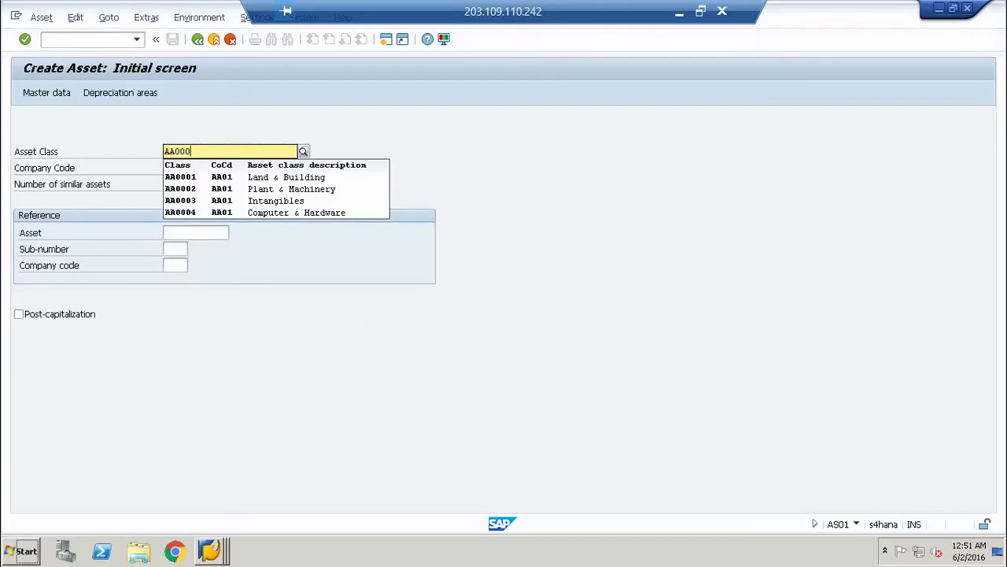
key(Down)
key(Return)
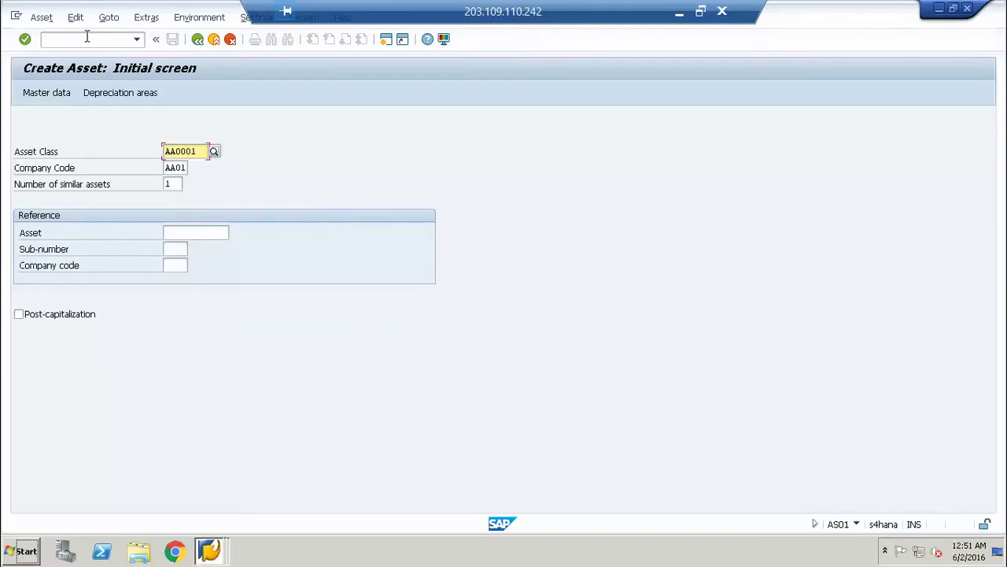
key(Return)
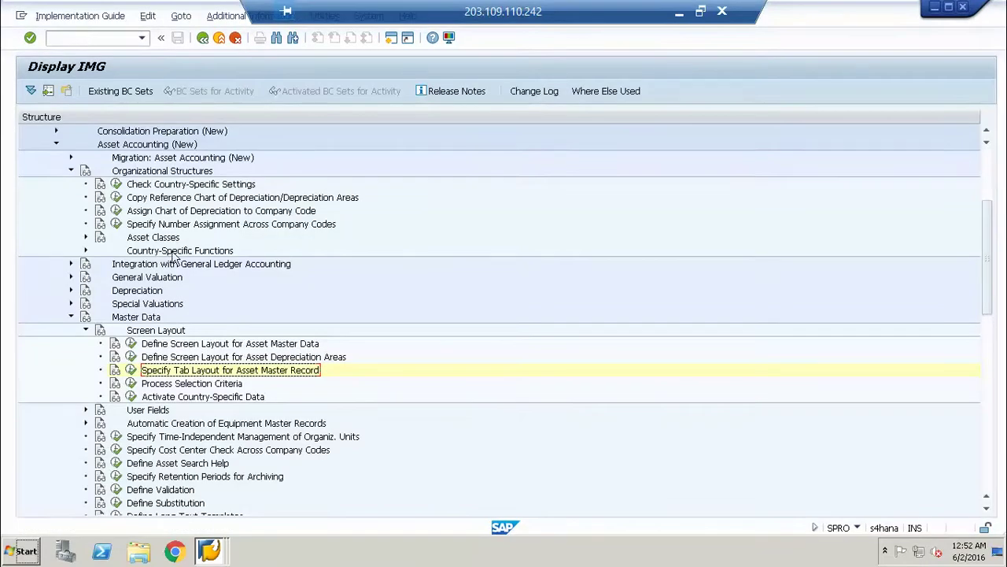
Open Define Number Range Interval under Asset Classes in Organizational Structures and go to interval maintenance for company code AA01.
click(87, 331)
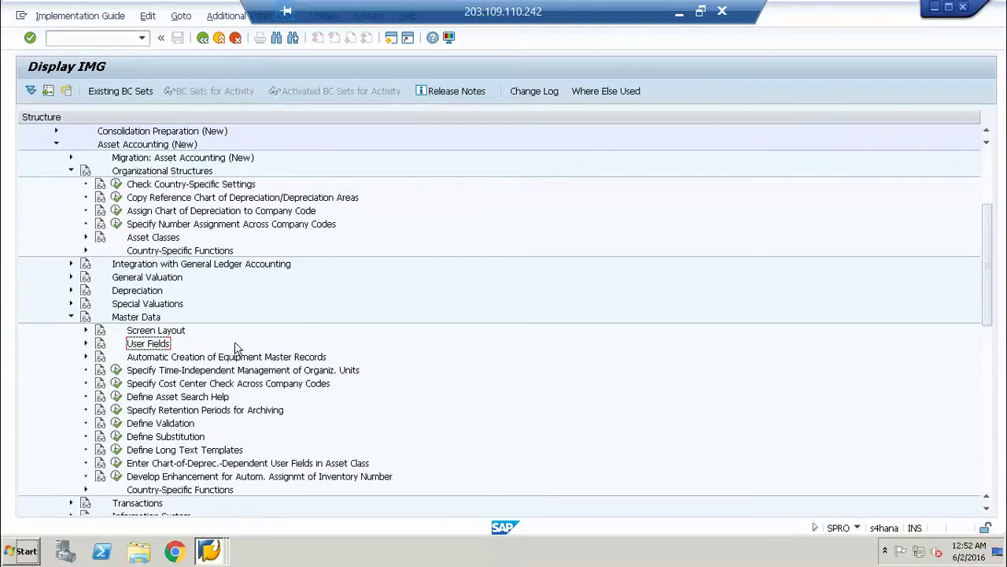
mouse_move(991, 276)
mouse_down()
mouse_move(988, 310)
mouse_move(989, 262)
mouse_up()
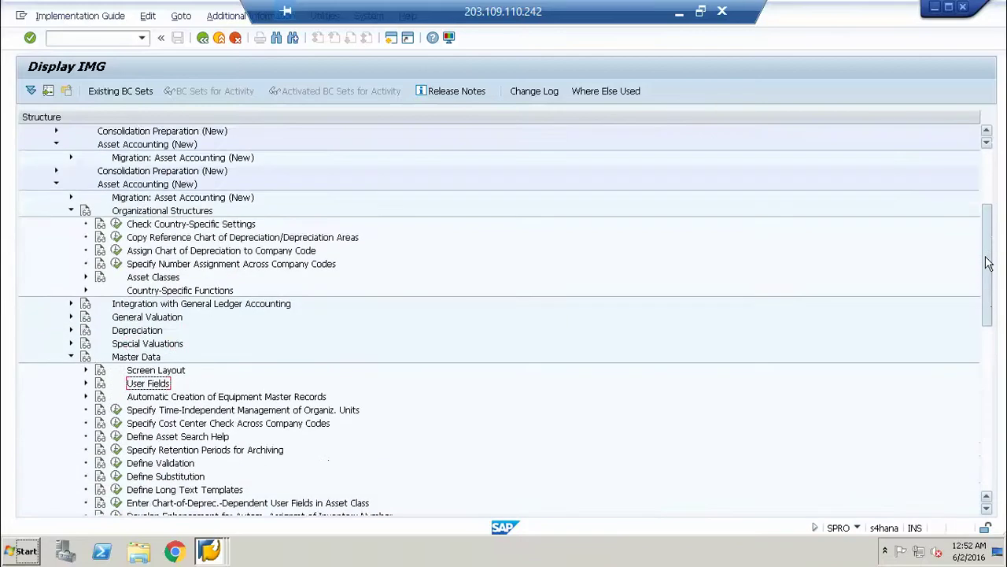
click(71, 317)
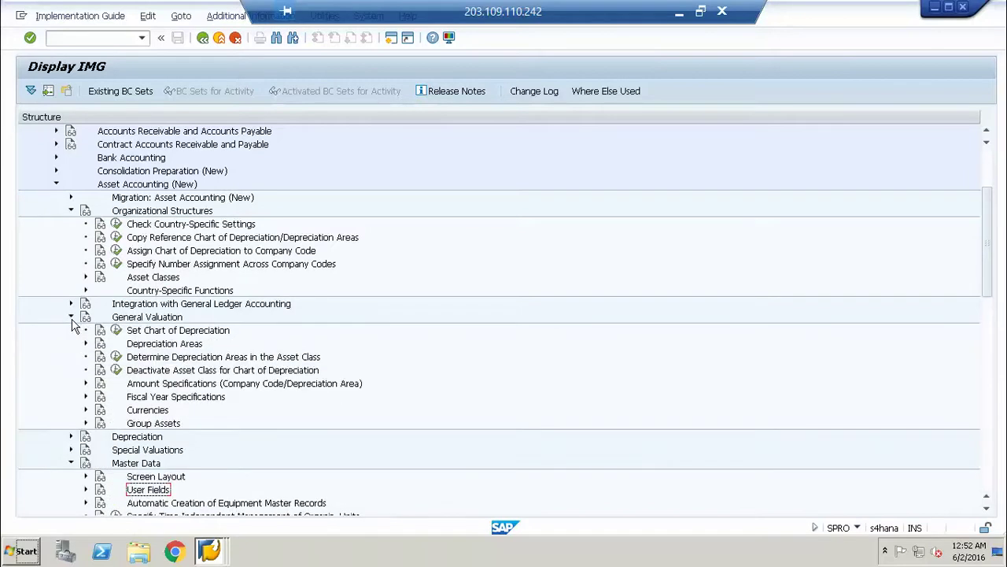
click(71, 317)
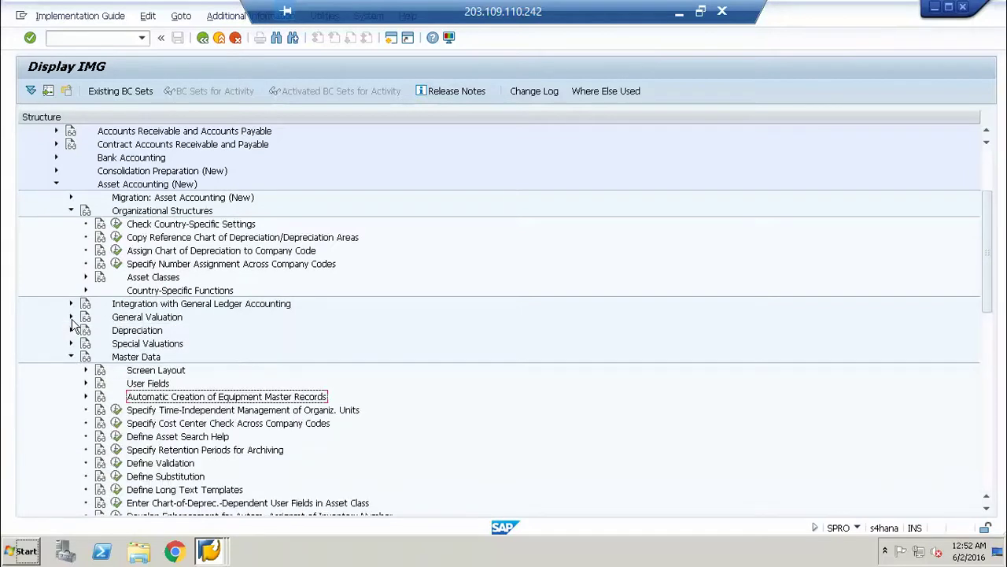
click(85, 278)
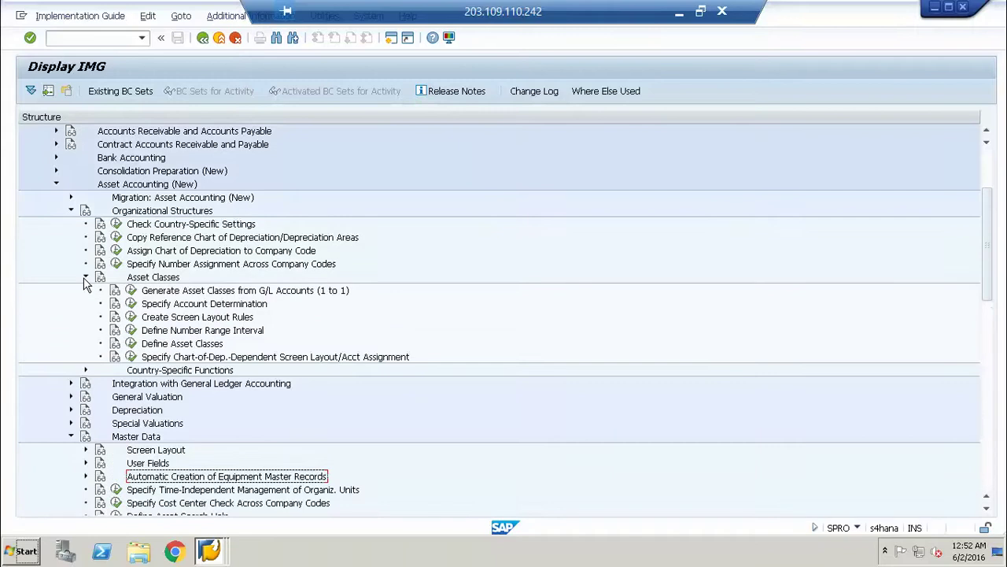
click(131, 332)
text(aa01)
key(Return)
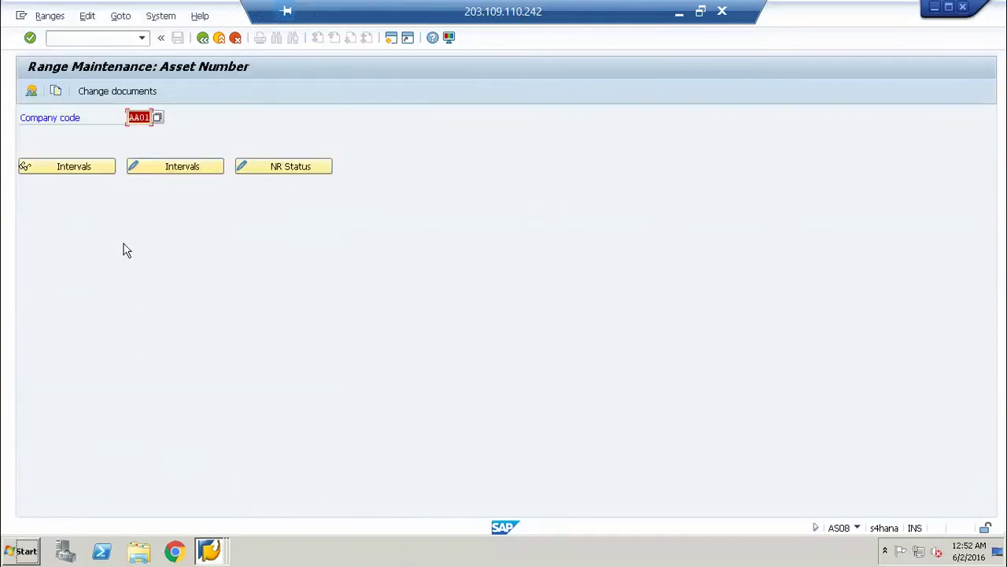
click(152, 170)
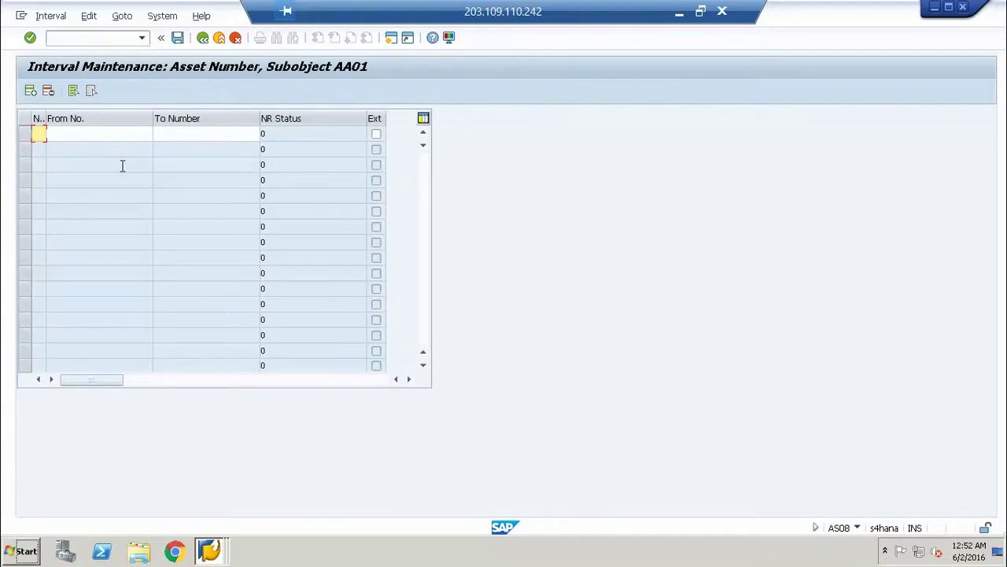
text(01)
key(Tab)
text(100000000000)
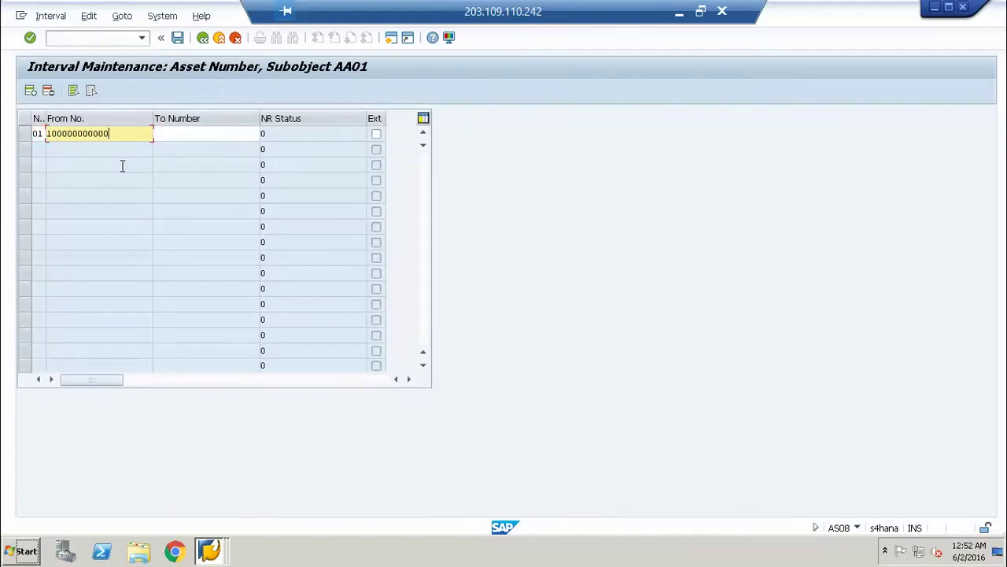
key(BackSpace)
key(BackSpace)
key(BackSpace)
key(BackSpace)
key(BackSpace)
key(BackSpace)
key(BackSpace)
key(BackSpace)
key(BackSpace)
key(BackSpace)
key(BackSpace)
key(BackSpace)
text(000001000000)
key(Tab)
text(00000)
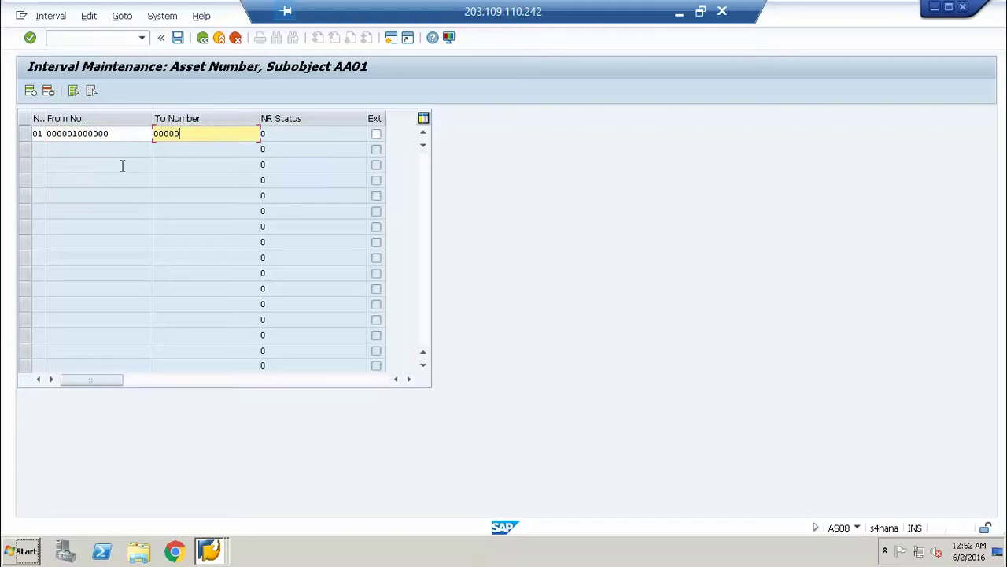
text(1999999)
key(Return)
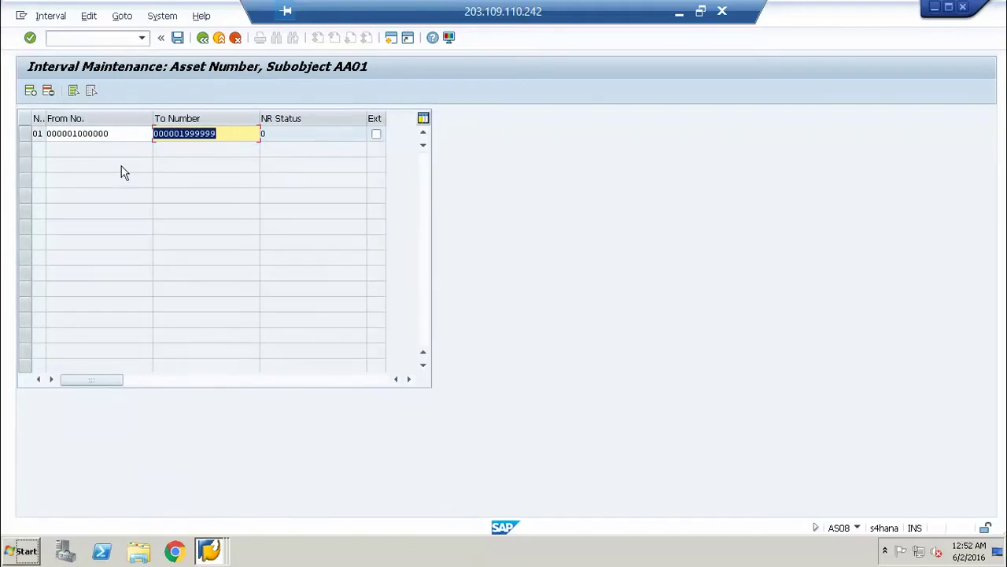
key(ctrl+s)
key(Return)
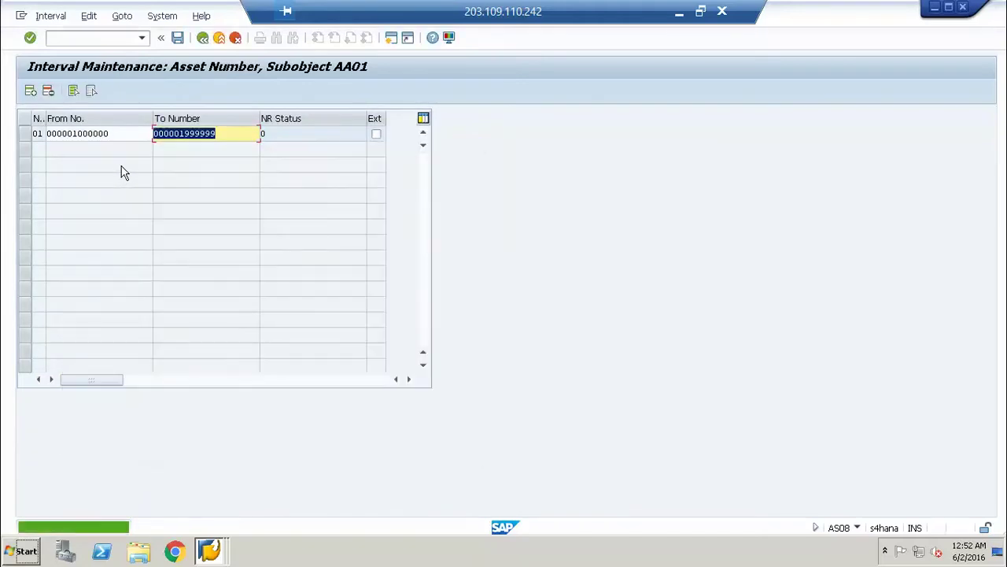
key(F3)
key(Return)
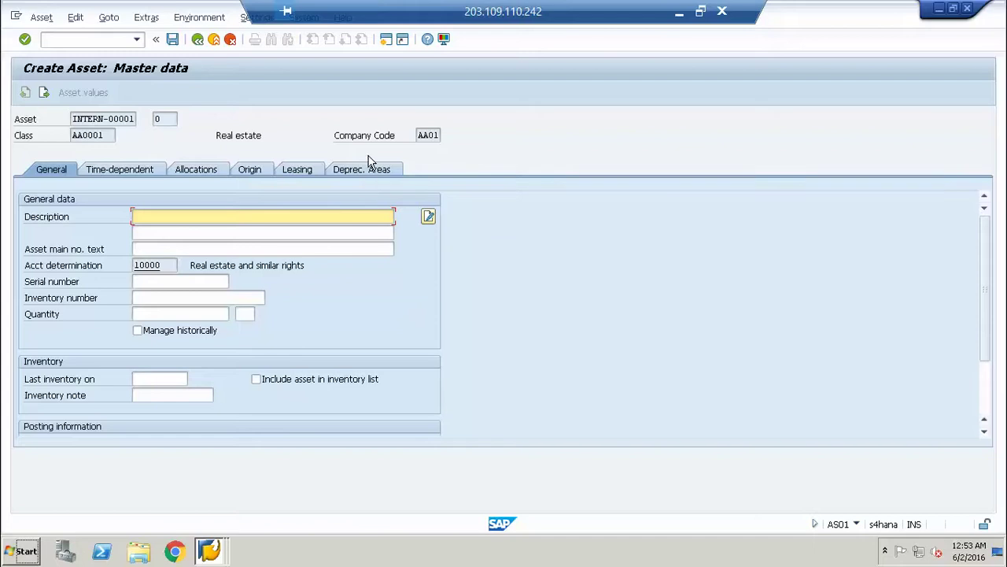
Leave the asset creation for class AA0001 without saving the asset.
click(197, 38)
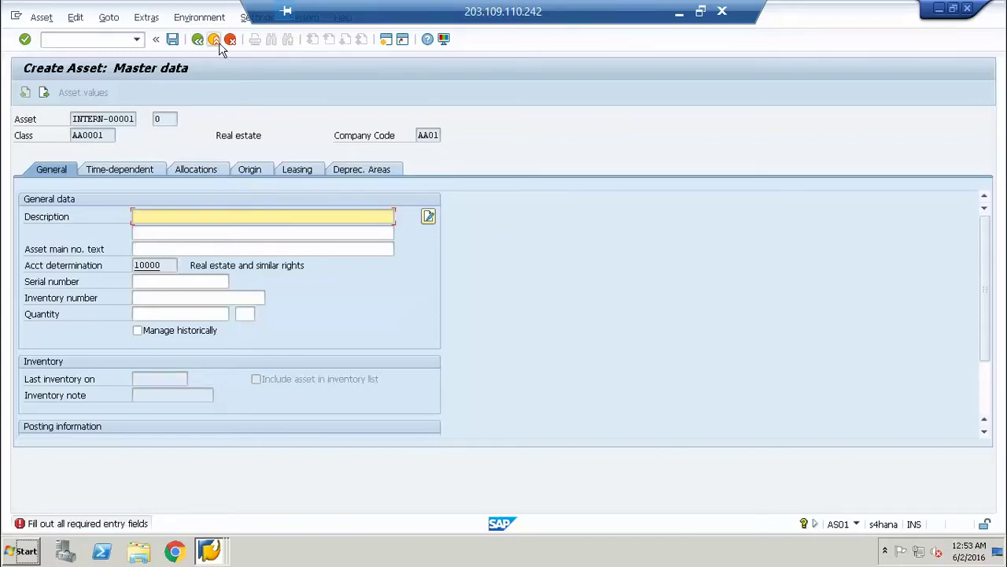
click(213, 40)
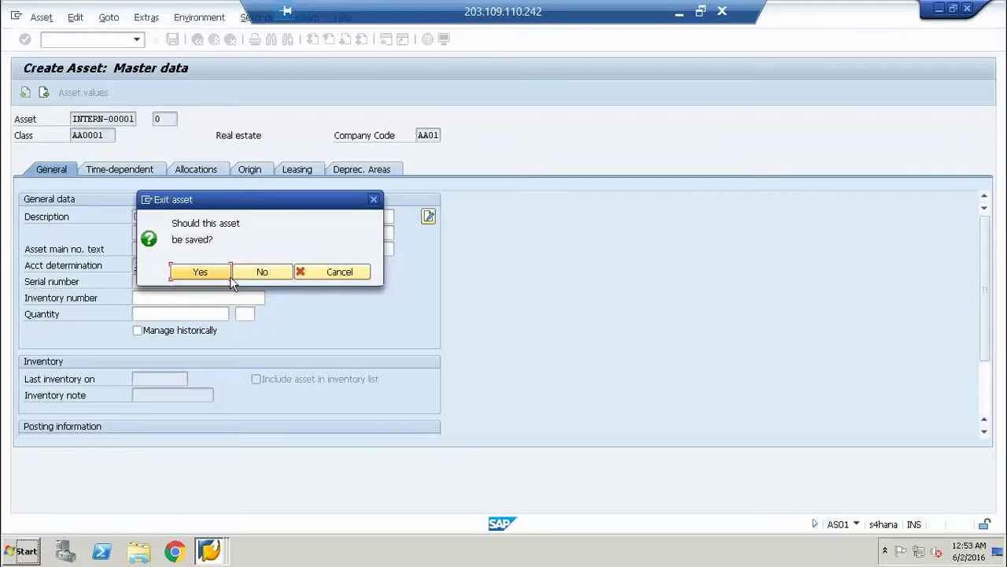
click(259, 274)
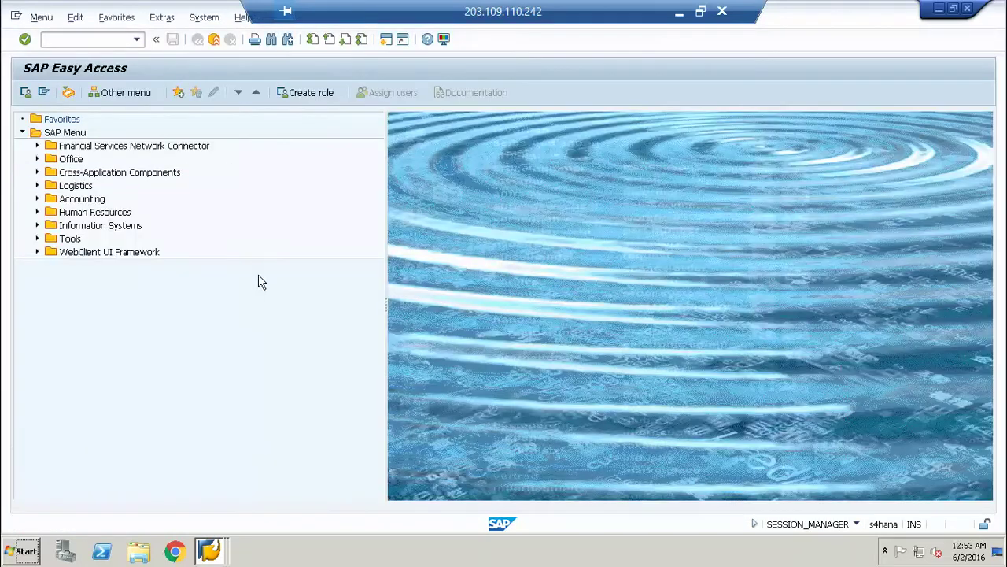
View the master data tabs for a new asset of class AA0003 in AS01, and exit without saving.
click(102, 42)
text(as01)
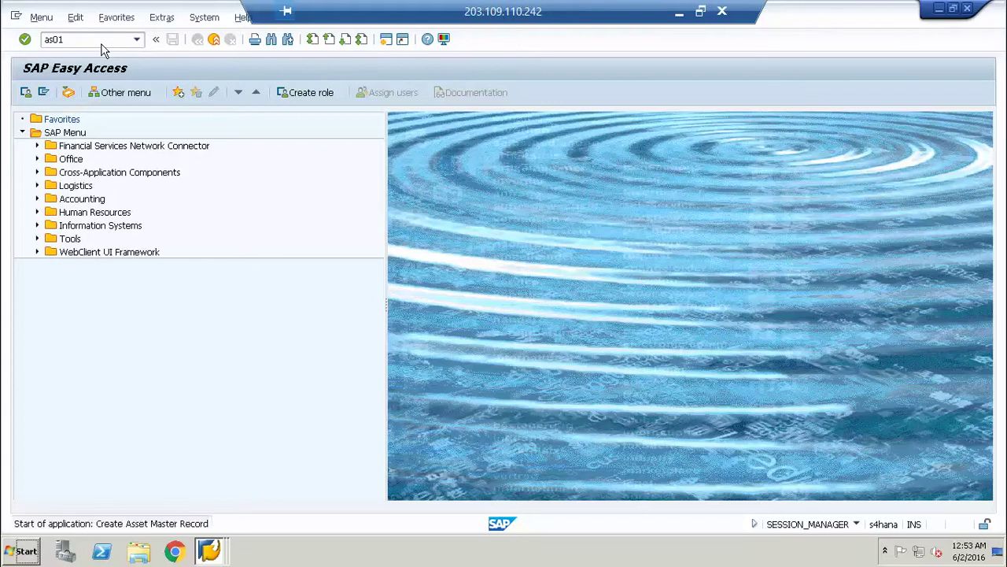
key(Return)
text(AA0003)
key(Return)
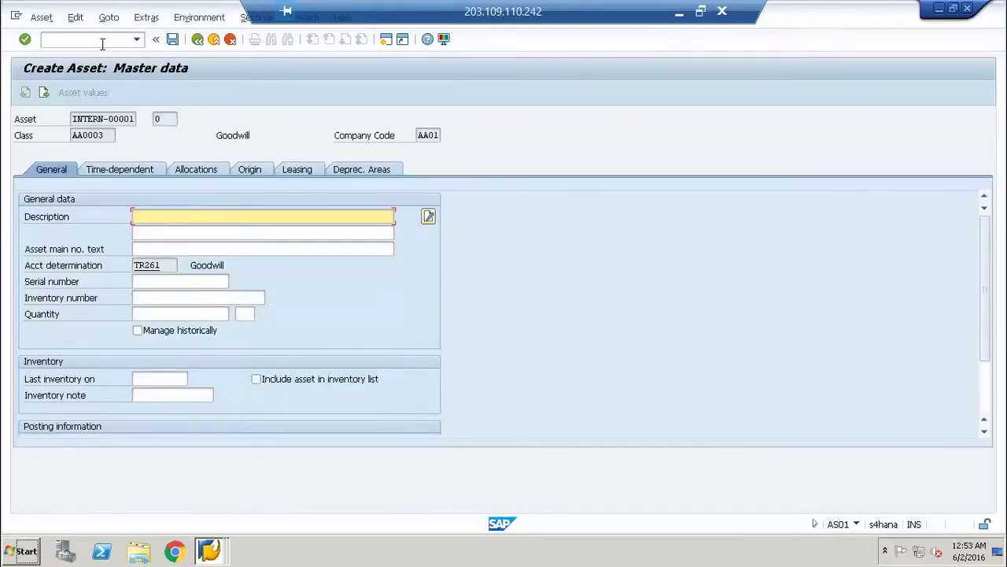
click(215, 41)
click(260, 271)
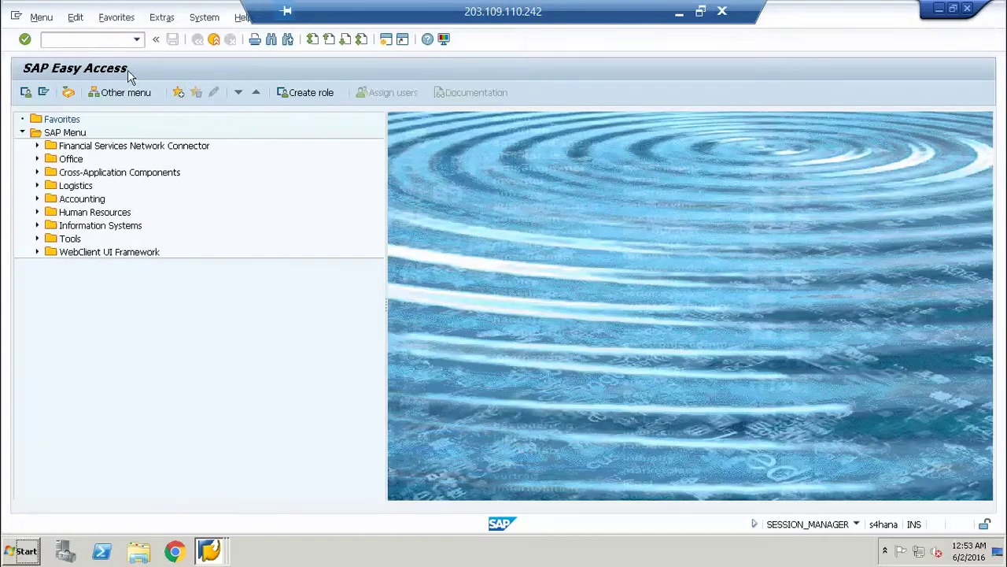
Restart AS01 with asset class AA0002 in company code AA01 and continue to the asset's master data.
click(108, 40)
text(as01)
key(Return)
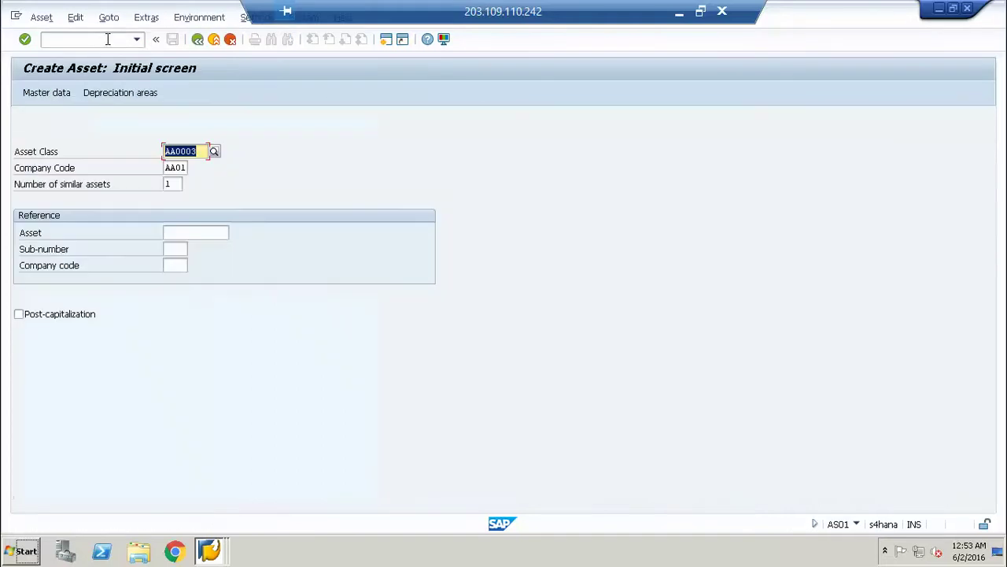
key(End)
key(BackSpace)
text(2)
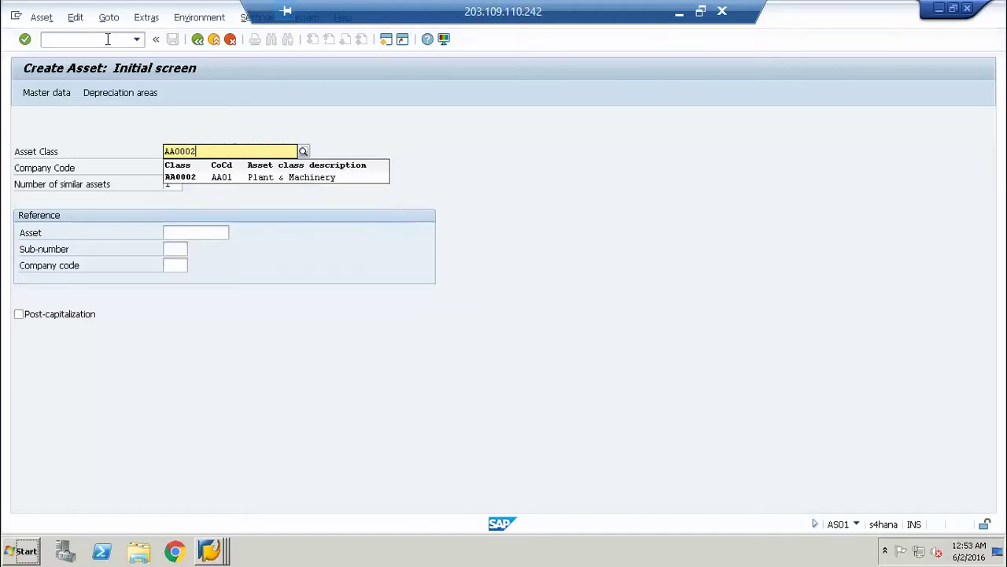
key(Return)
key(Return)
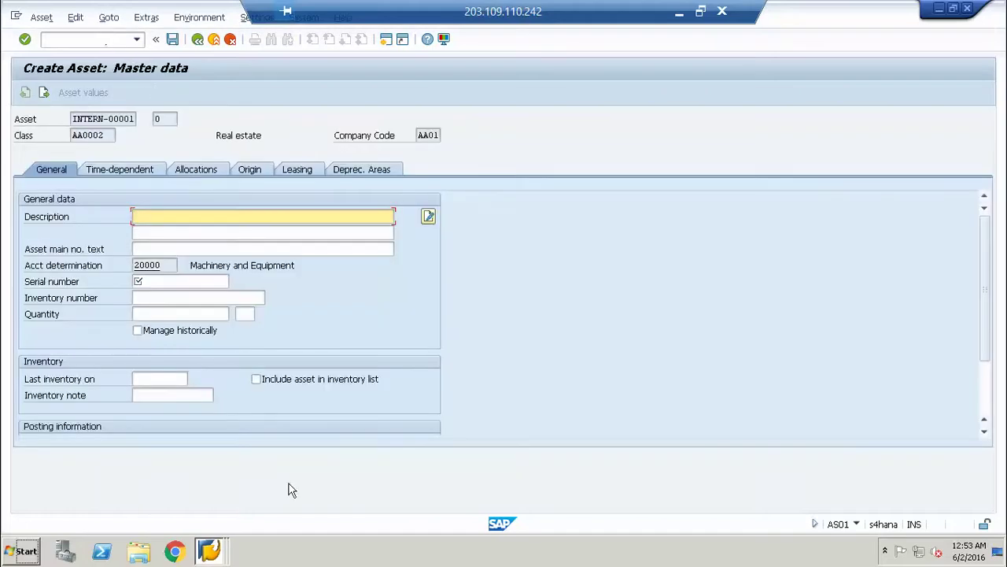
Switch to the asset number interval maintenance session and leave it to return to the implementation guide.
click(207, 555)
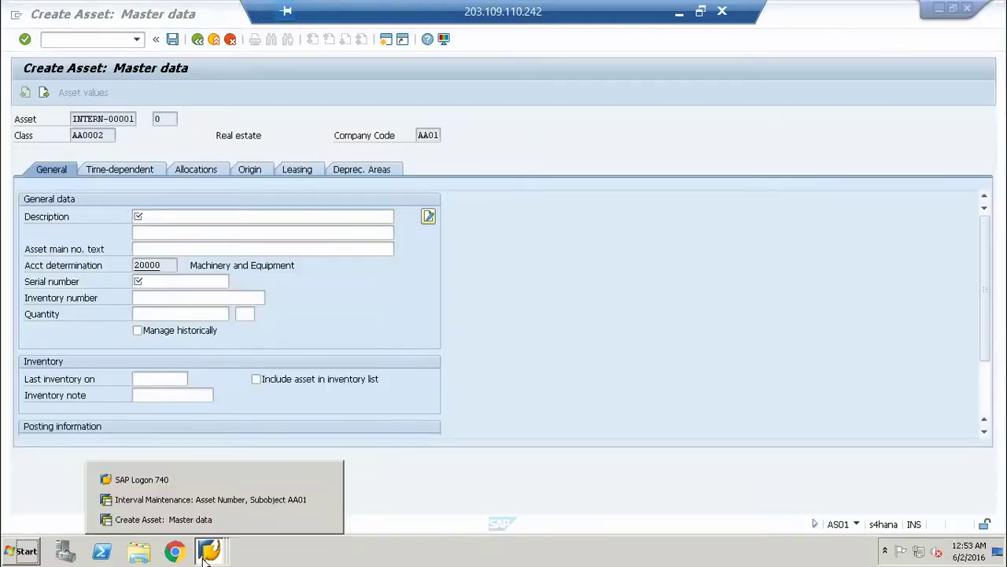
click(195, 499)
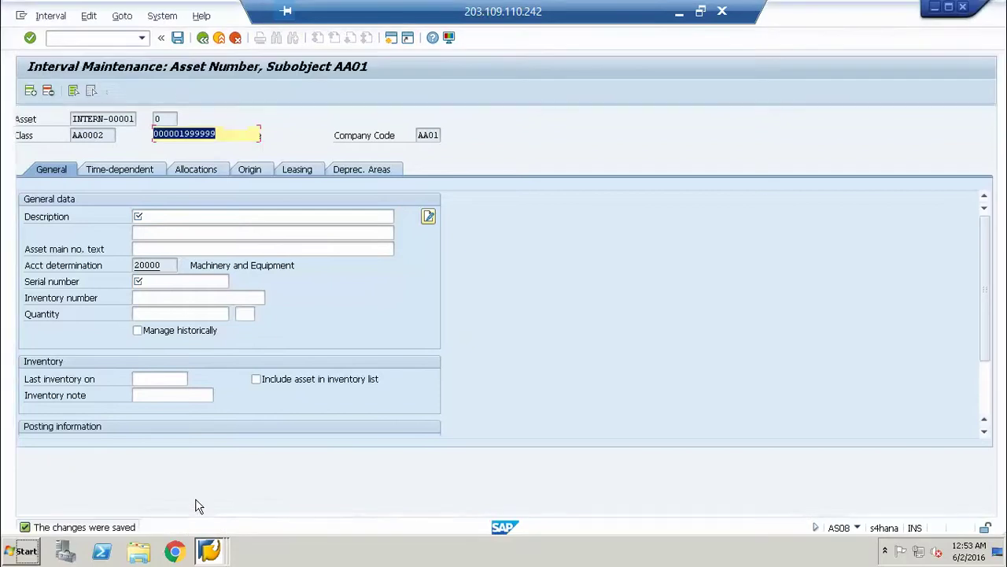
click(202, 39)
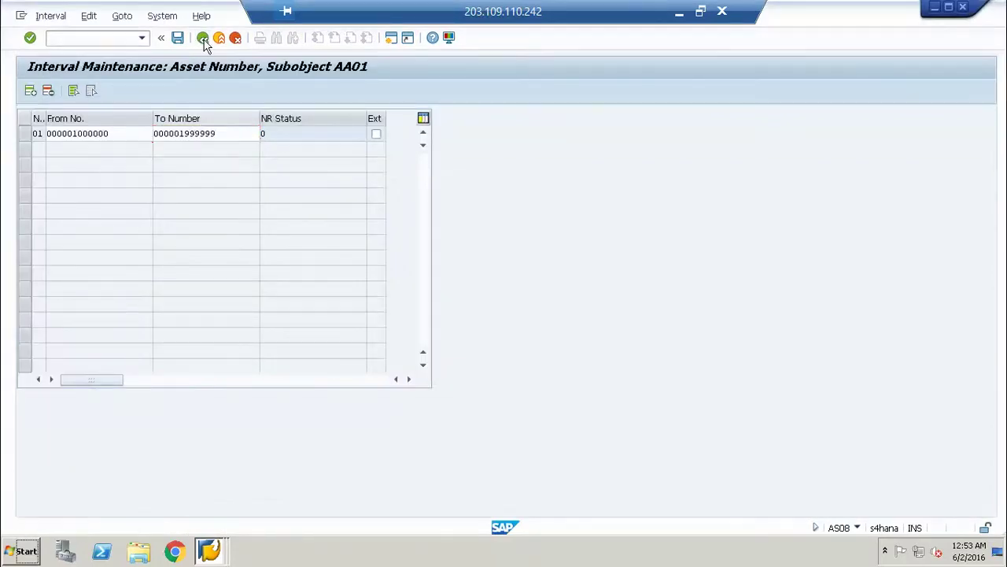
click(202, 39)
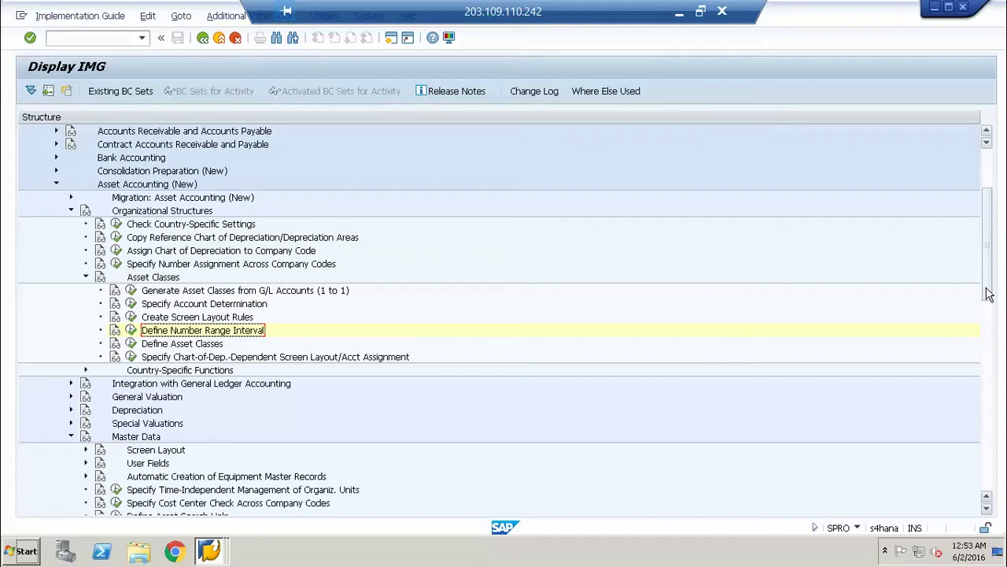
Open the Assign Tab Layouts to Asset Classes activity and display the layout assignment to chart of depreciation for class AA0001.
drag(988, 300, 988, 334)
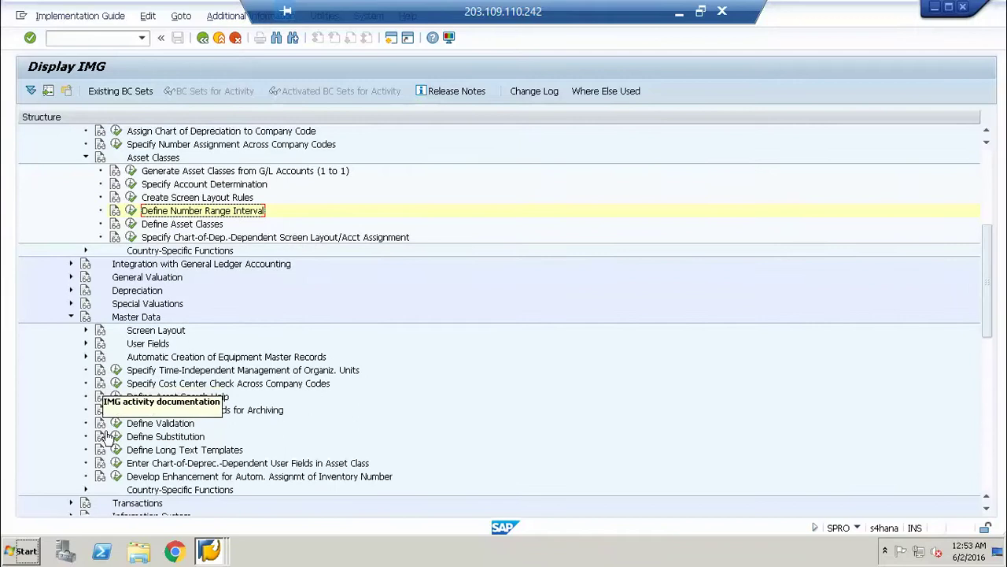
click(86, 346)
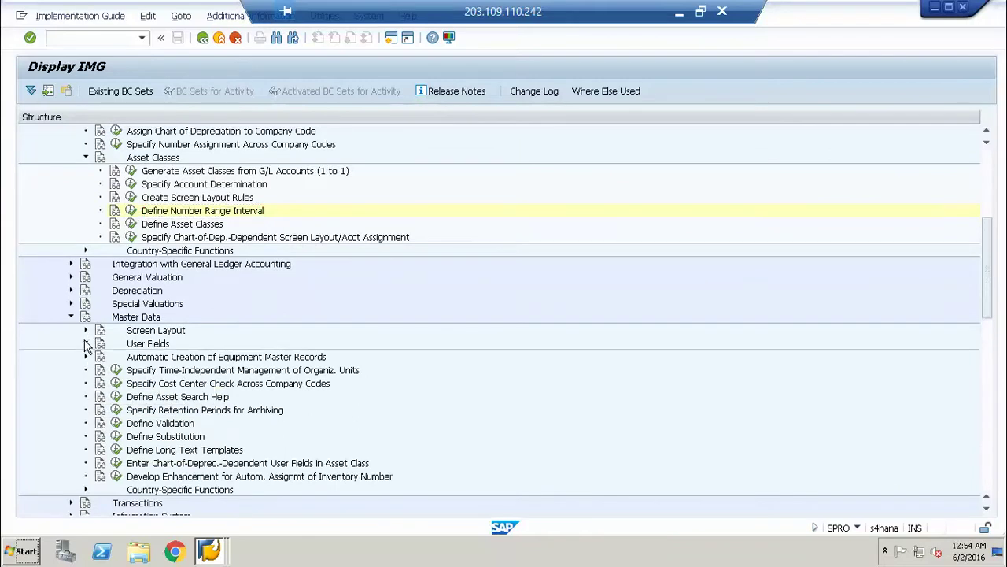
click(87, 345)
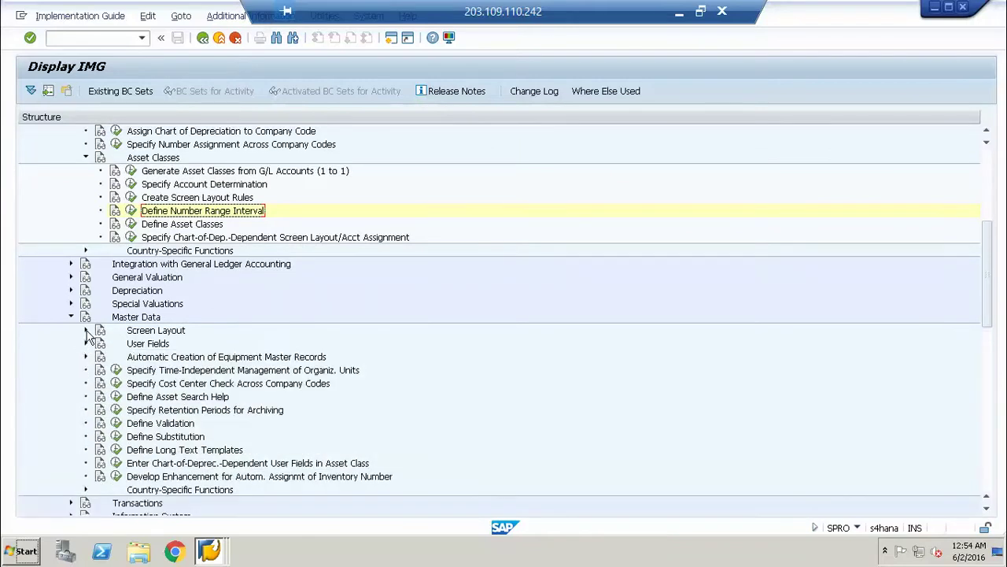
click(87, 331)
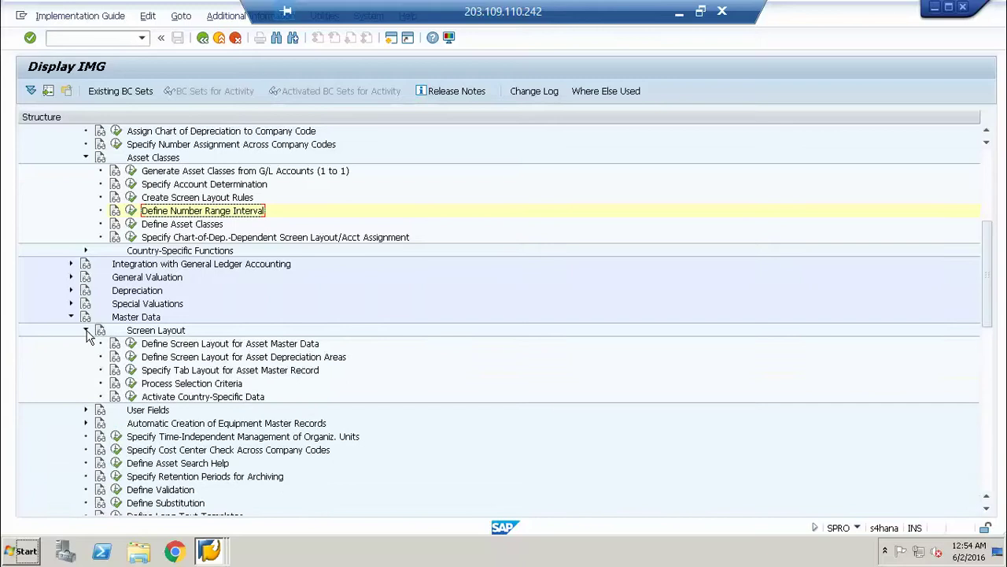
click(130, 373)
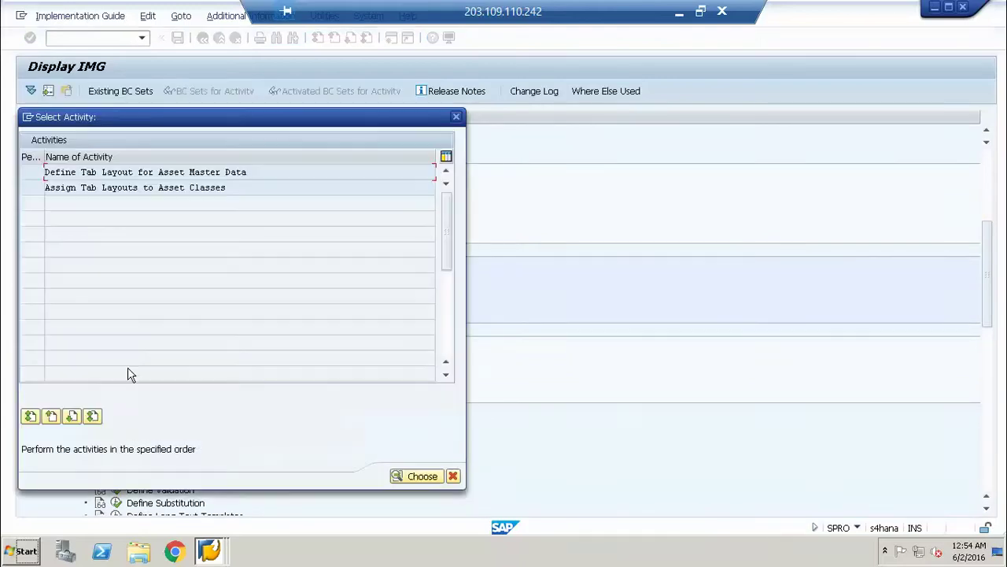
double_click(118, 188)
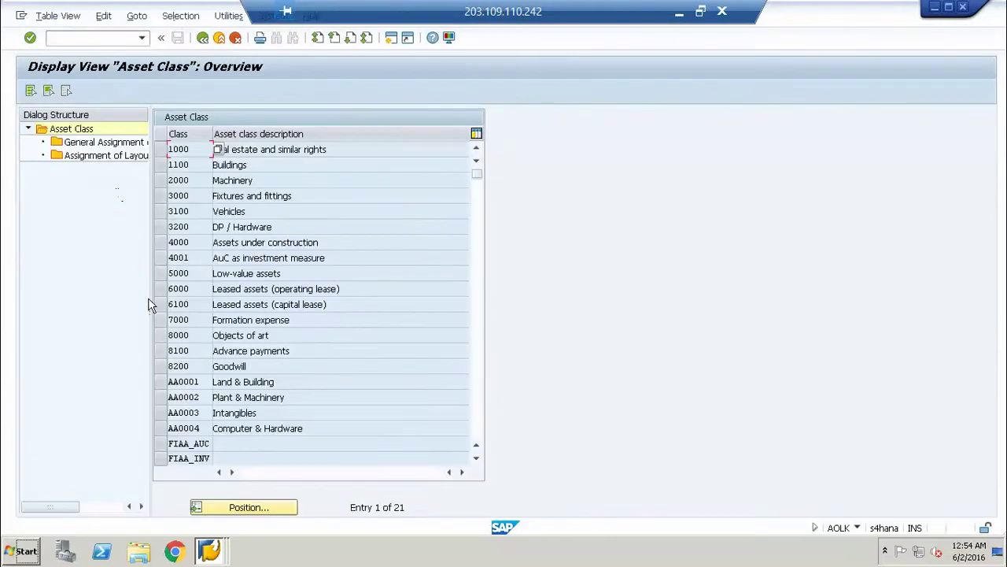
click(161, 383)
double_click(96, 156)
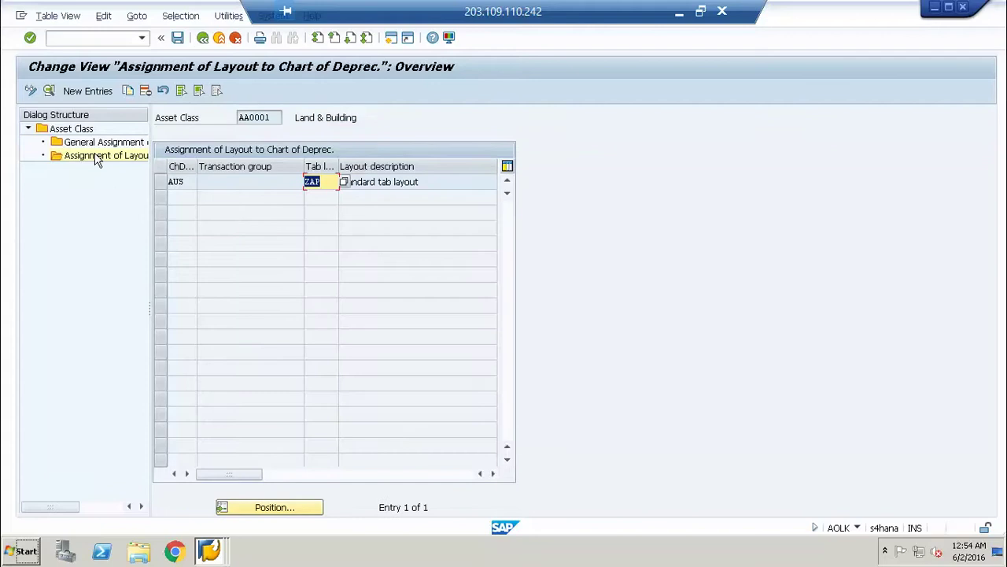
Leave the layout assignment views and open the Define Tab Layout for Asset Master Data activity.
click(204, 39)
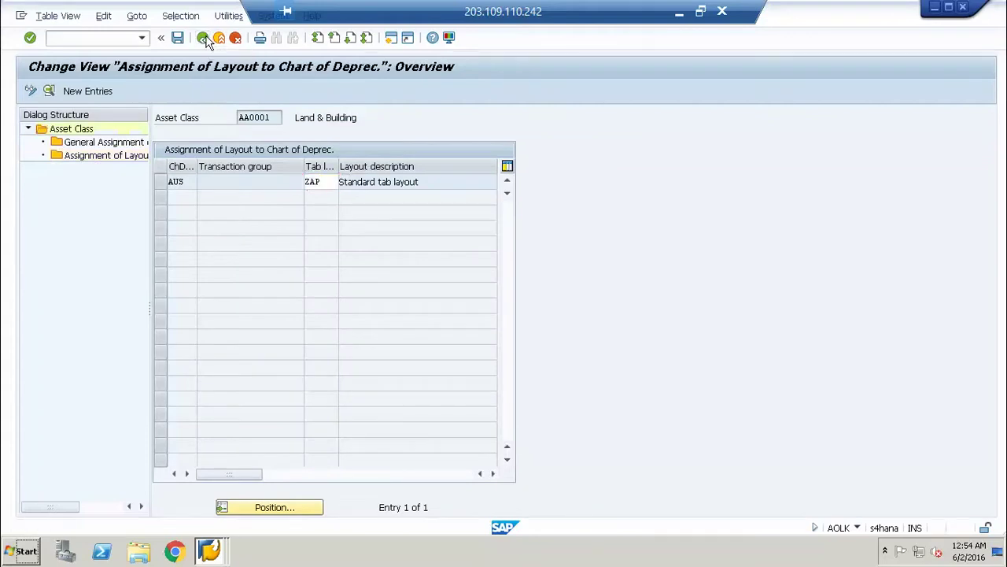
click(206, 41)
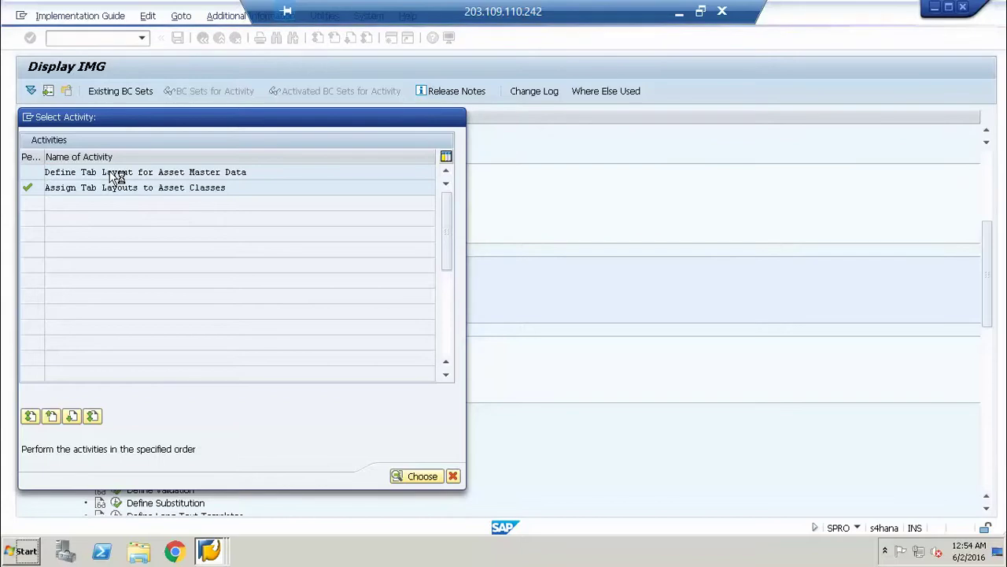
double_click(114, 177)
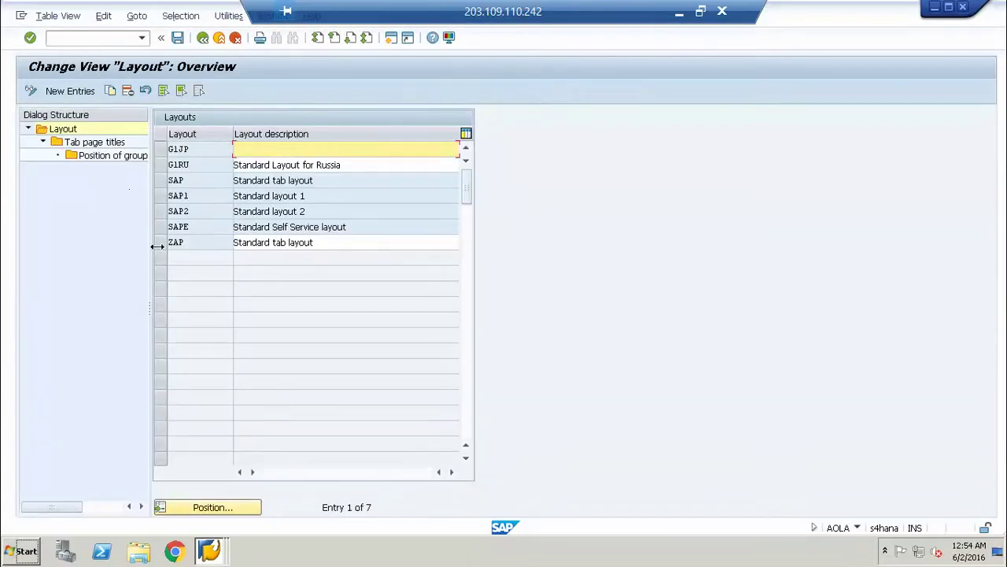
Delete the Origin tab page from layout ZAP and save the change to the proposed customizing request.
click(162, 244)
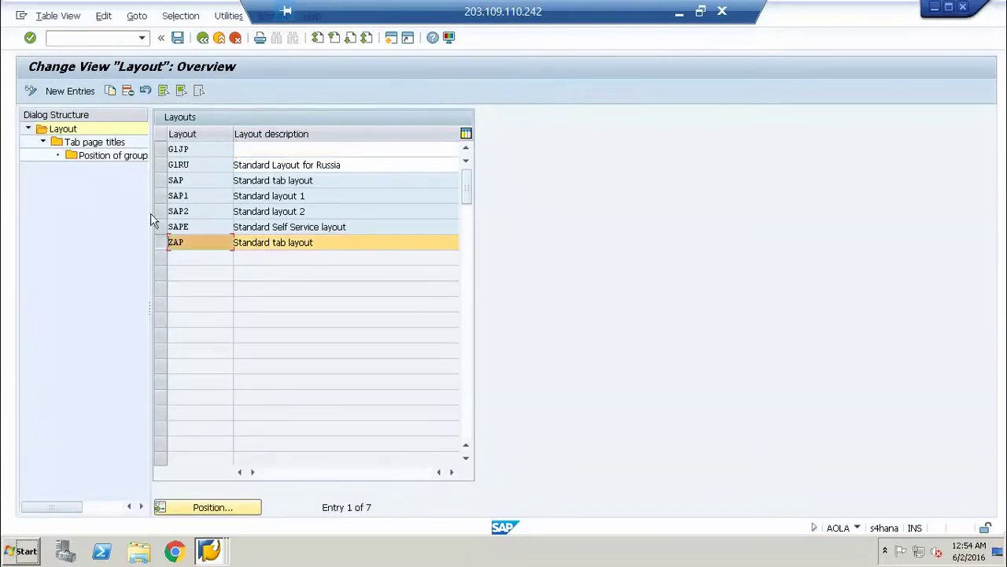
double_click(110, 143)
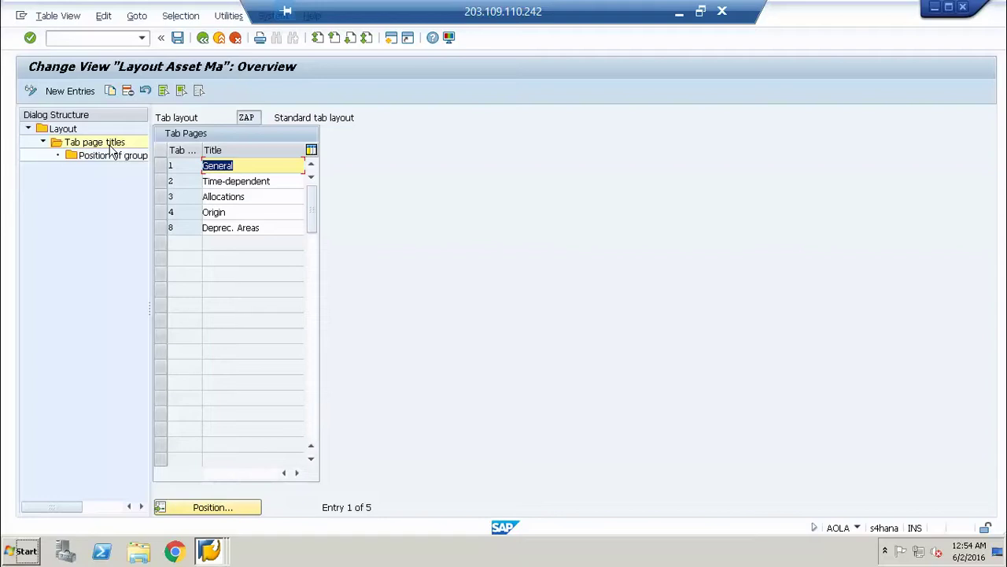
click(158, 212)
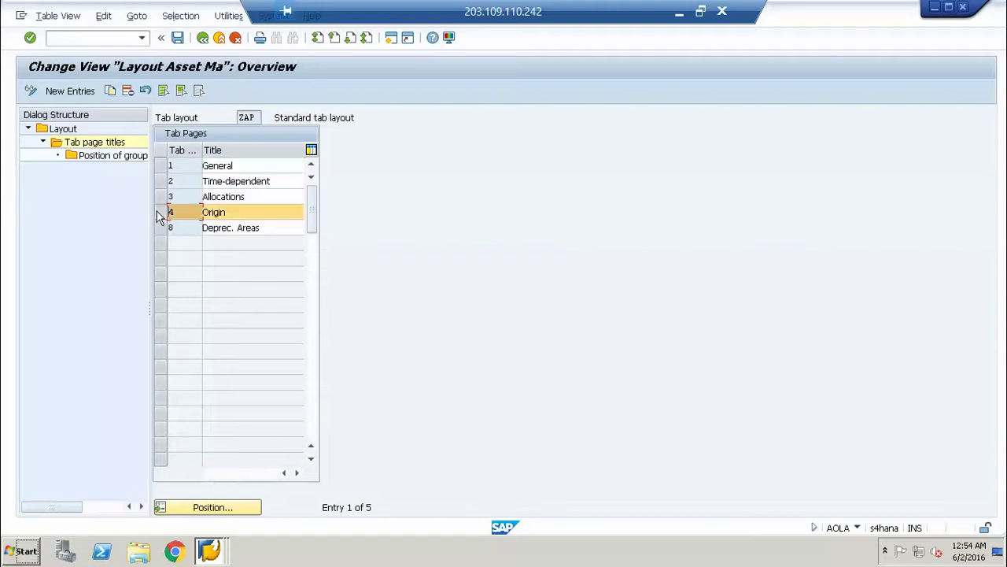
click(128, 90)
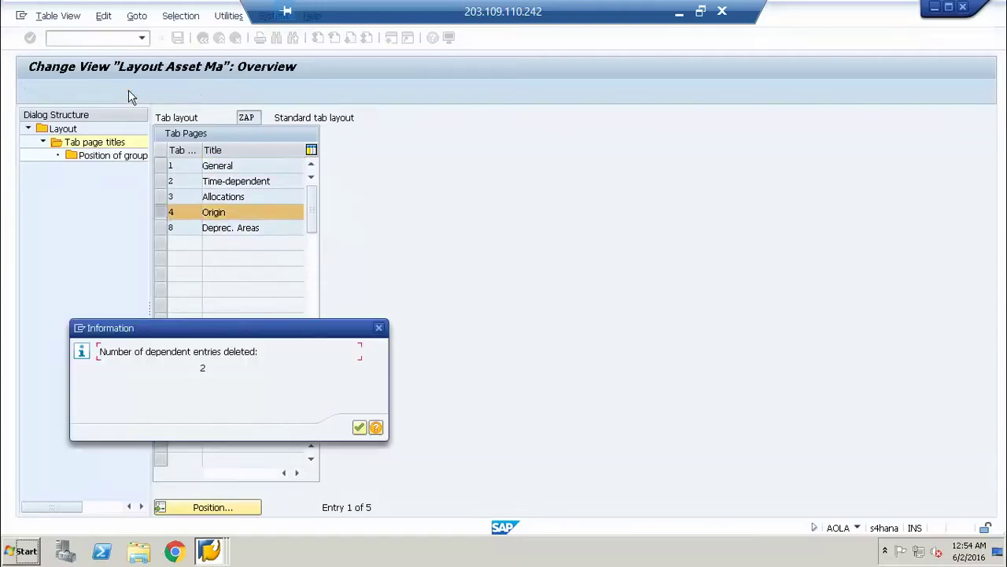
key(Return)
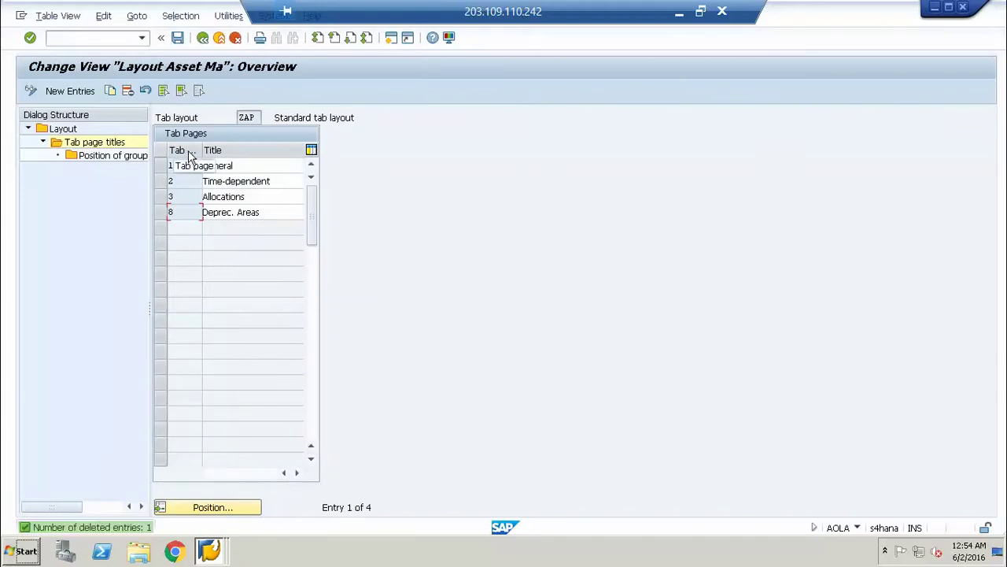
click(178, 38)
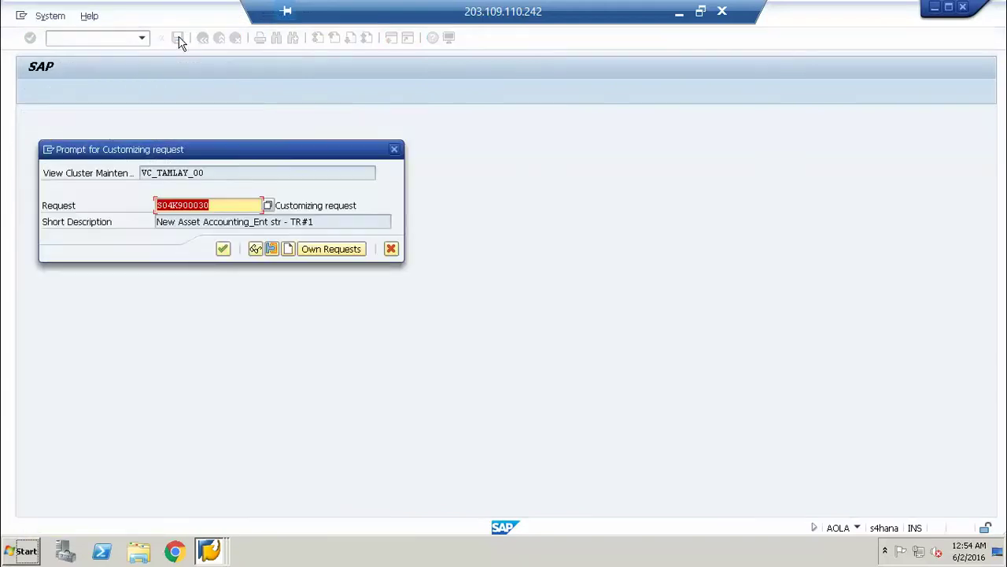
click(223, 248)
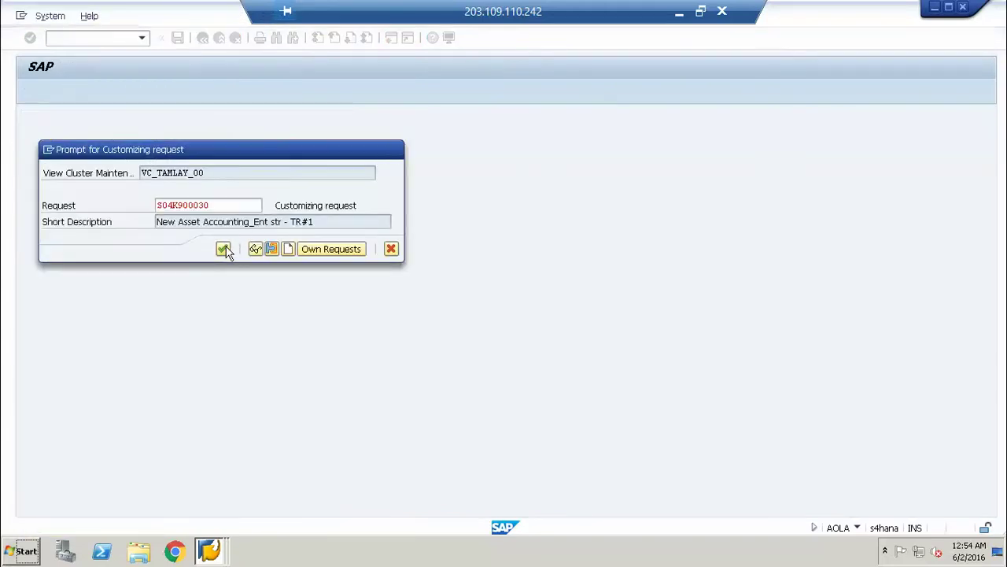
Switch to the asset creation session and exit the AA0002 master data without saving the asset.
click(207, 549)
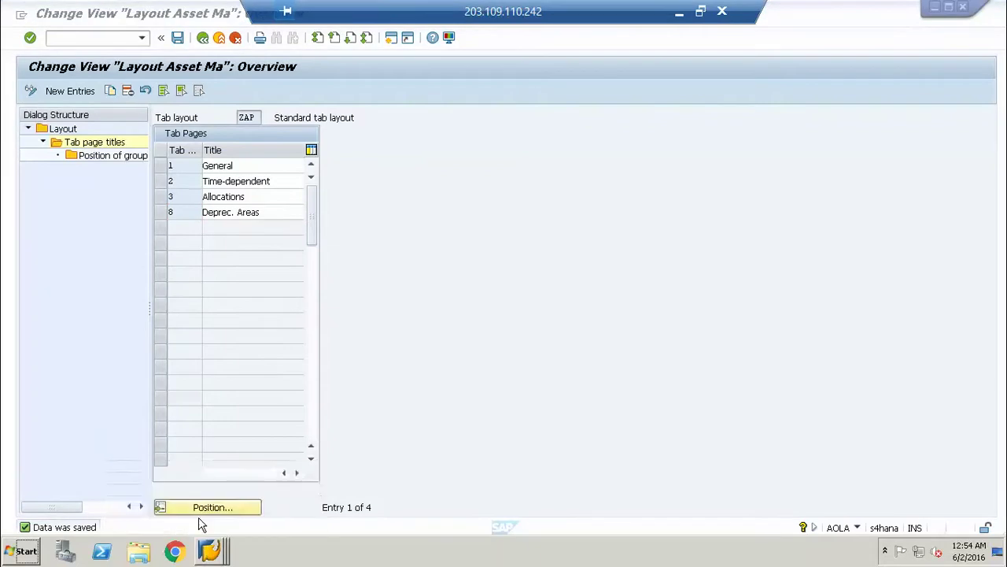
click(200, 520)
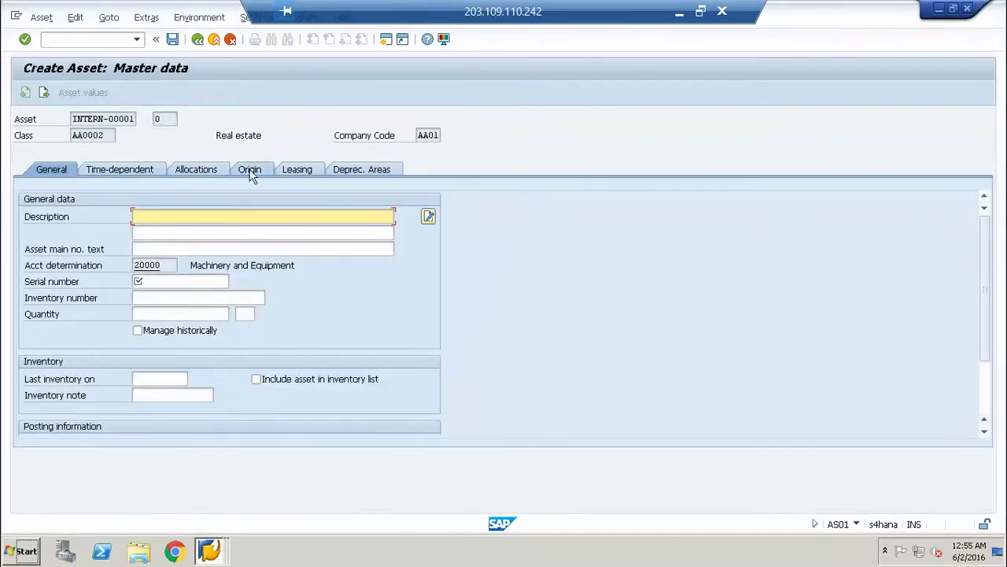
click(213, 39)
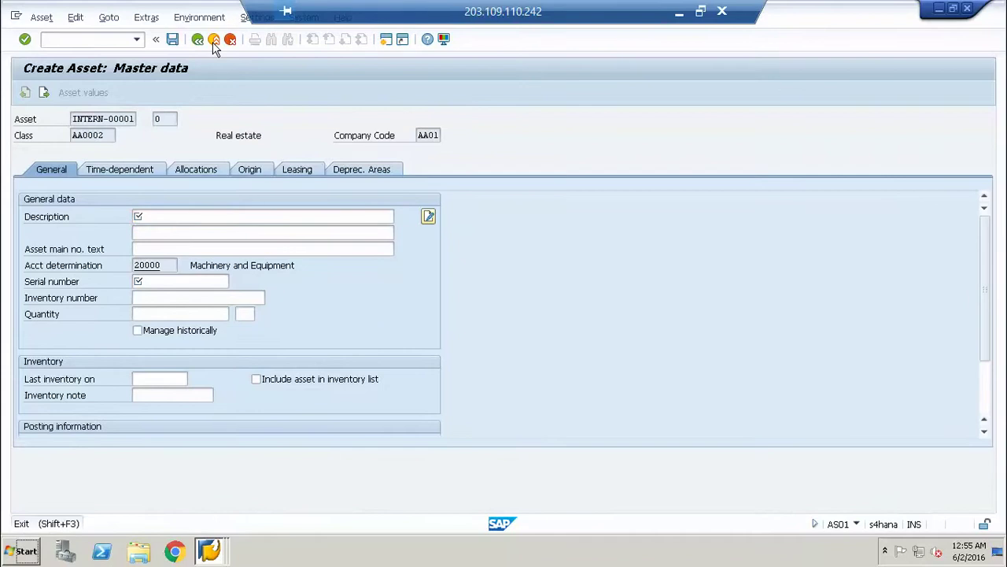
click(244, 275)
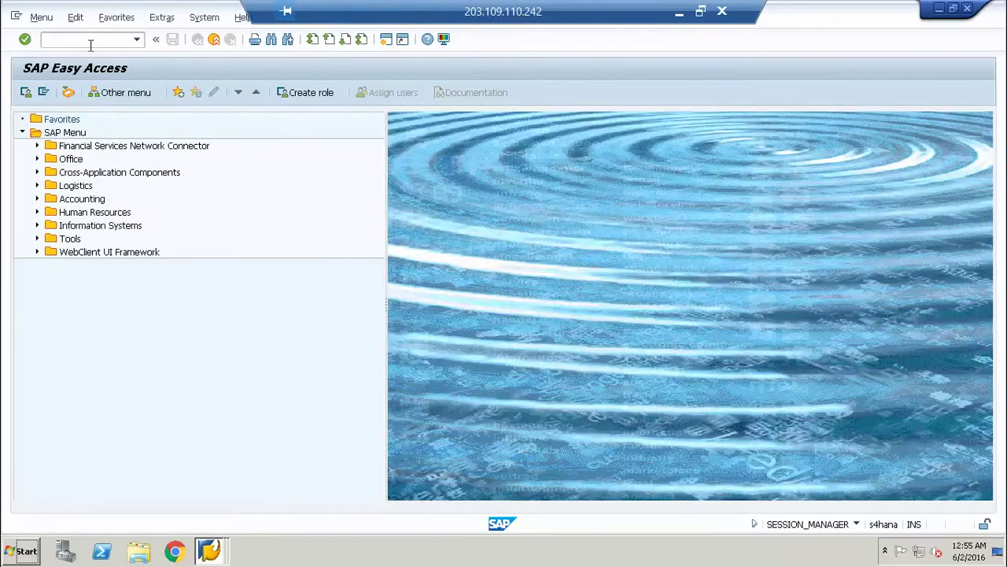
Start AS01 with asset class AA0001 in company code AA01 and continue to the asset's master data.
text(a01)
key(BackSpace)
key(BackSpace)
text(s01)
key(Return)
key(End)
key(BackSpace)
text(1)
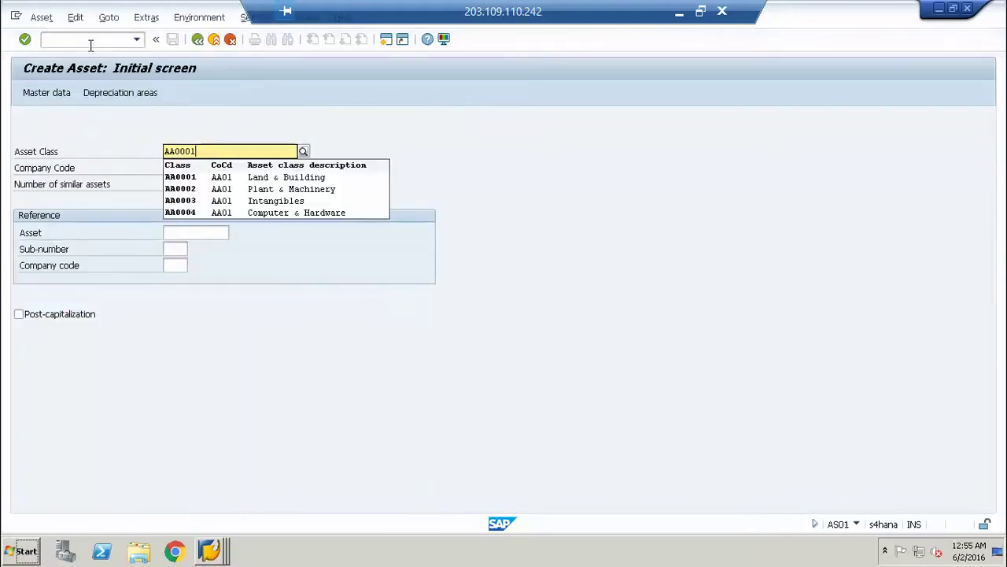
key(Return)
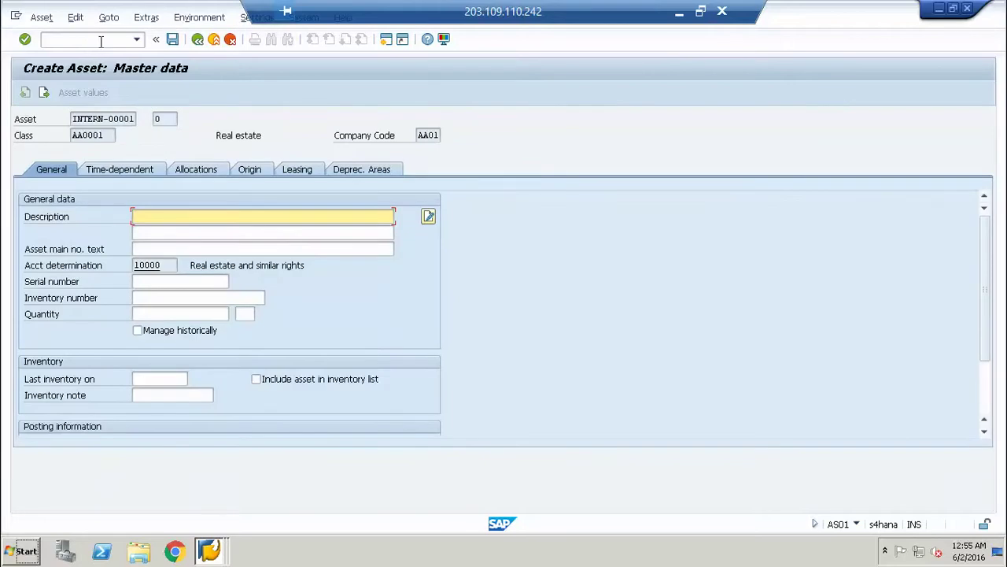
Exit the AA0001 asset's master data without saving.
click(196, 41)
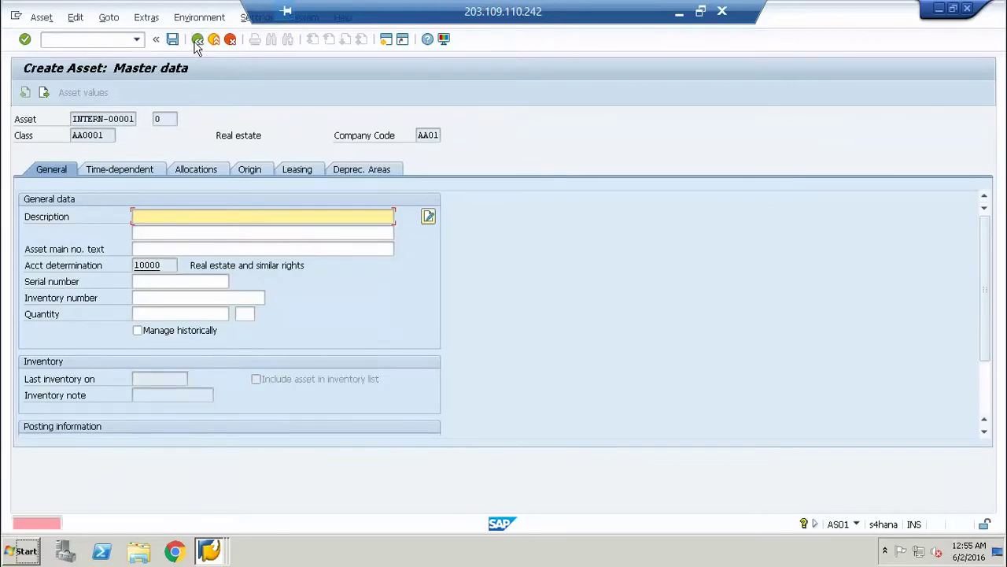
click(213, 41)
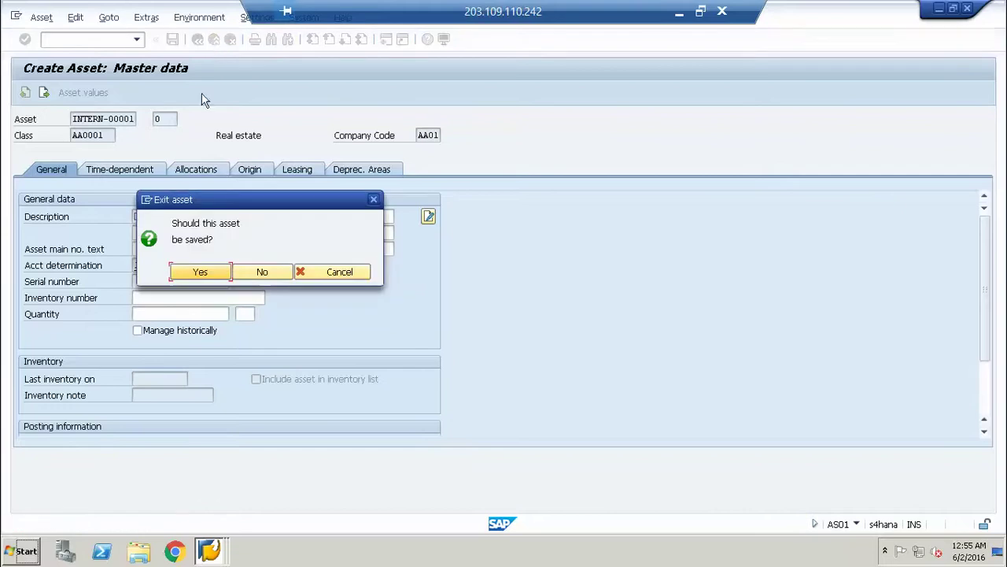
click(271, 271)
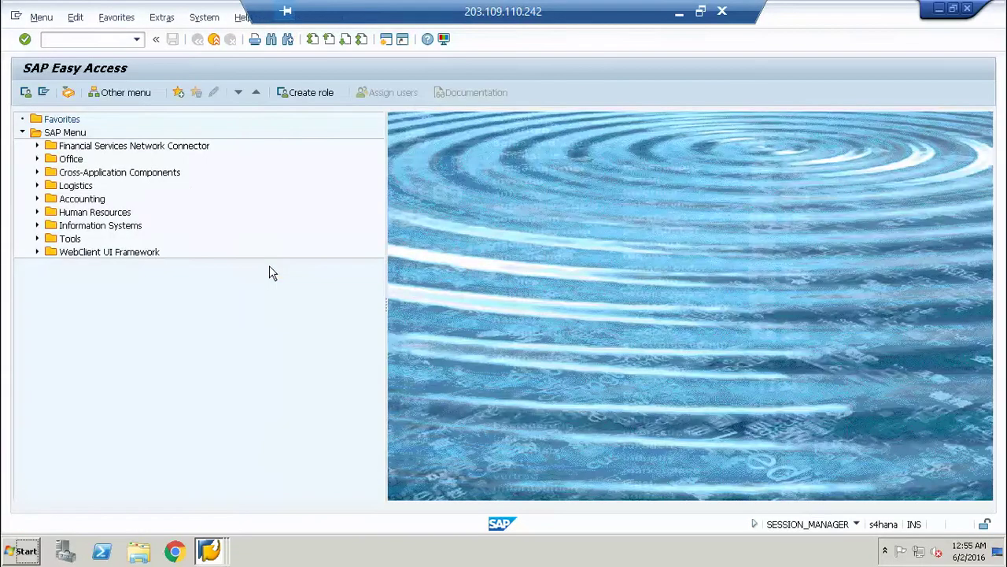
Restart AS01 with asset class AA0002, try to view the new asset's leasing data, and exit asset creation.
text(as01)
key(Return)
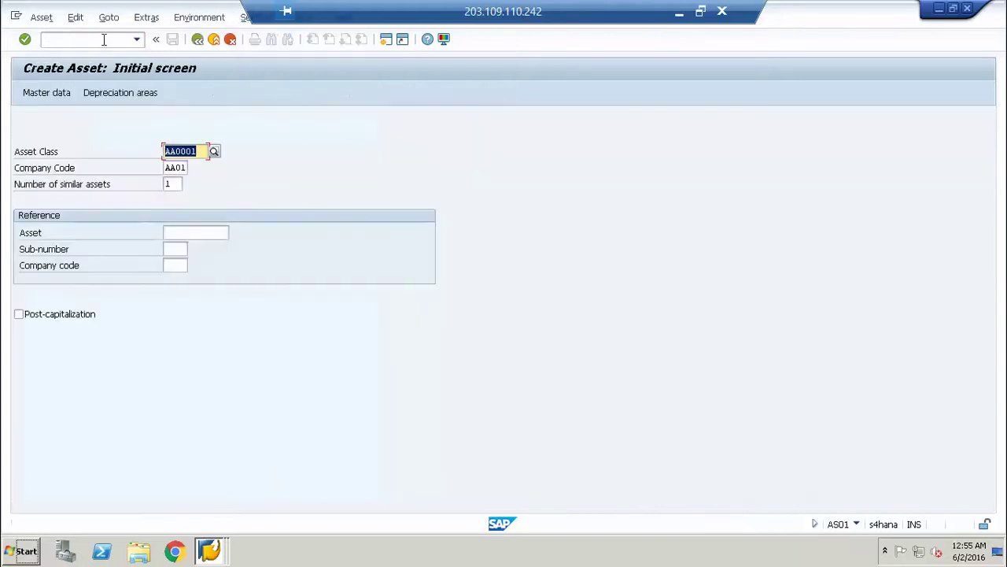
key(End)
key(BackSpace)
text(2)
key(Return)
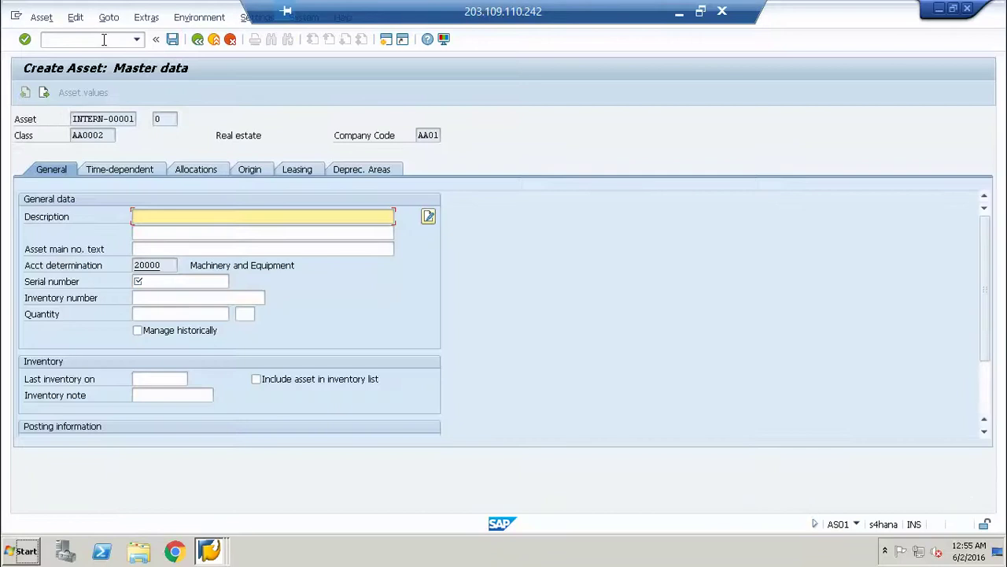
click(305, 172)
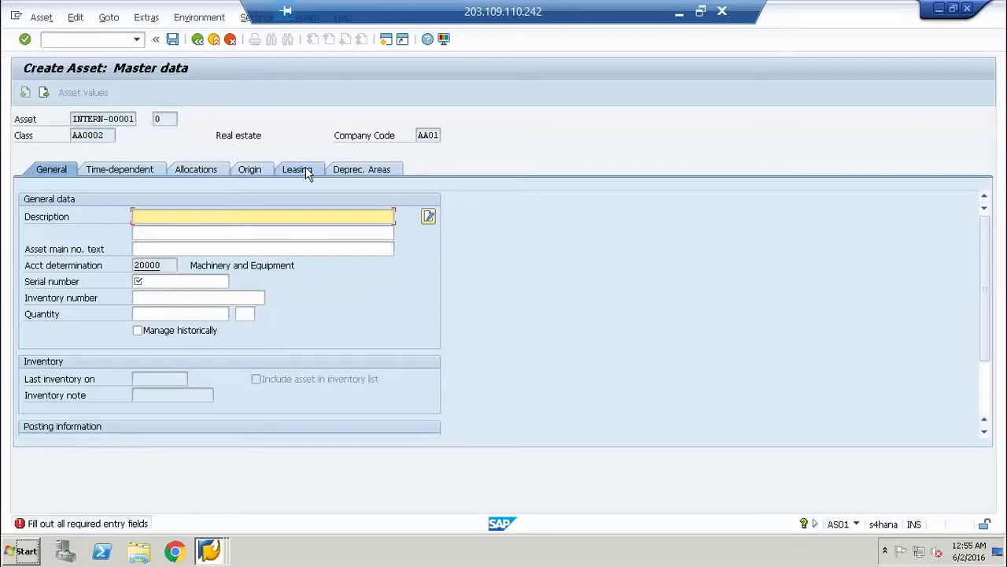
click(220, 46)
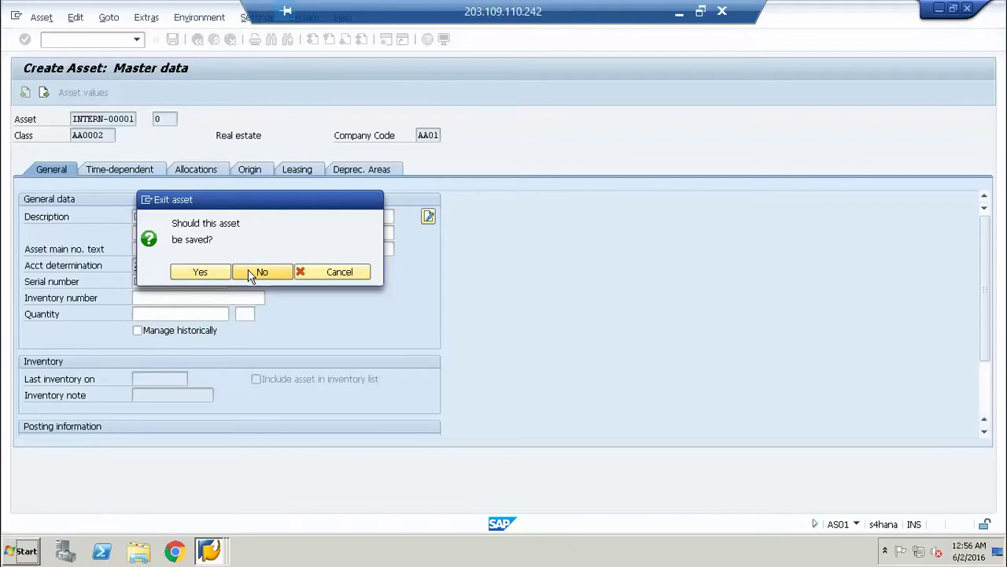
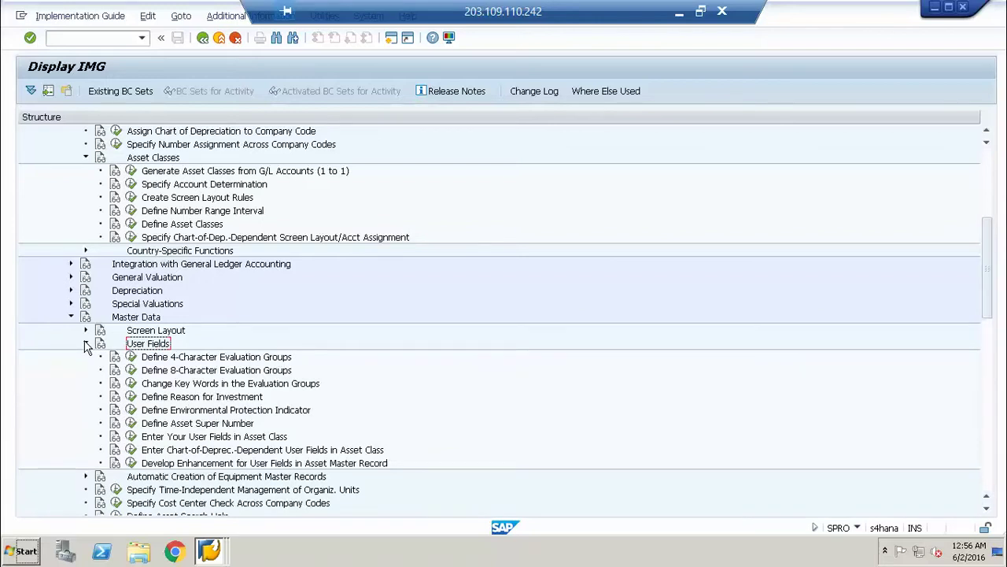
Open the Define 4-Character Evaluation Groups activity and add a new entry PROP for evaluation group number 1.
click(132, 358)
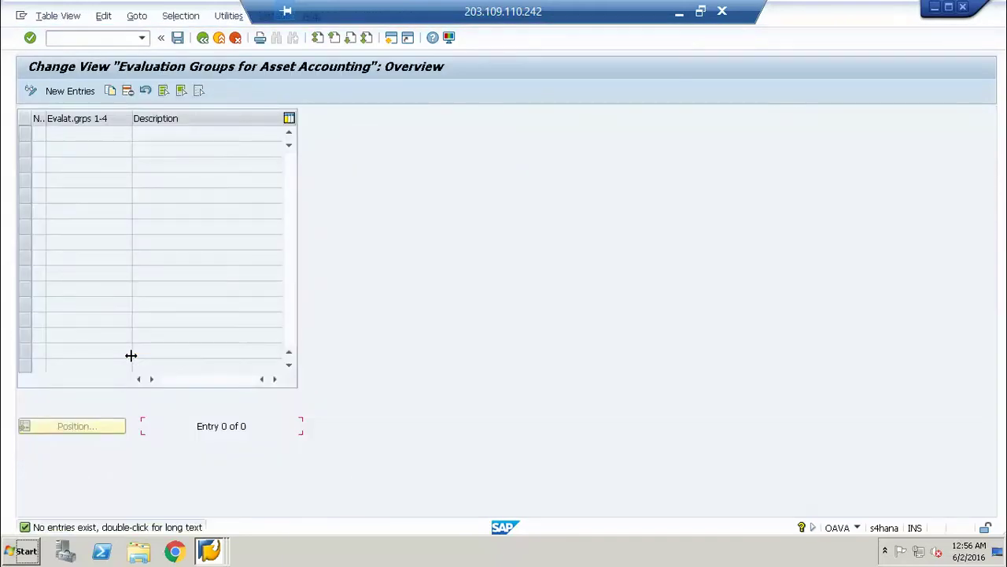
click(57, 91)
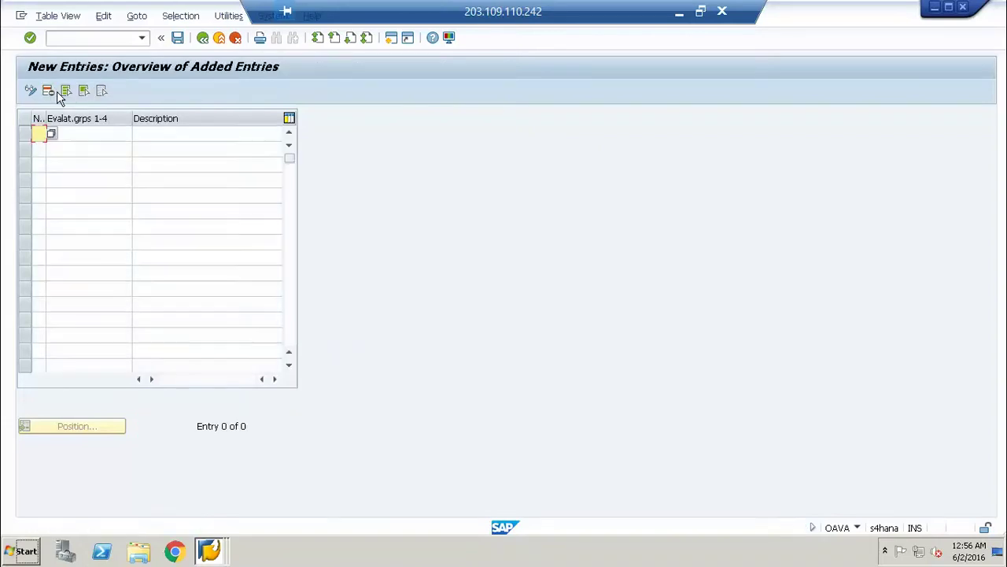
click(51, 134)
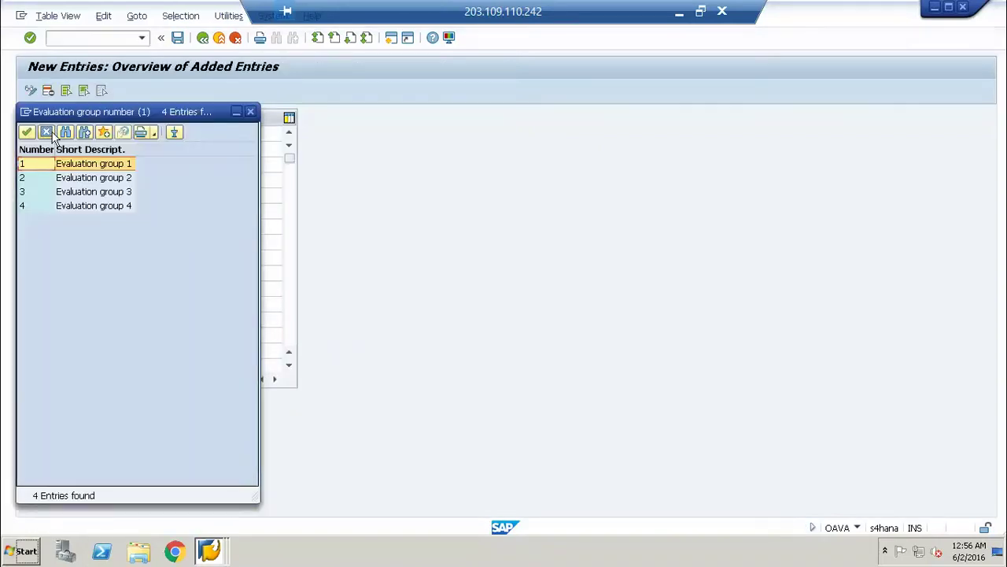
double_click(59, 161)
click(92, 136)
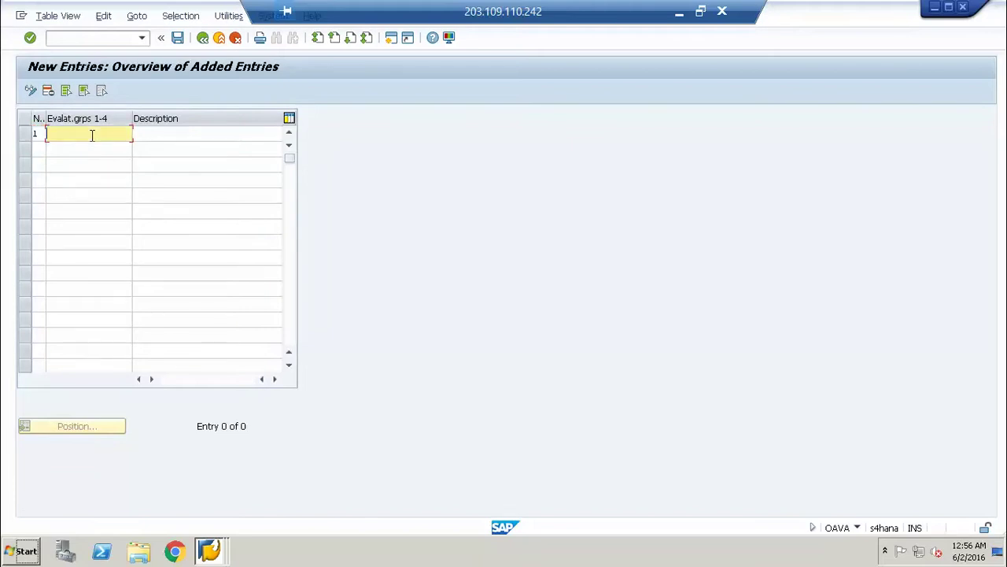
text(Prop)
key(Return)
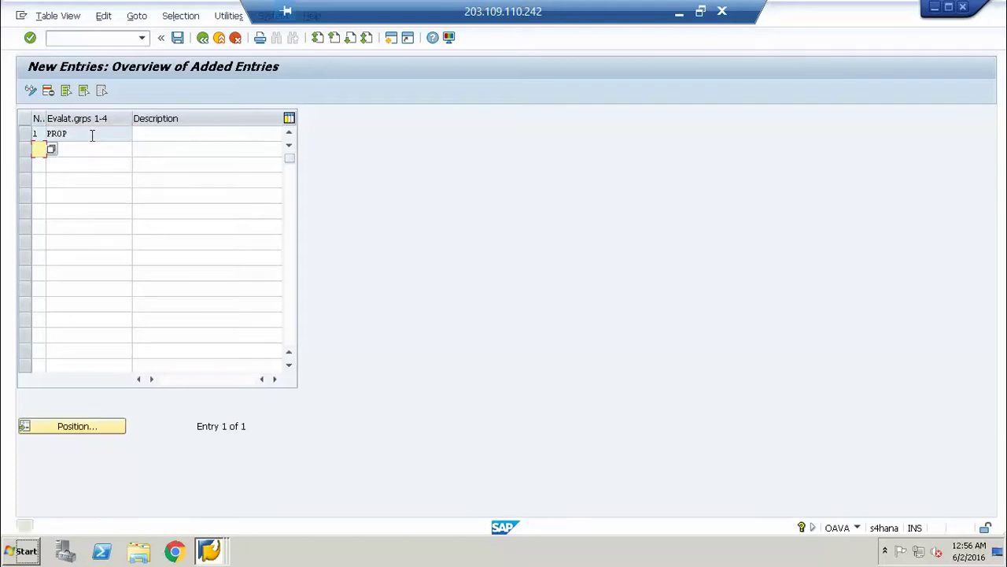
Enter Property Type as the description of evaluation group PROP.
click(155, 134)
text(Proppe)
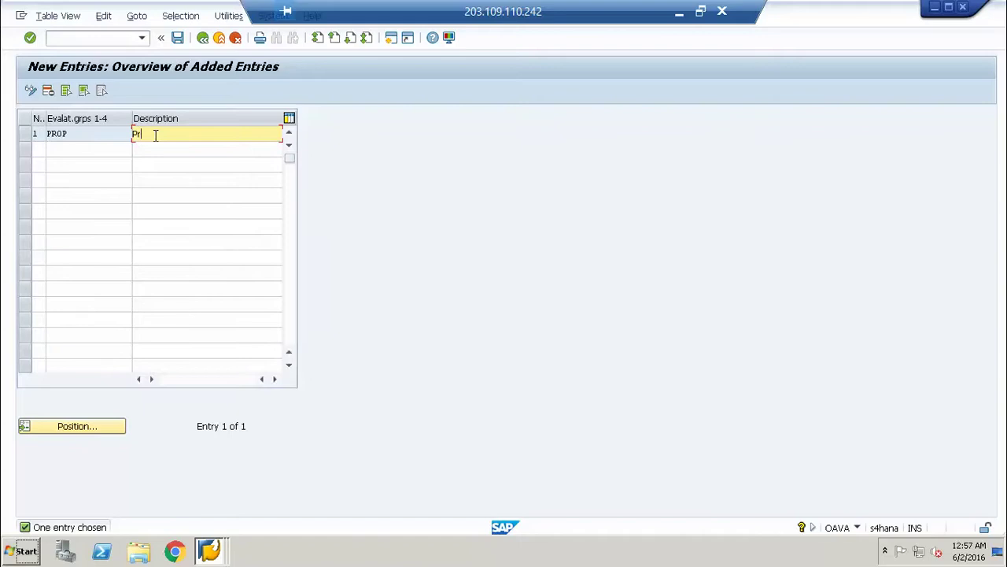
key(BackSpace)
key(BackSpace)
text(erty Type)
key(Return)
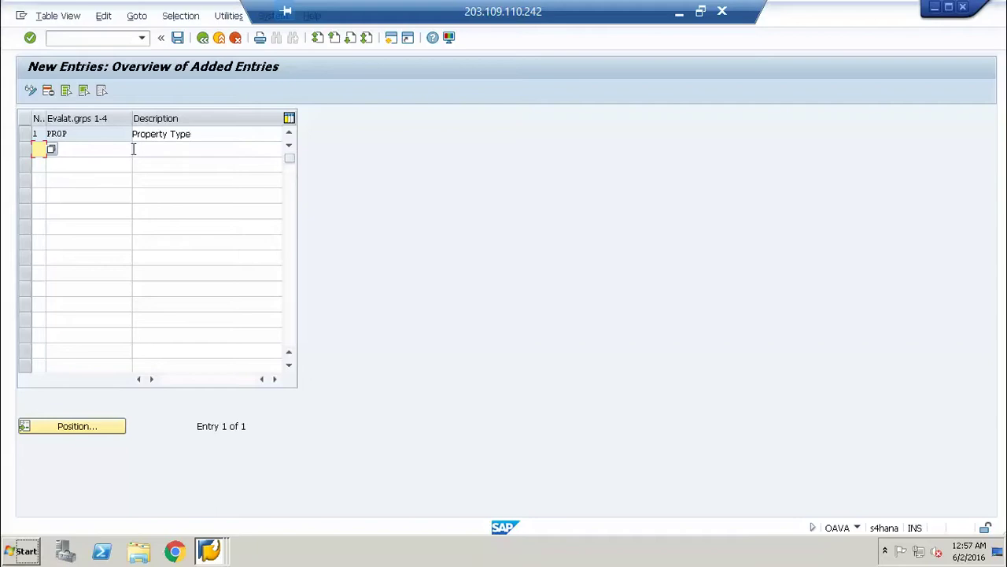
Add evaluation group TRO under number 2 with the description Tax Return Only.
click(130, 149)
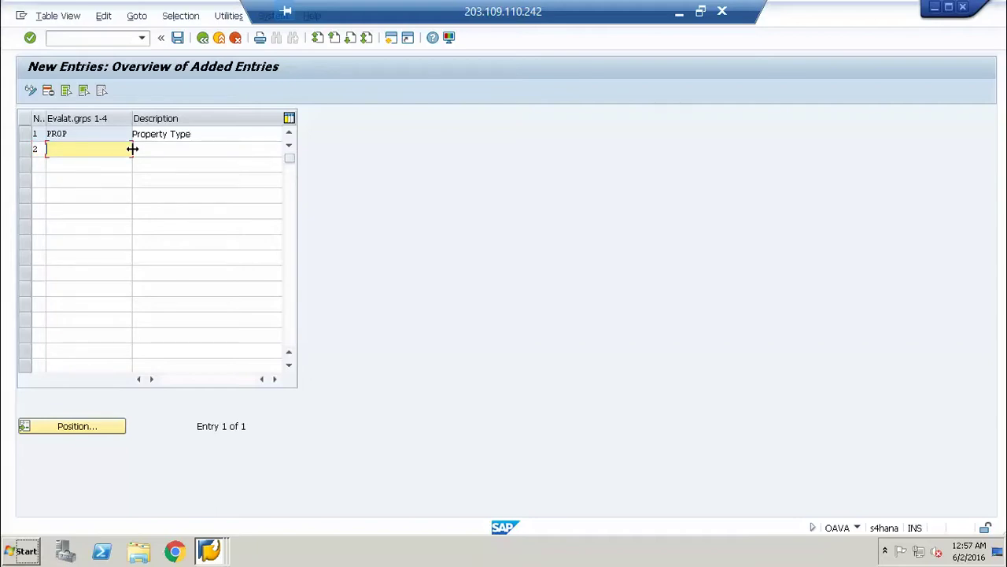
text(TR0)
key(Tab)
text(a)
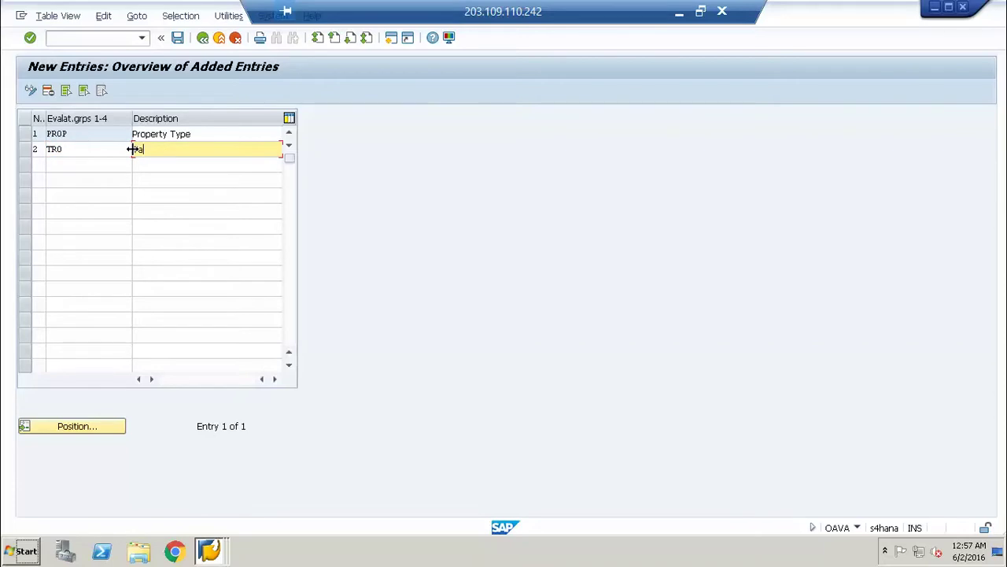
text(x Return Only)
key(Return)
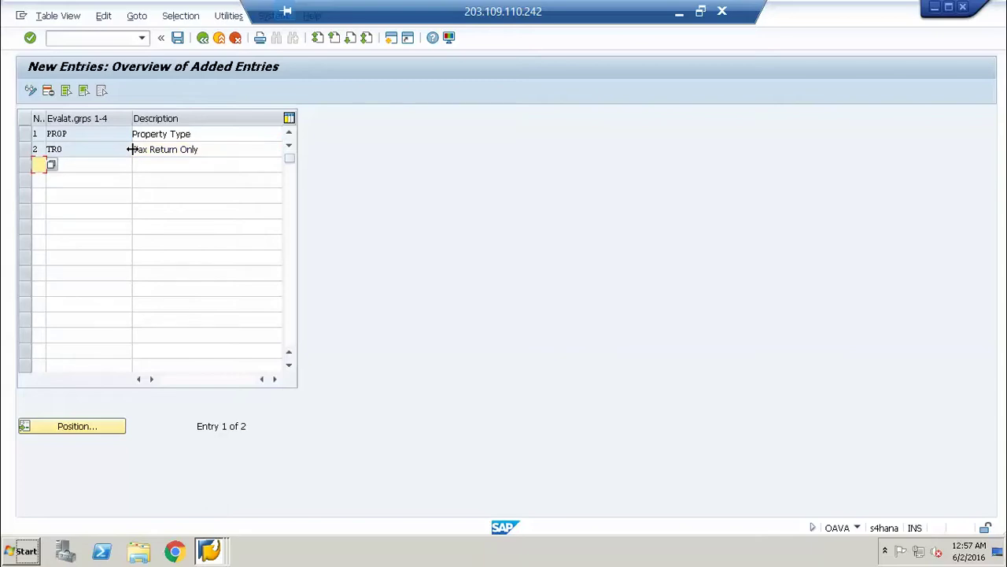
Add evaluation group ZTO under number 3 with the description Tax Only Assets.
text(3)
key(Caps_Lock)
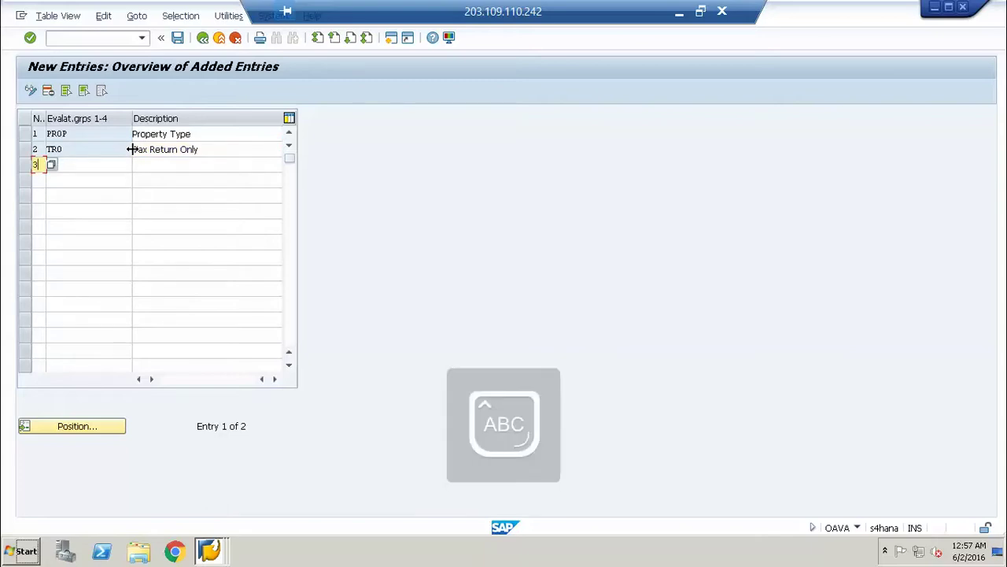
key(Caps_Lock)
key(Tab)
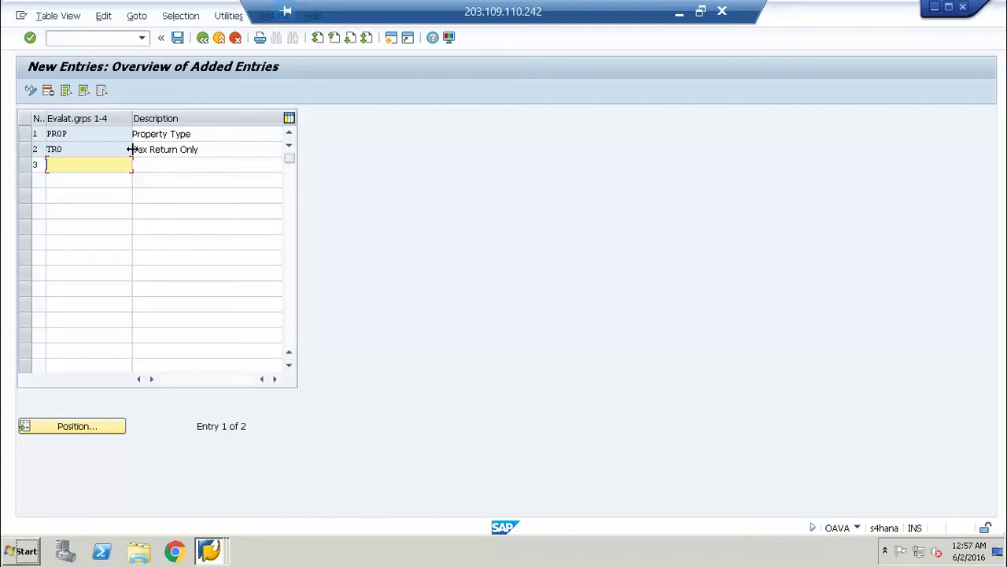
text(T)
key(BackSpace)
text(ZT0)
key(Tab)
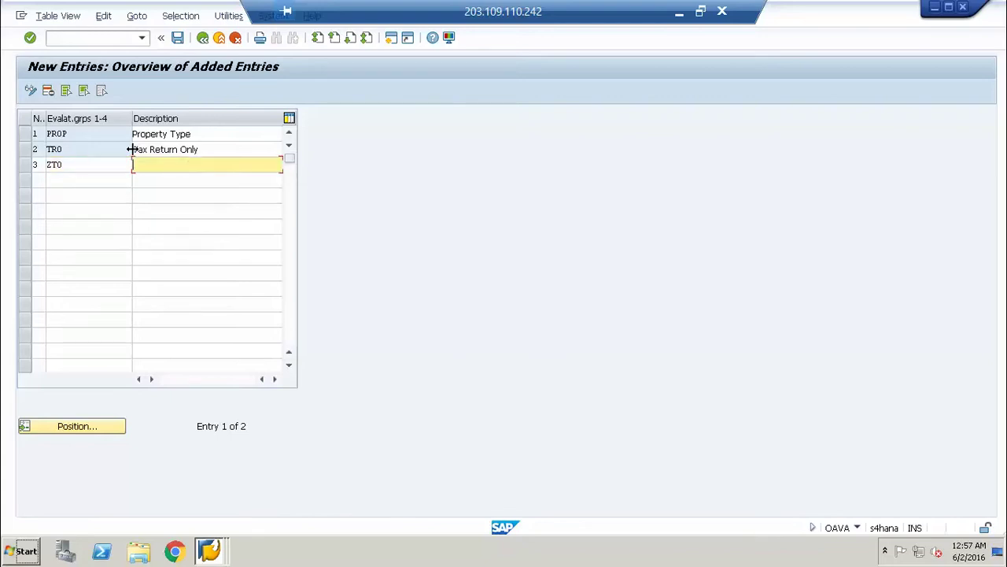
text(Tax Only Assets)
key(Return)
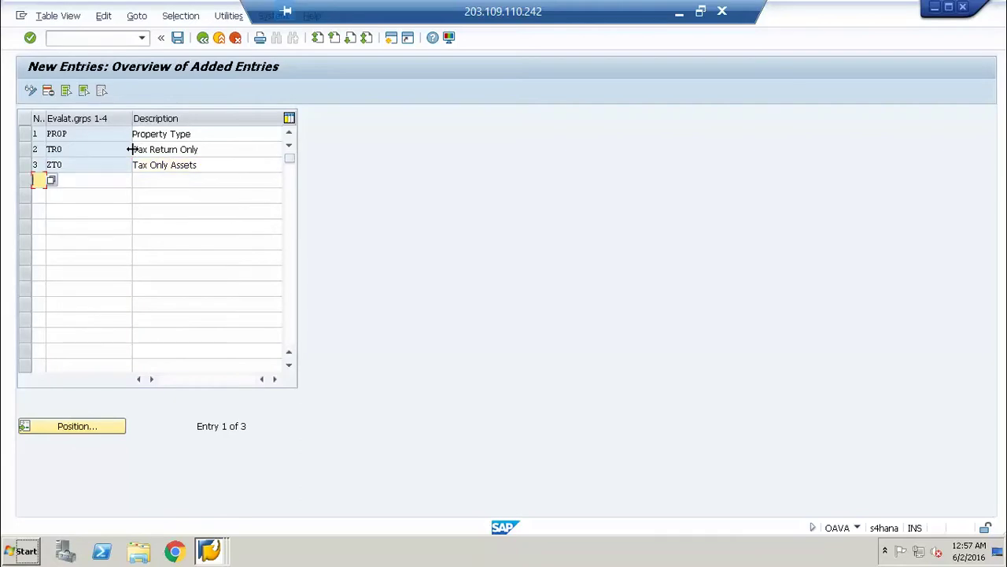
Save the new evaluation group entries to the proposed customizing request.
key(ctrl+s)
key(Return)
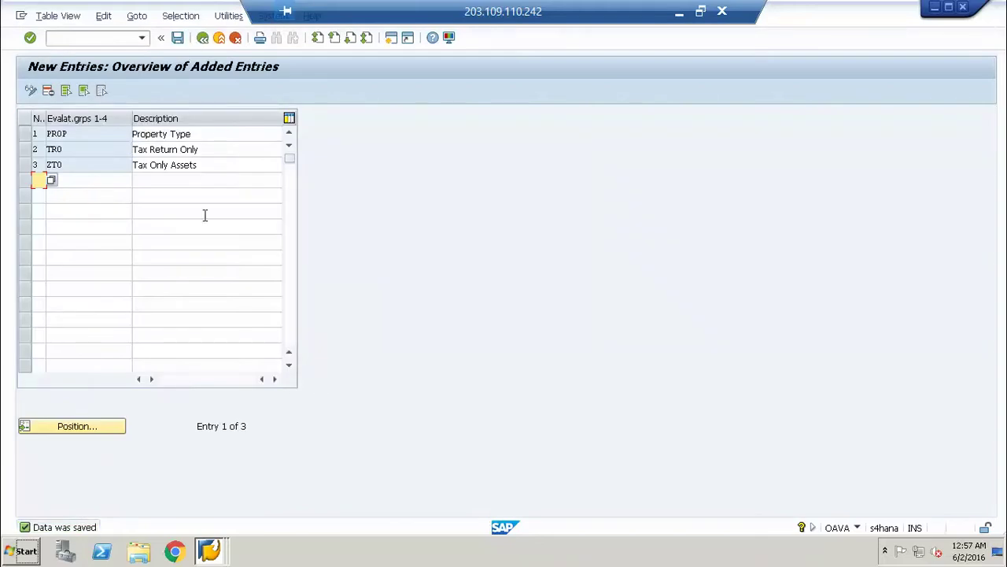
Switch to the SAP Easy Access session and start creating an asset with AS01 for class AA0002 in company code AA01.
click(215, 549)
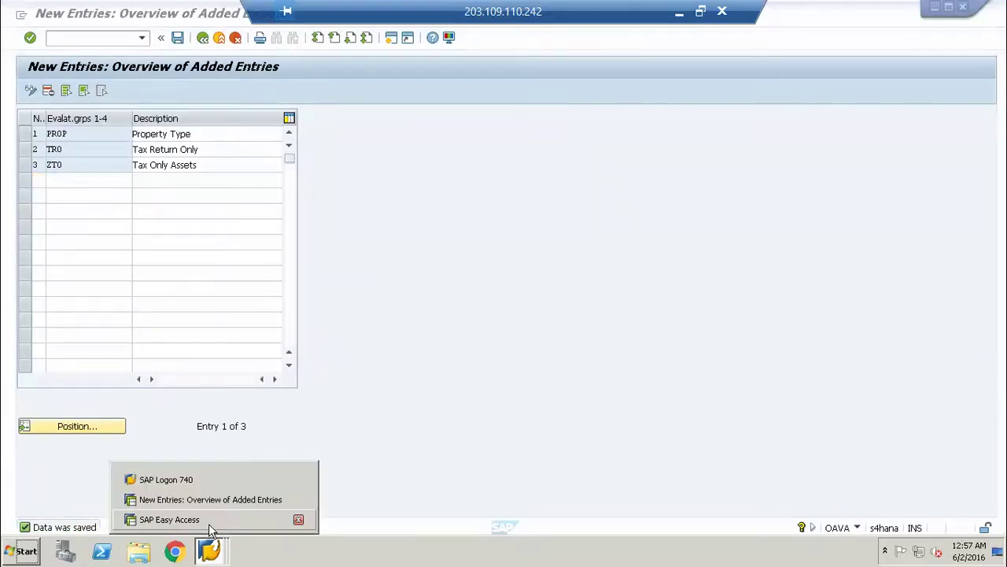
click(211, 527)
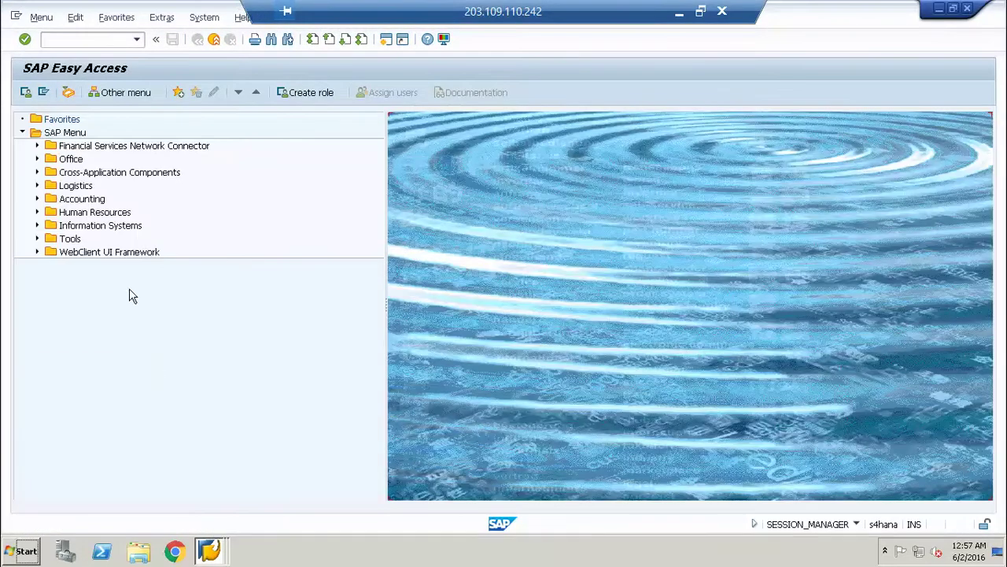
click(78, 39)
text(as01)
key(Return)
key(Return)
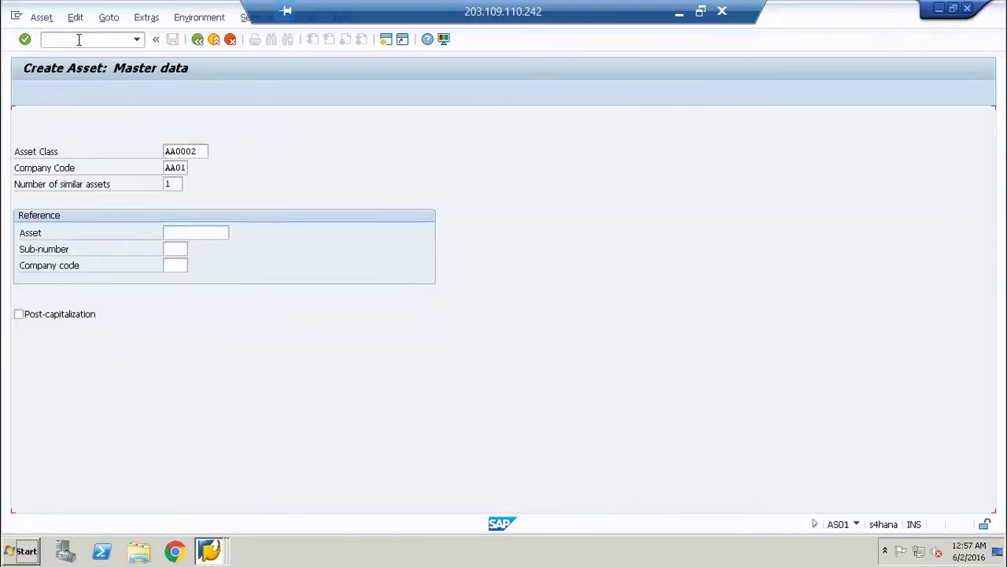
Enter bew as the description and gg as the serial number of the new asset.
text(bew)
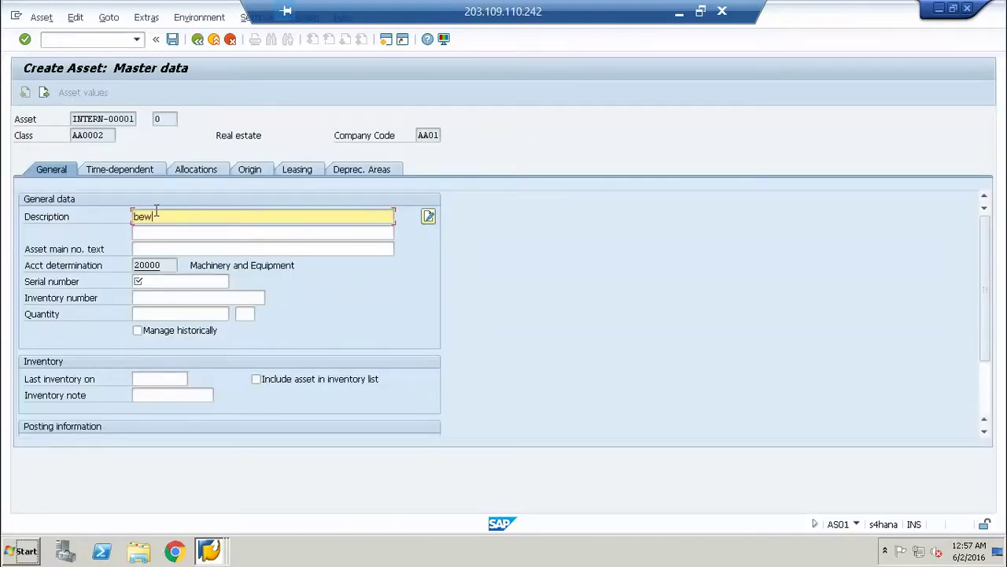
key(Return)
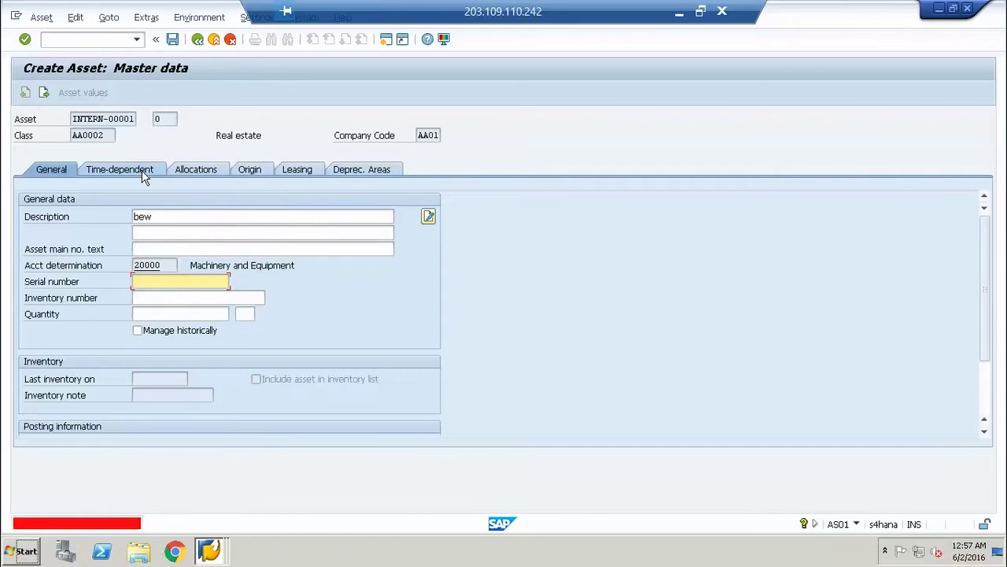
text(gg)
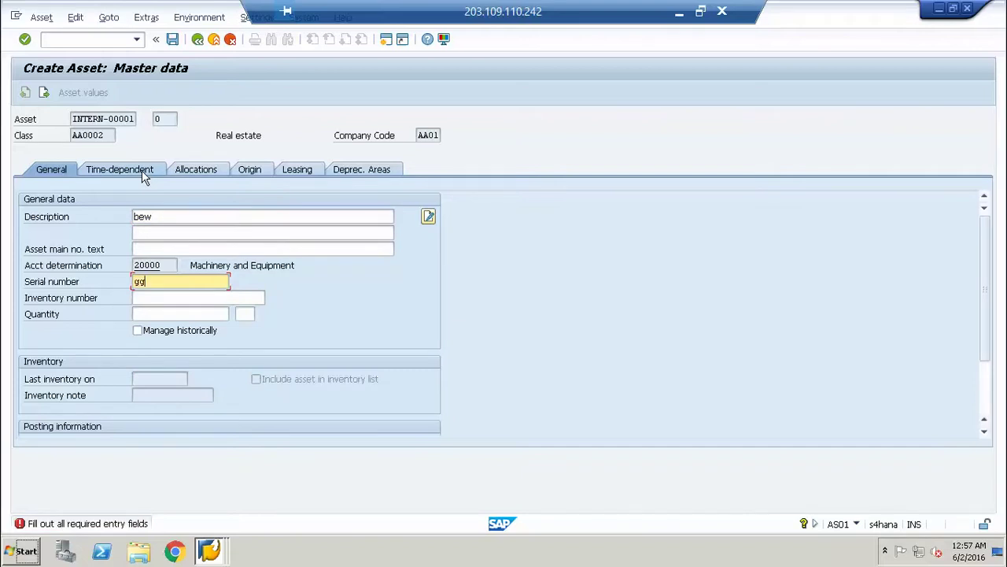
Set the asset's cost center to AA0001 in the time-dependent data and bring up its allocations data.
click(144, 174)
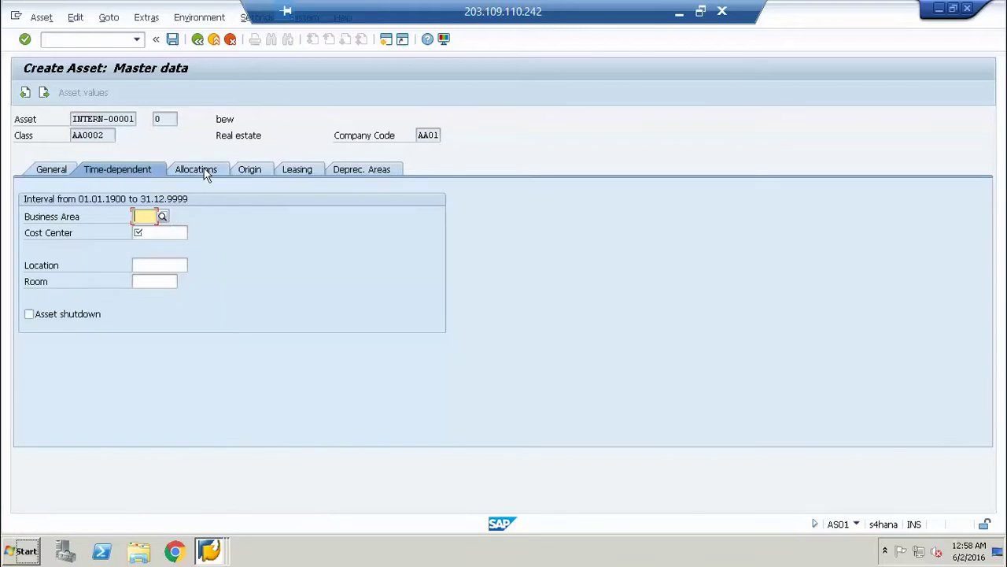
key(Return)
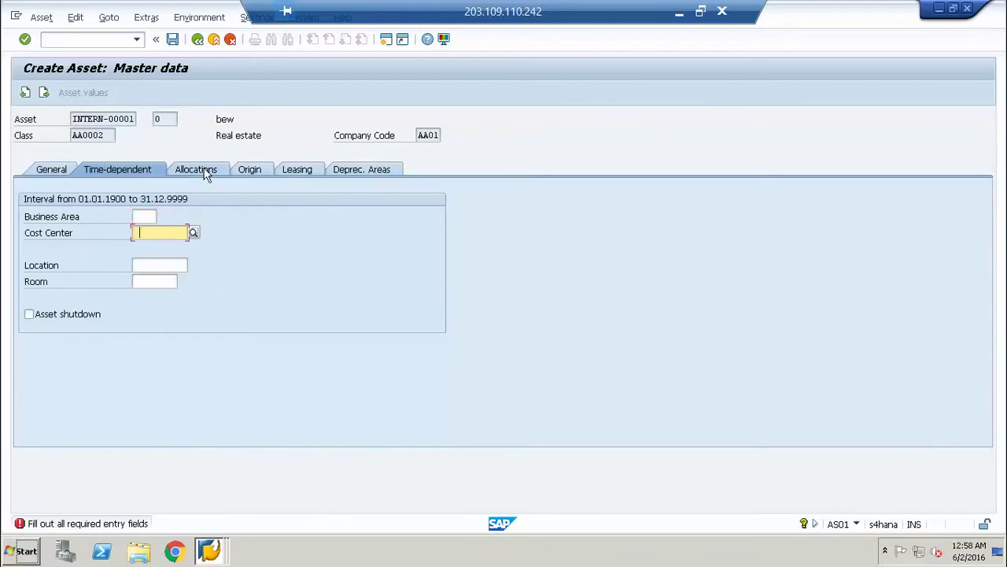
text(AA0)
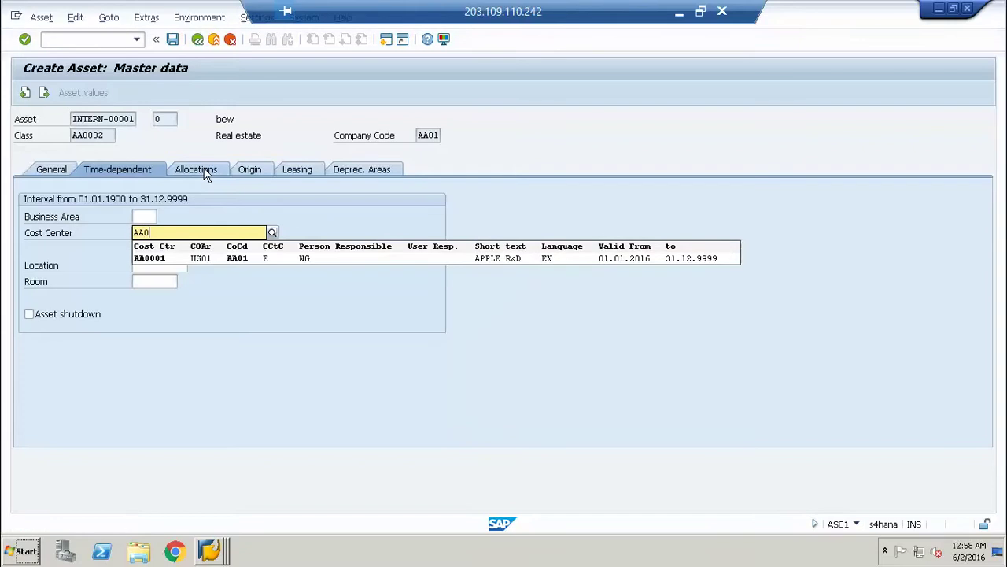
key(Down)
key(Return)
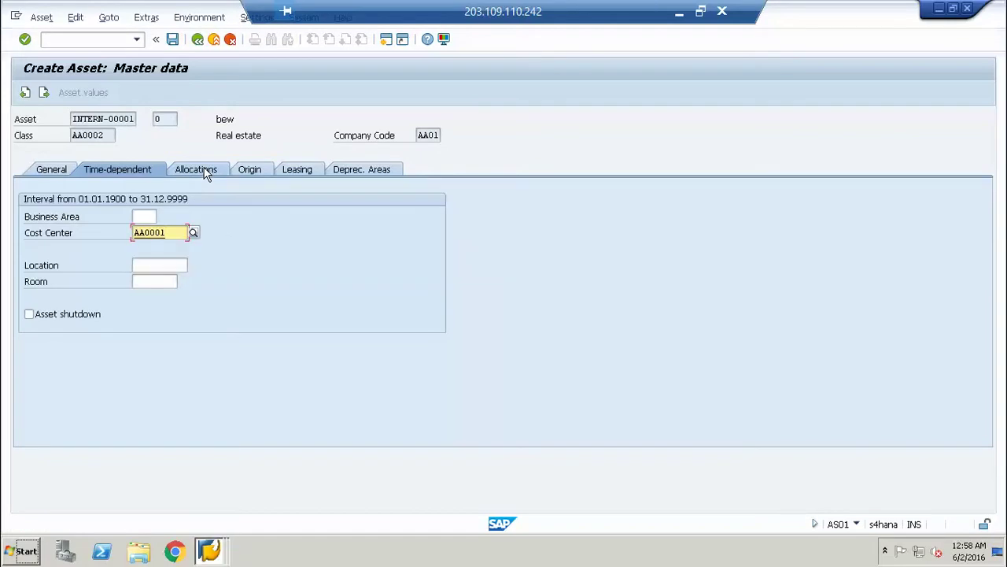
click(204, 173)
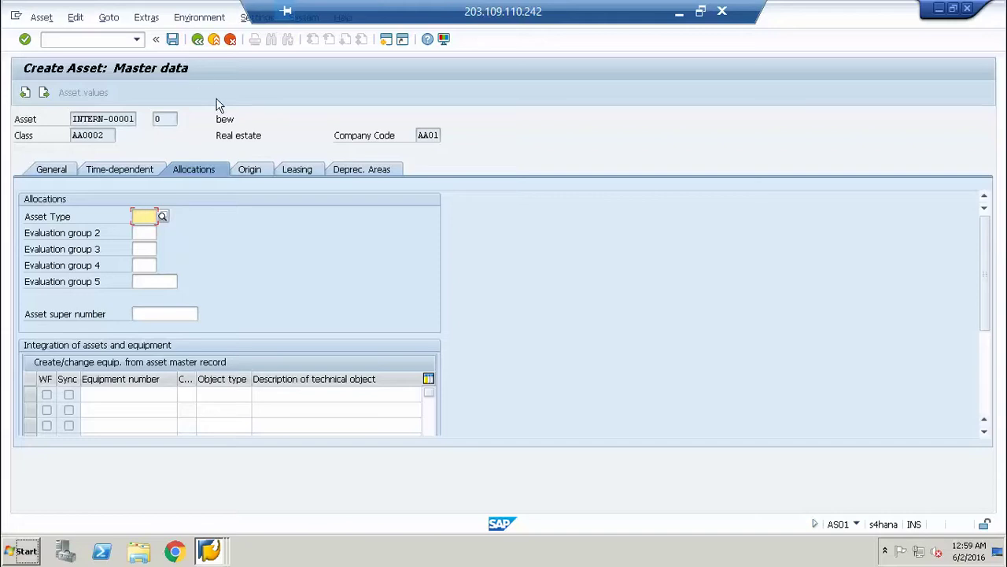
Return to the evaluation group entries, look up the possible evaluation group numbers, and go back to the implementation guide.
key(alt+Tab)
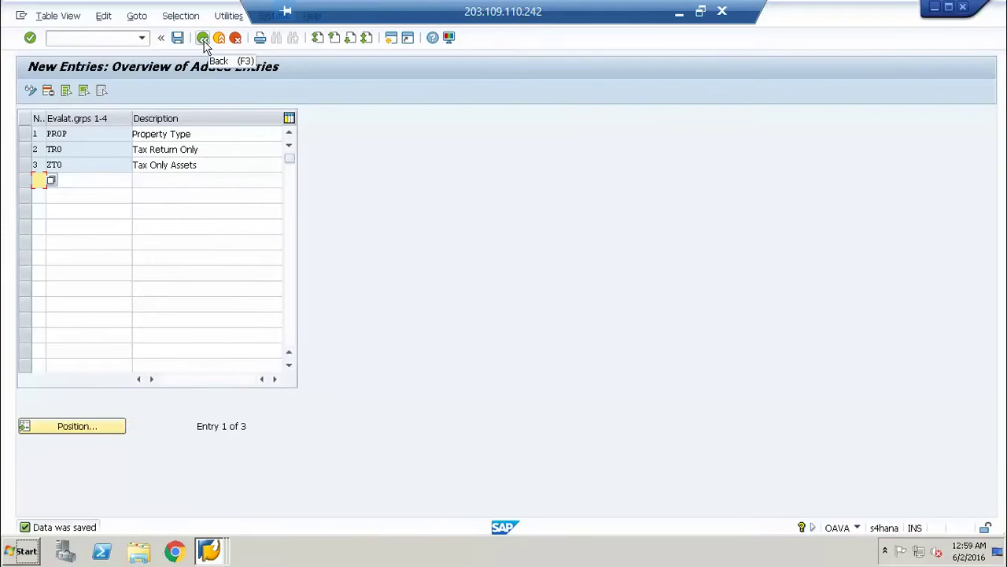
click(41, 149)
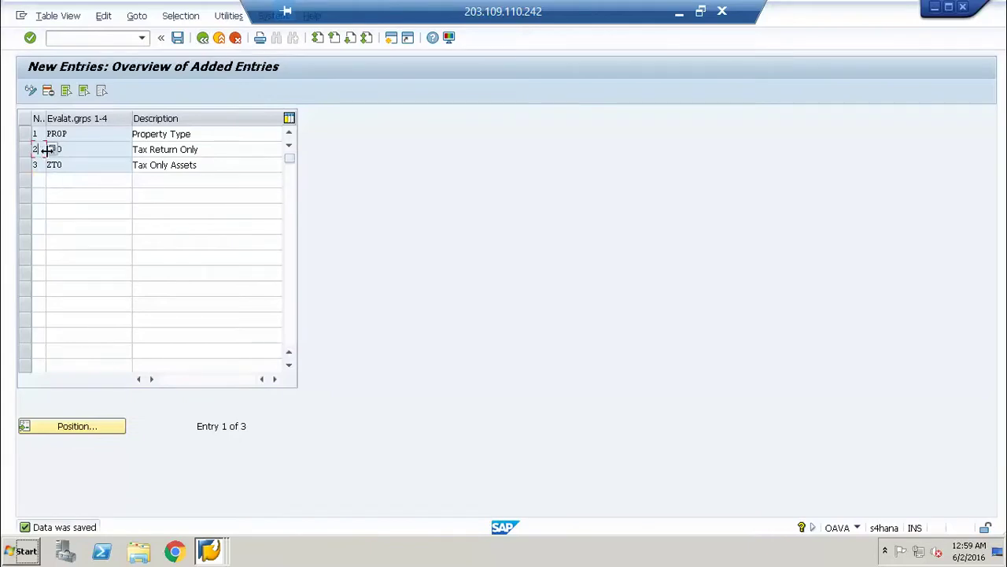
key(F4)
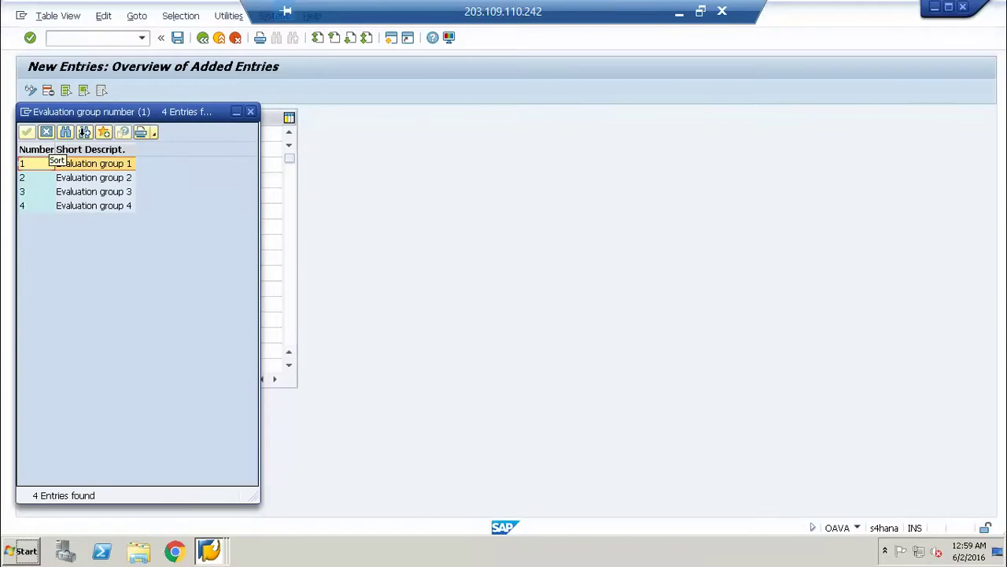
click(251, 112)
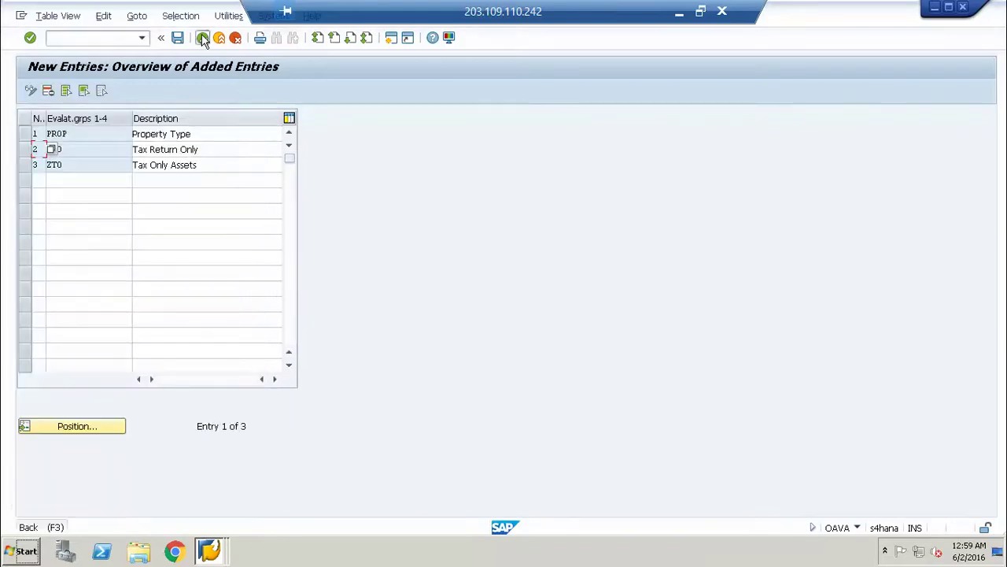
click(203, 38)
click(202, 38)
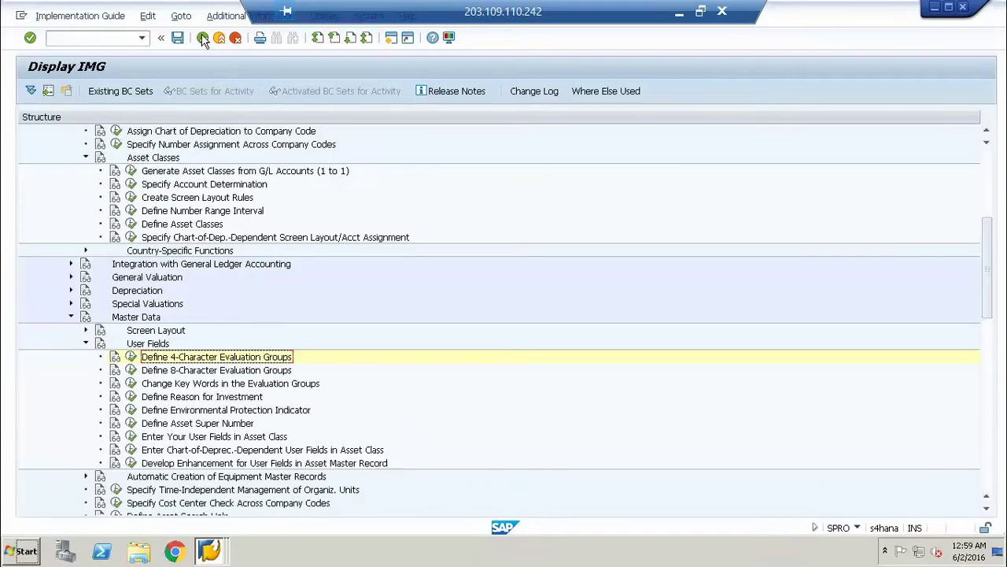
Discard the unsaved asset and start creating another one with AS01 for class AA0002 in company code AA01.
click(203, 38)
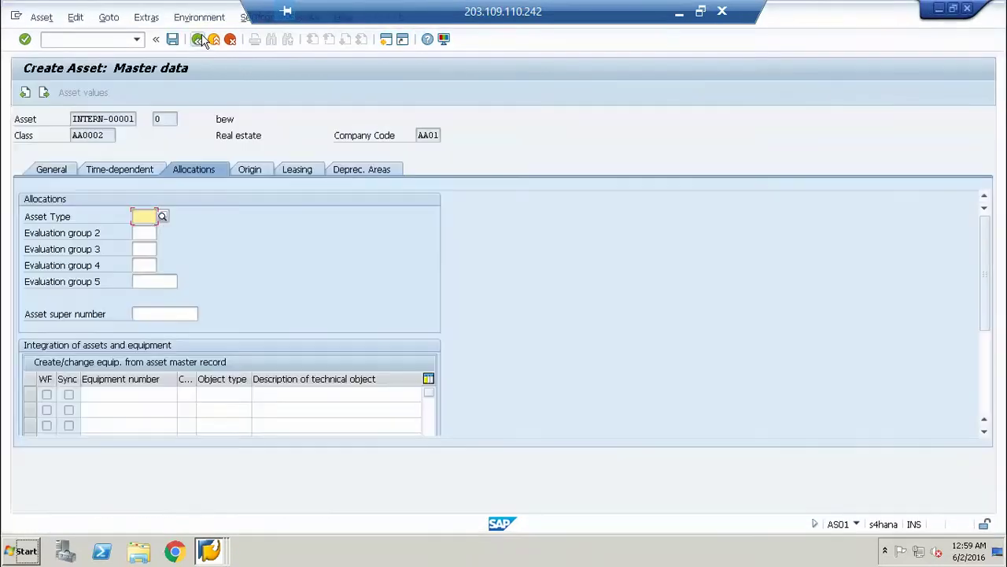
click(215, 40)
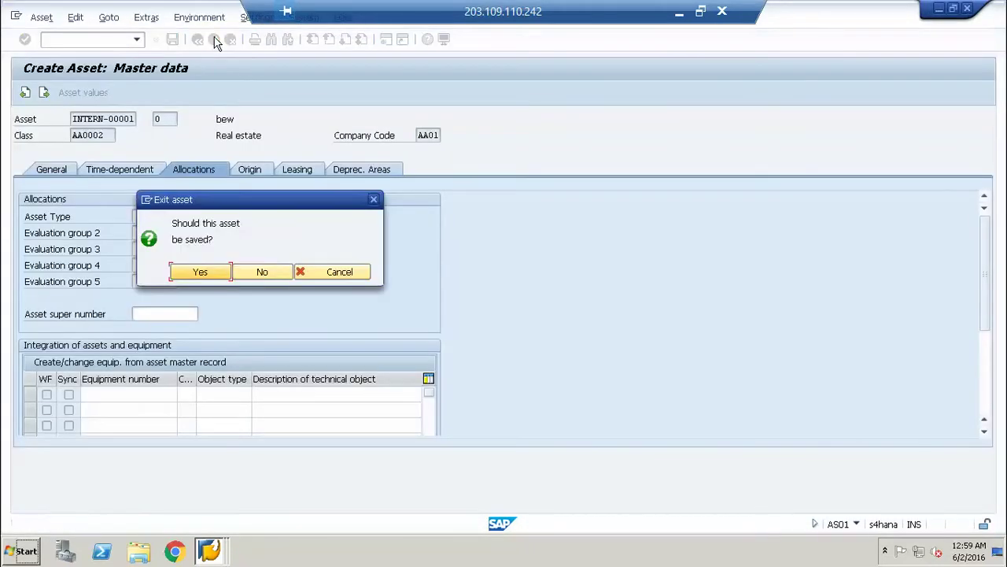
click(254, 273)
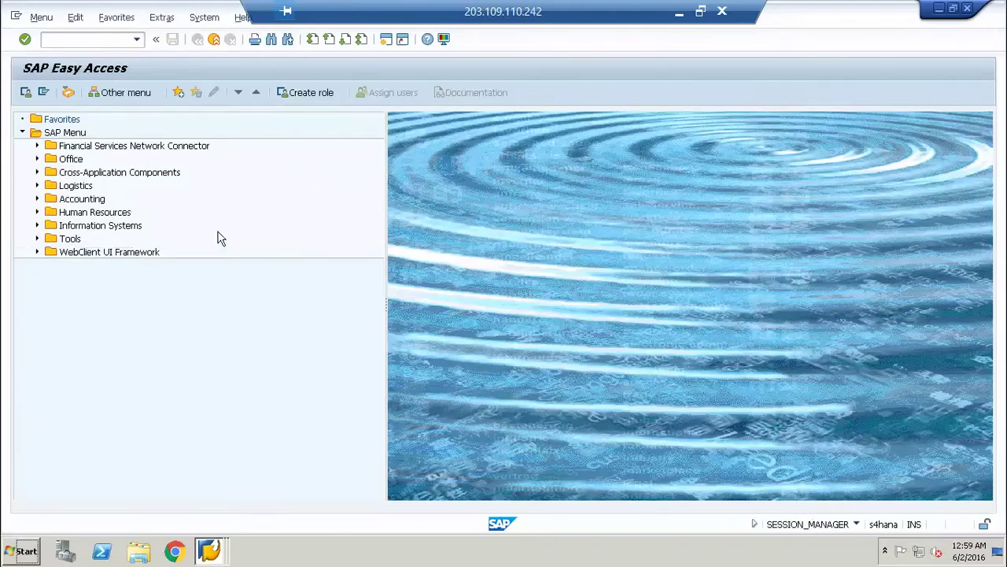
click(87, 37)
text(as01)
key(Return)
key(Return)
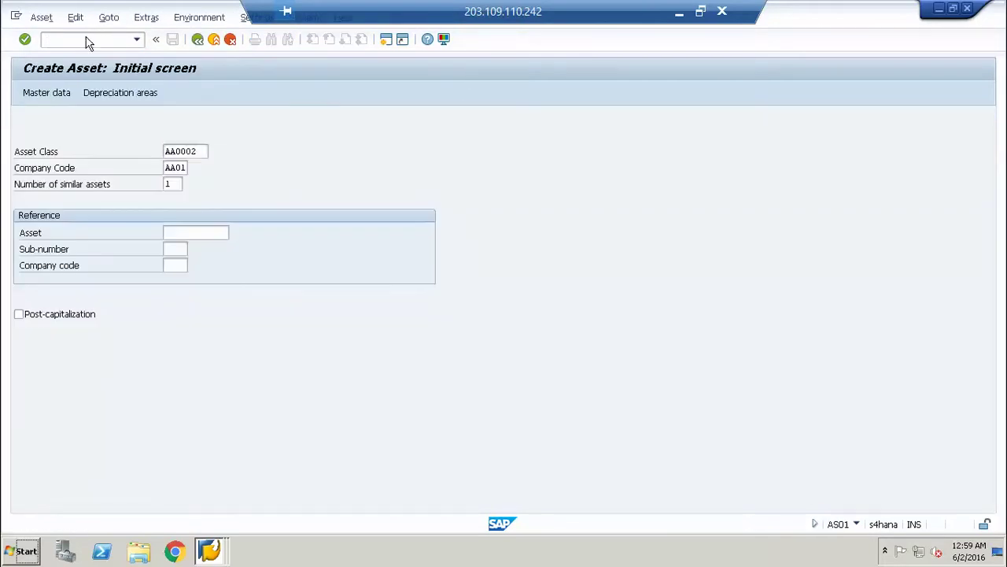
Enter new as the asset's description and nnn as its serial number, and bring up the allocations data.
text(new)
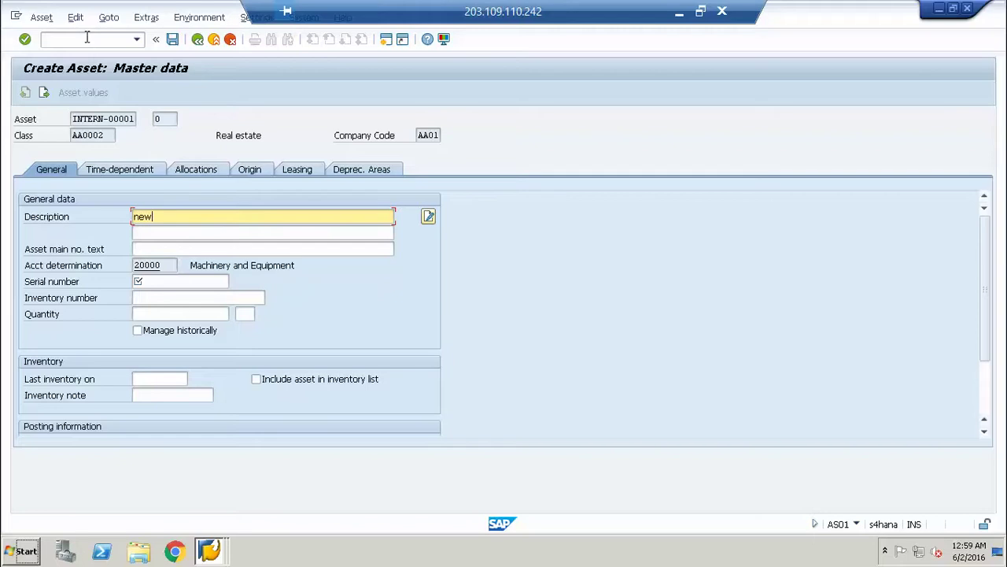
key(Return)
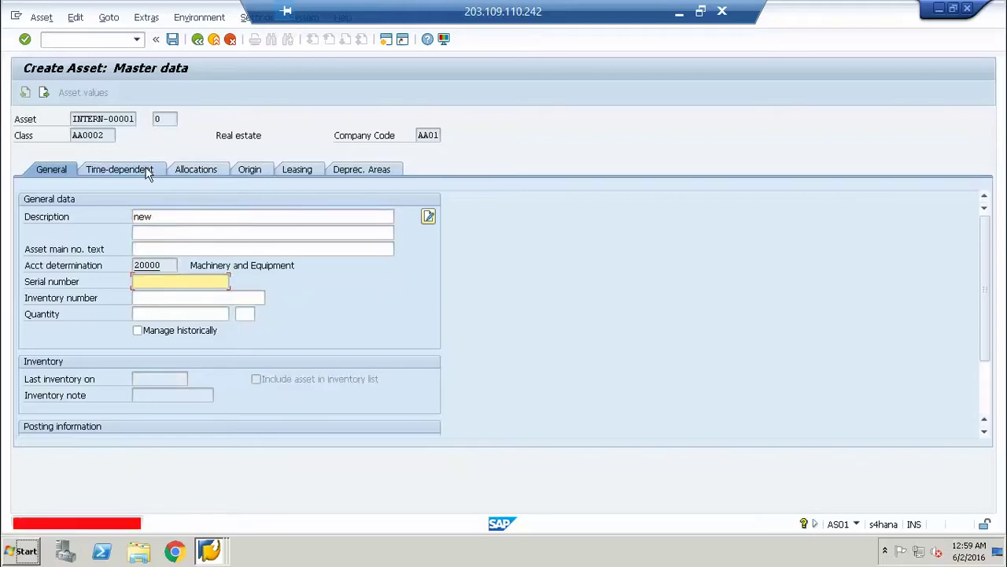
text(nnn)
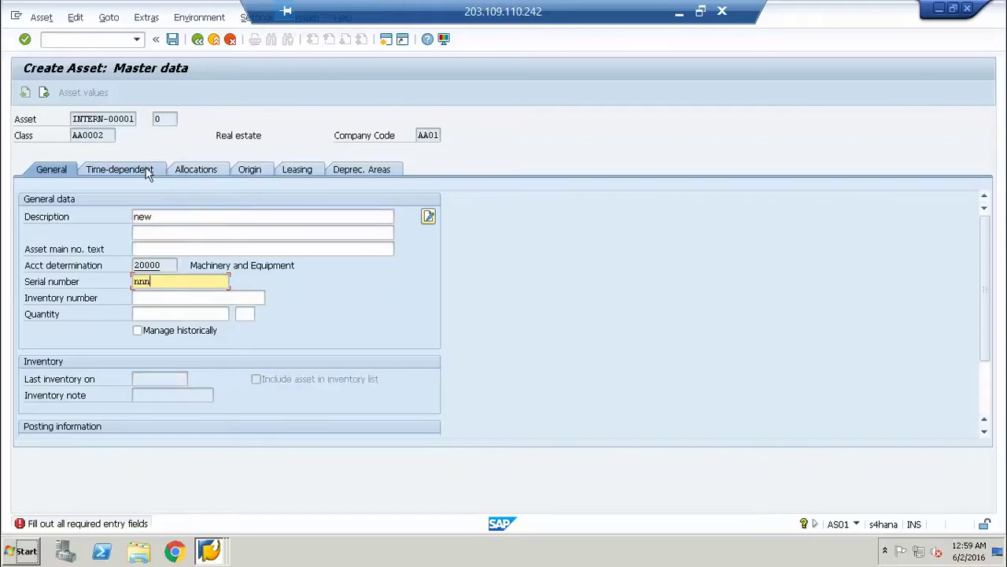
click(211, 173)
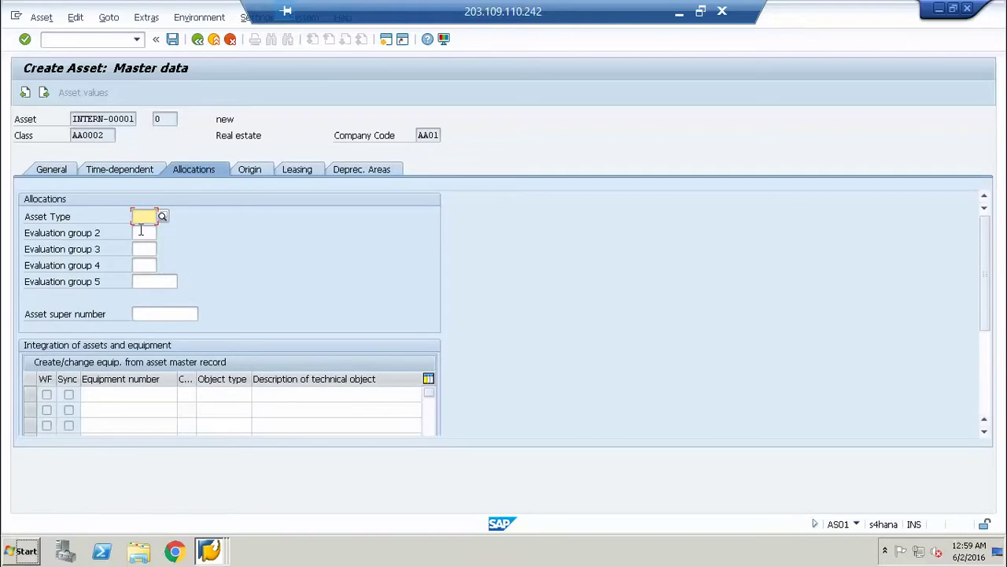
Look up the possible values for Asset Type in the asset's allocations data and close the value list.
click(140, 229)
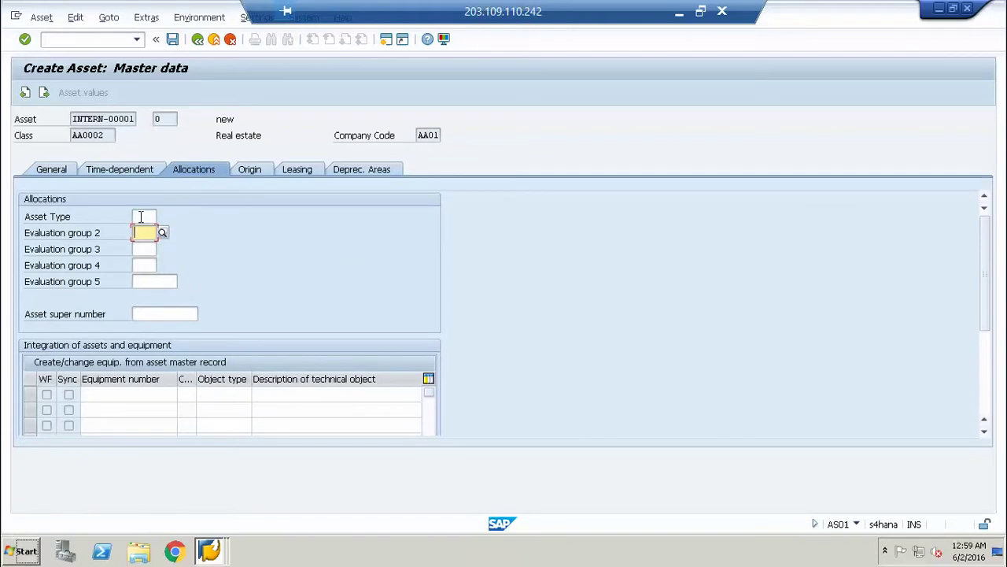
click(141, 217)
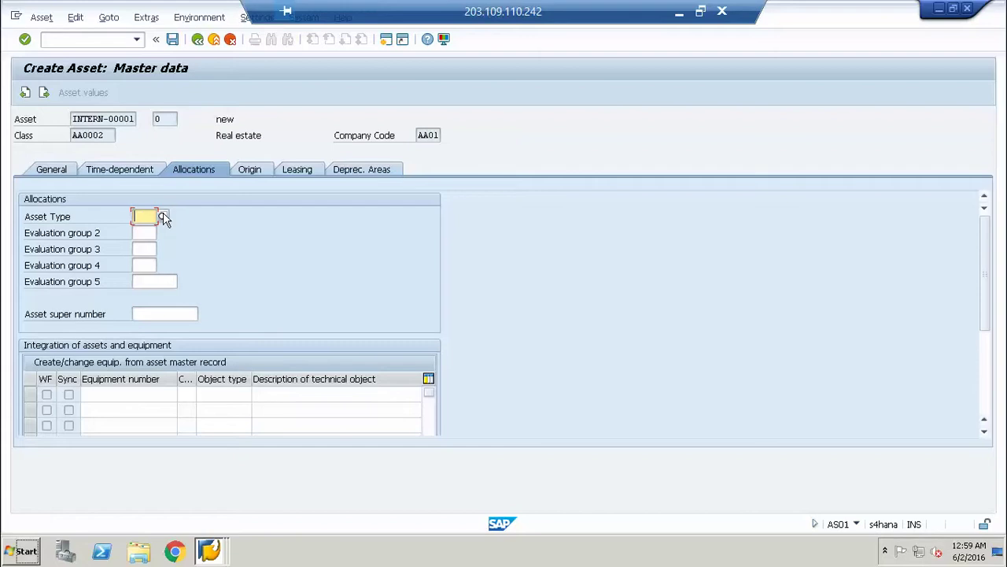
click(163, 214)
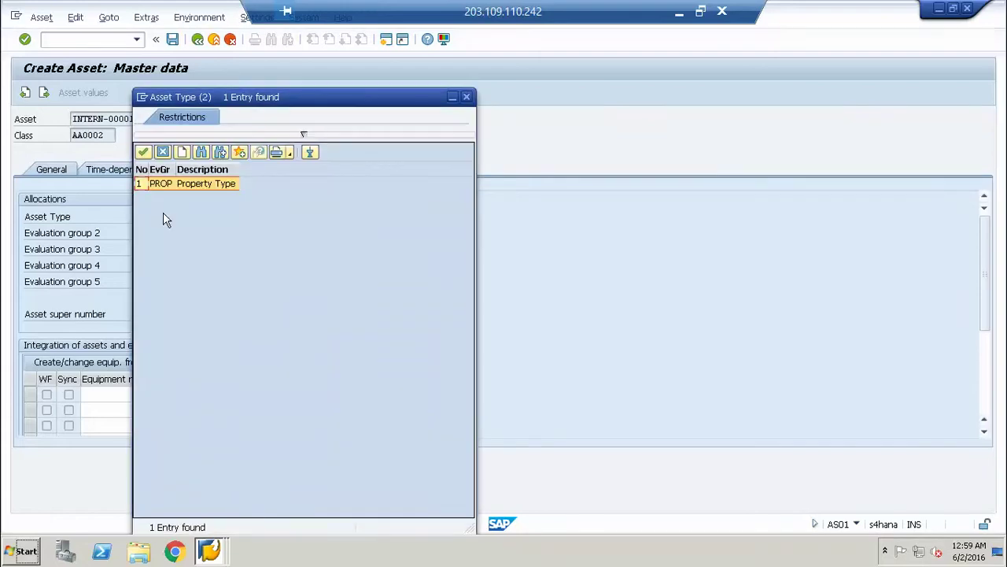
click(164, 154)
Reopen Define 4-Character Evaluation Groups in the implementation guide, delete the TRO and ZTO entries, and save to the proposed customizing request.
key(alt+Tab)
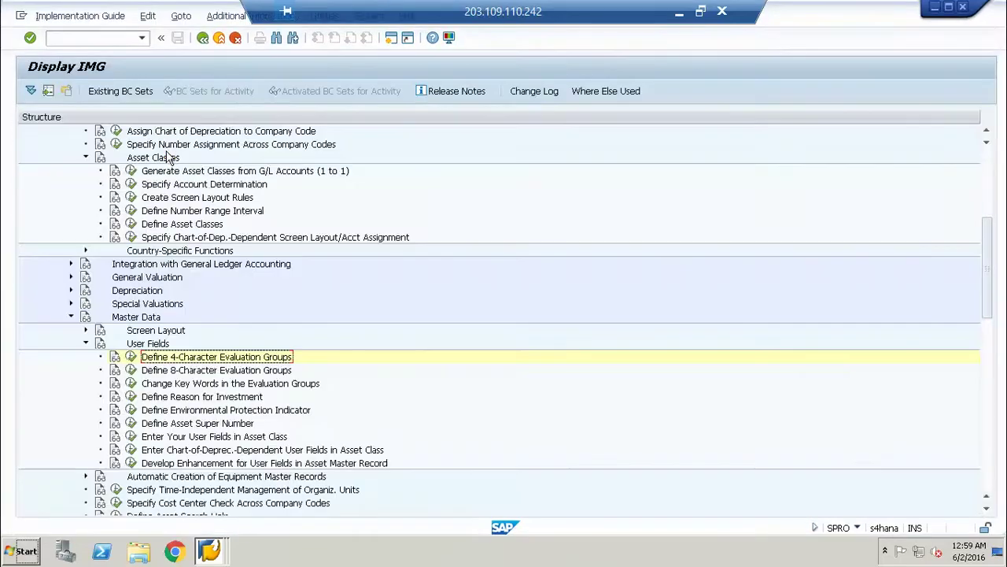
click(132, 358)
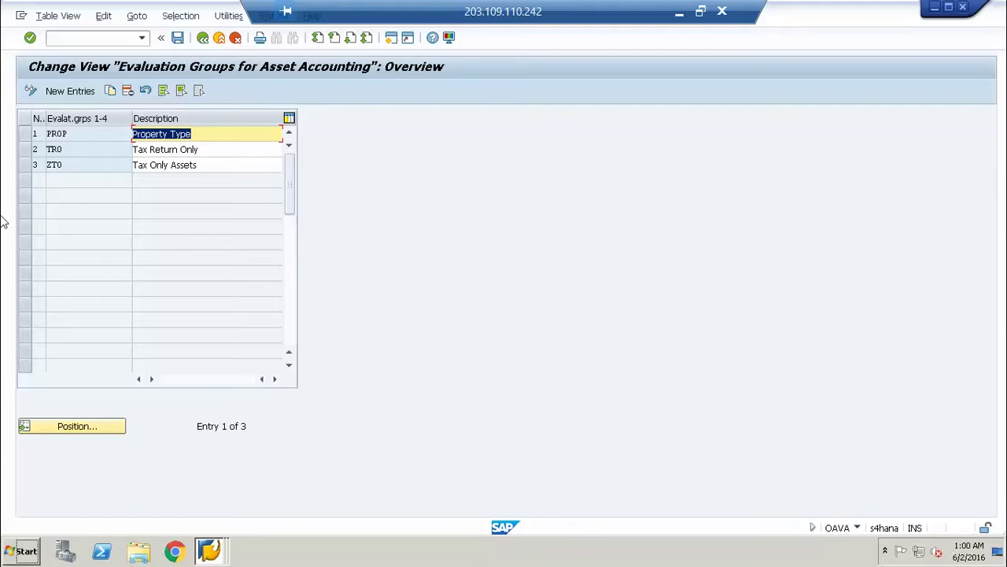
click(25, 170)
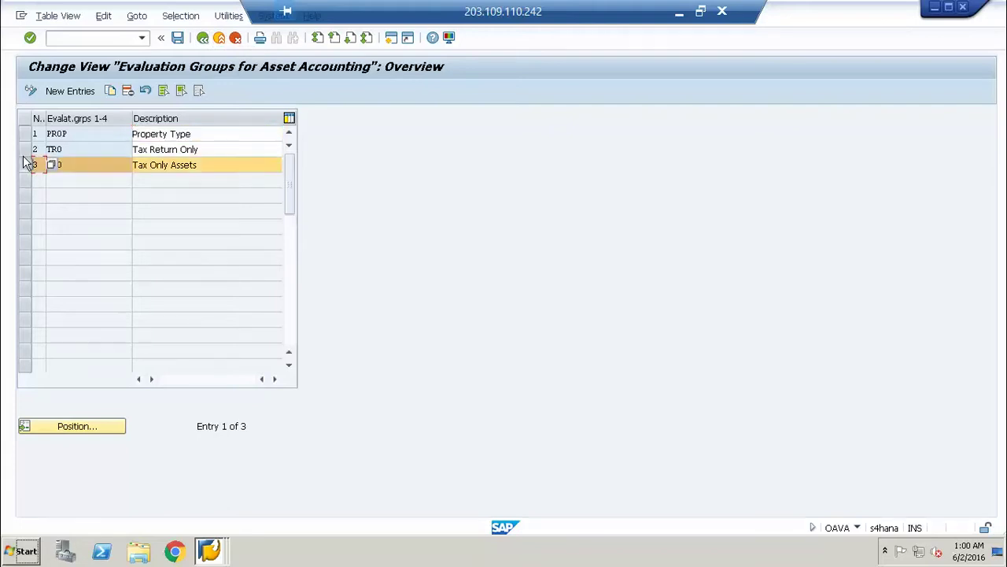
click(25, 150)
click(127, 91)
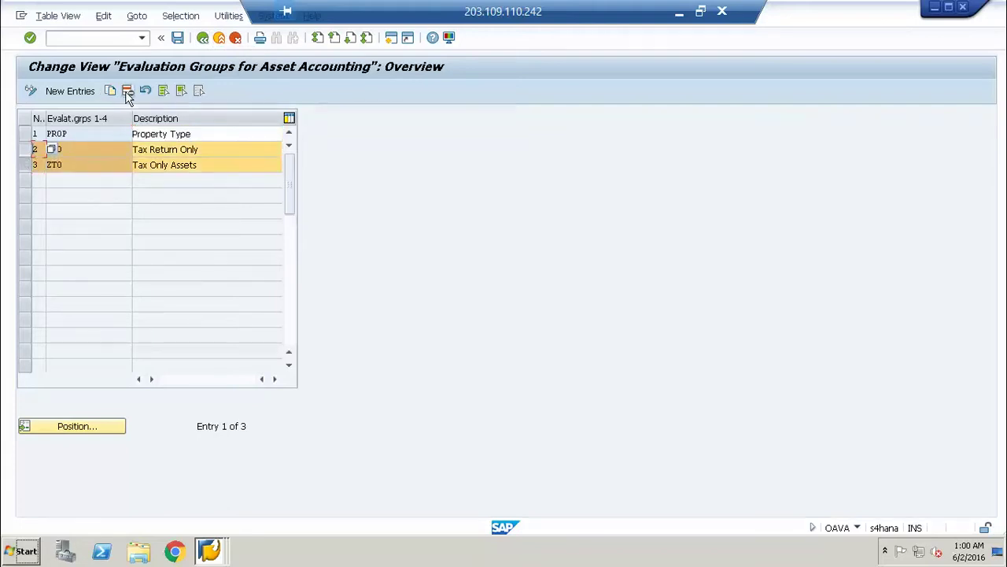
click(178, 38)
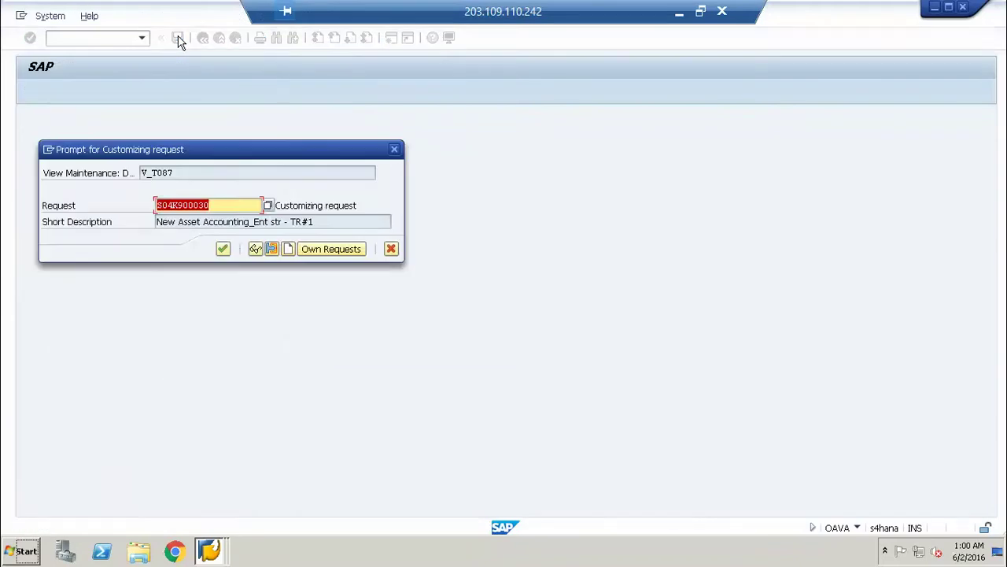
key(Return)
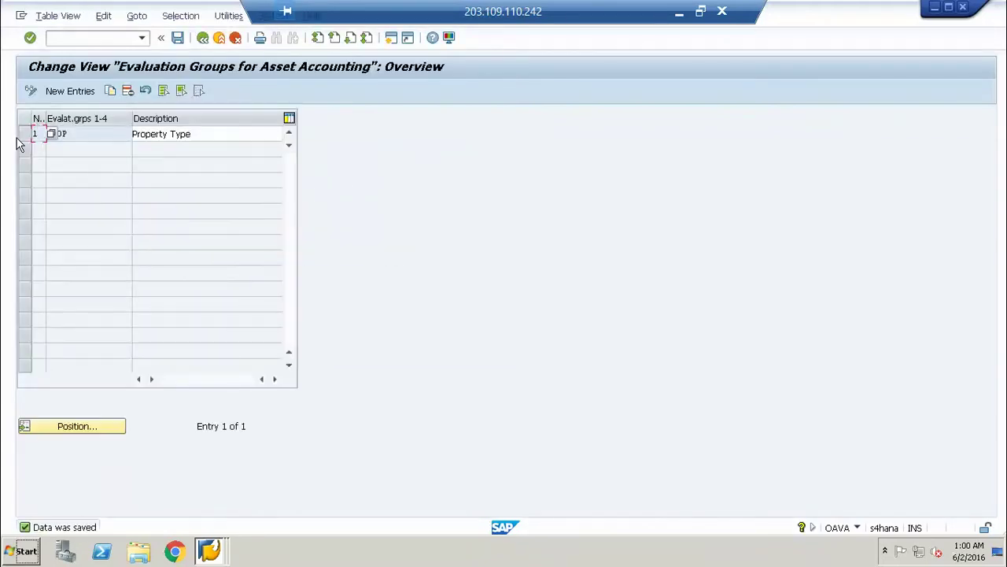
Delete the Property Type entry from the 4-character evaluation groups.
click(24, 136)
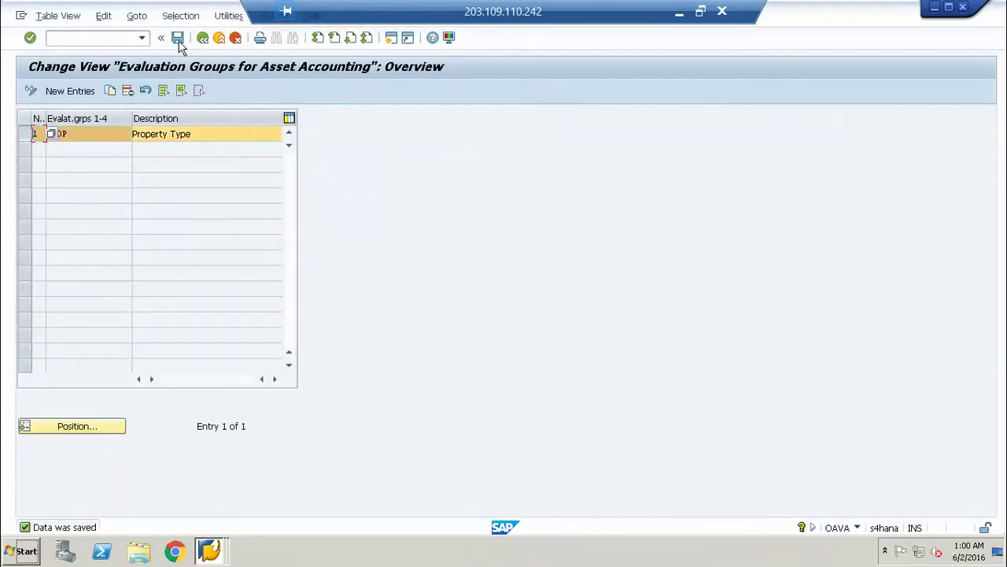
click(179, 41)
click(127, 92)
key(Return)
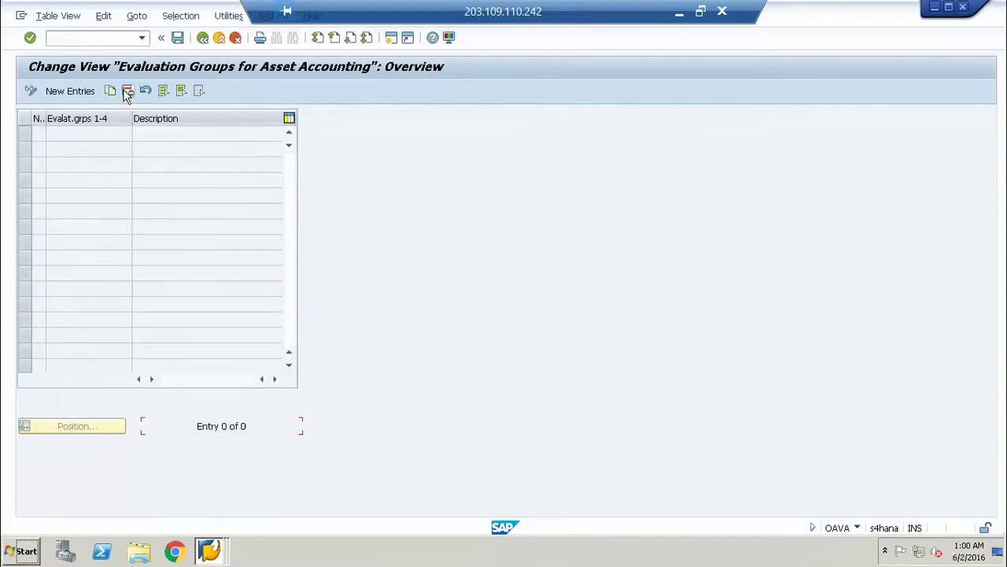
Add a new entry for evaluation group number 1 with value ZTO and description Tax only assets.
click(92, 94)
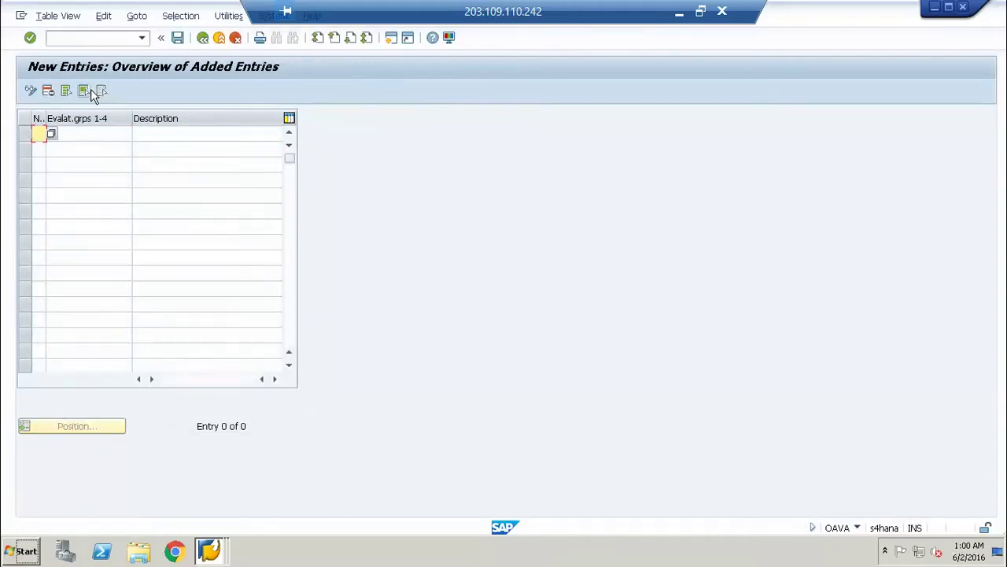
key(F4)
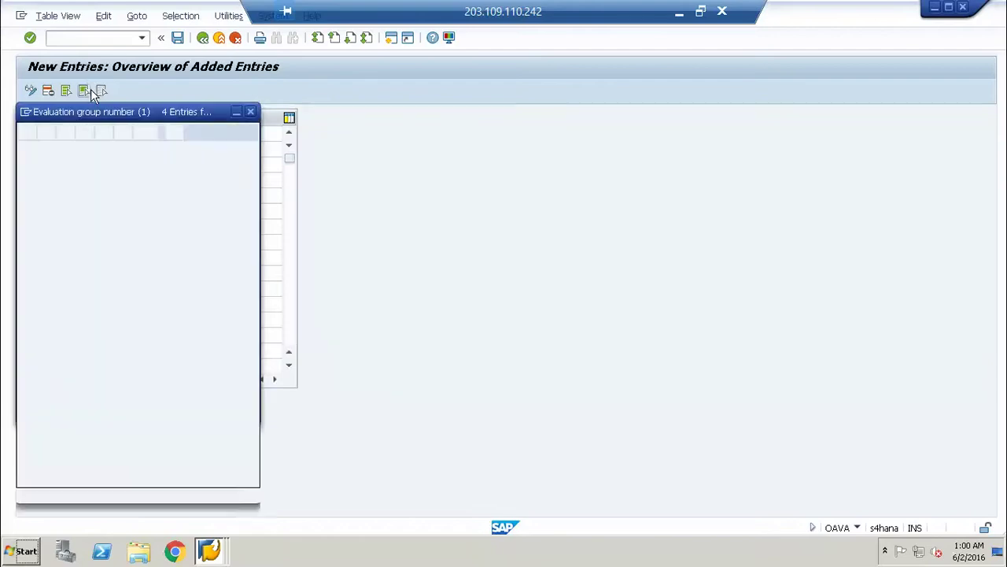
double_click(82, 163)
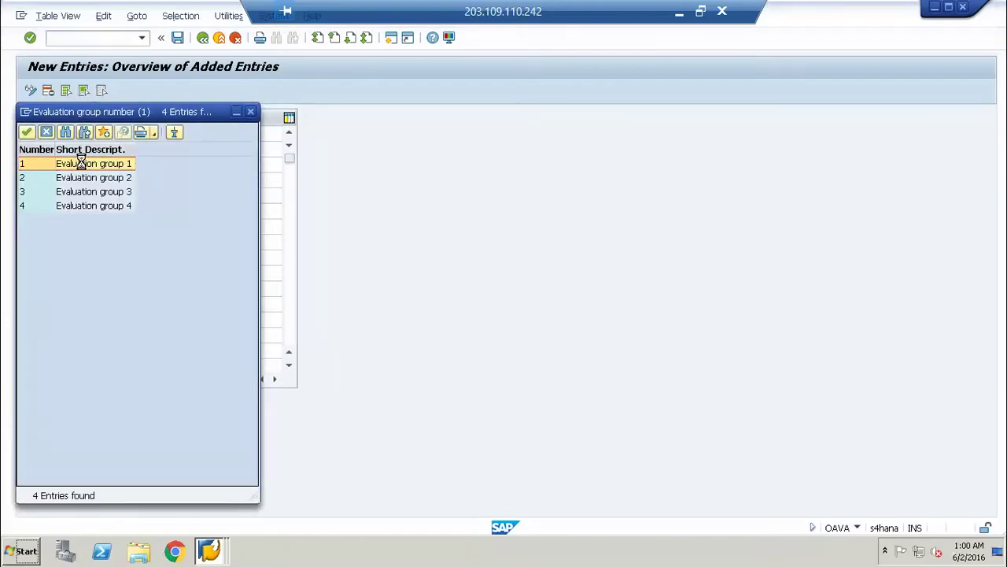
click(78, 134)
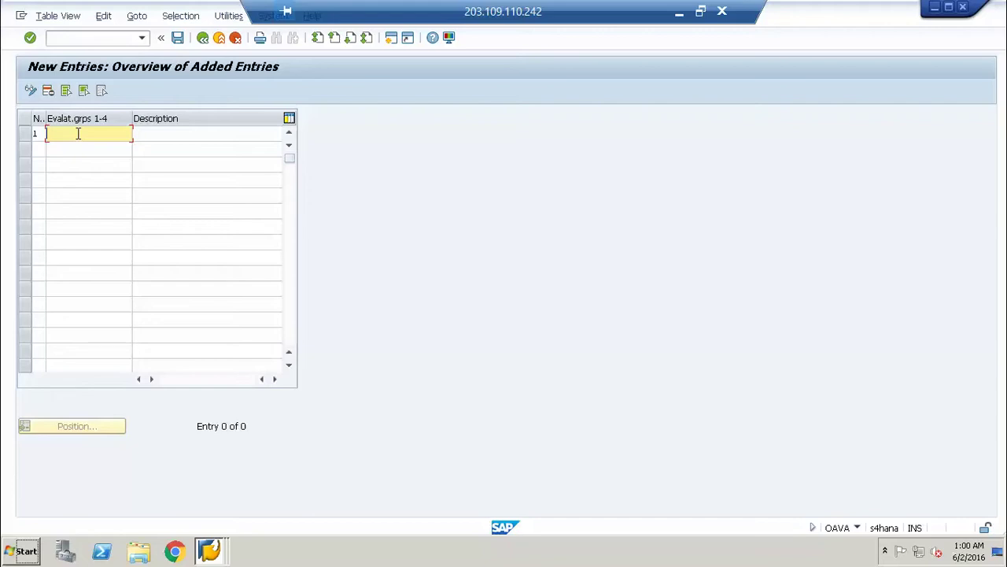
text(ZRP)
key(BackSpace)
key(BackSpace)
text(T0)
key(Tab)
text(T)
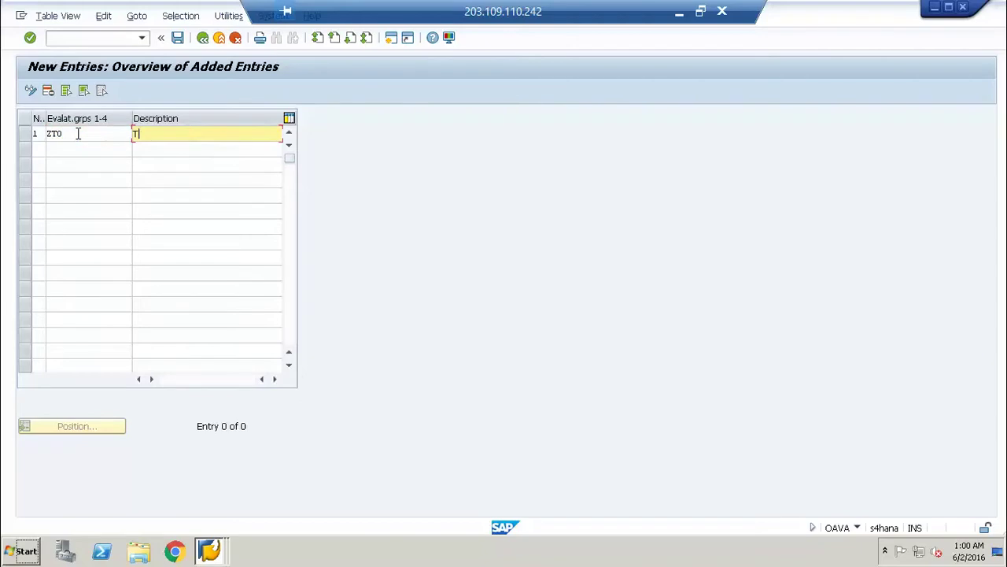
text(ax only assets)
Add a second entry for group number 1 with value TRO and description Tax Return only assets, and save the entries.
click(41, 148)
text(1)
key(Tab)
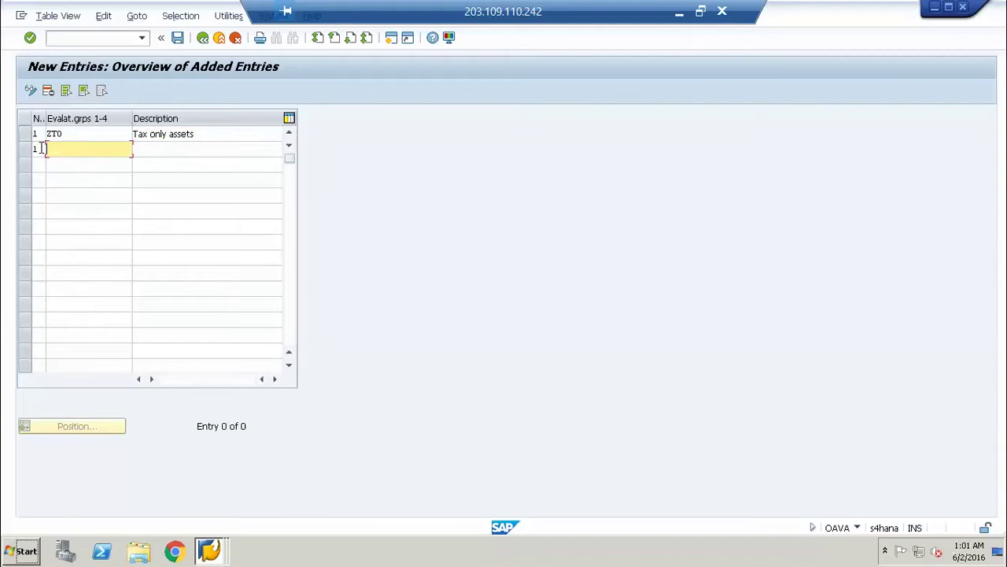
text(TR0)
key(Tab)
text(Tax )
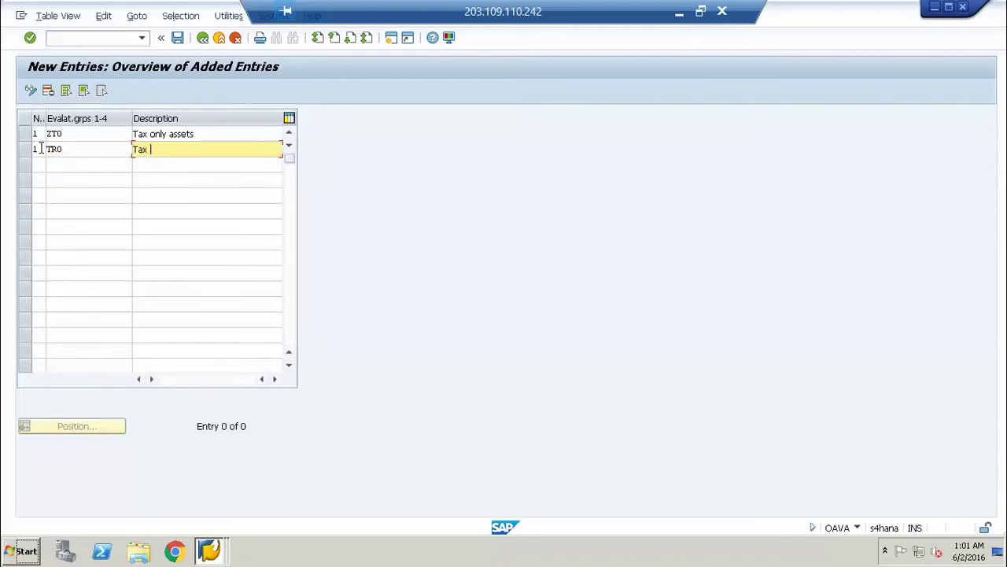
text(Return only assets)
key(Return)
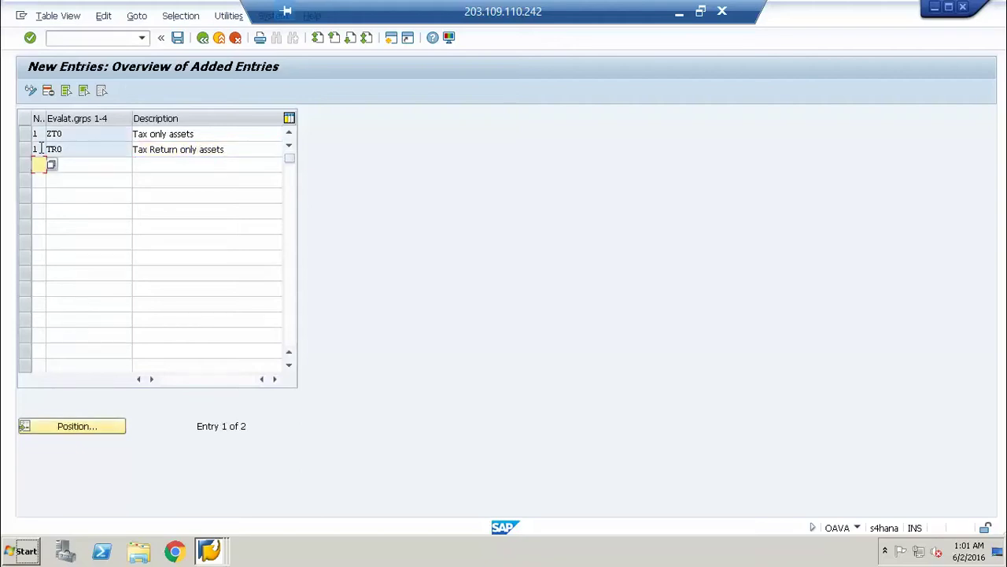
click(181, 38)
Switch to the asset creation session and look up the possible values for Asset Type in the allocations data.
key(F3)
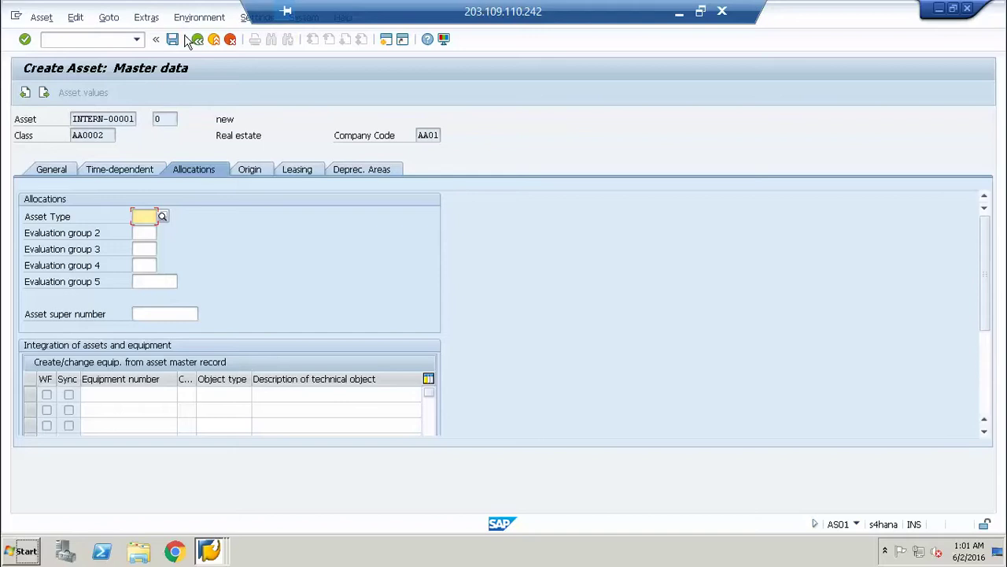
key(F4)
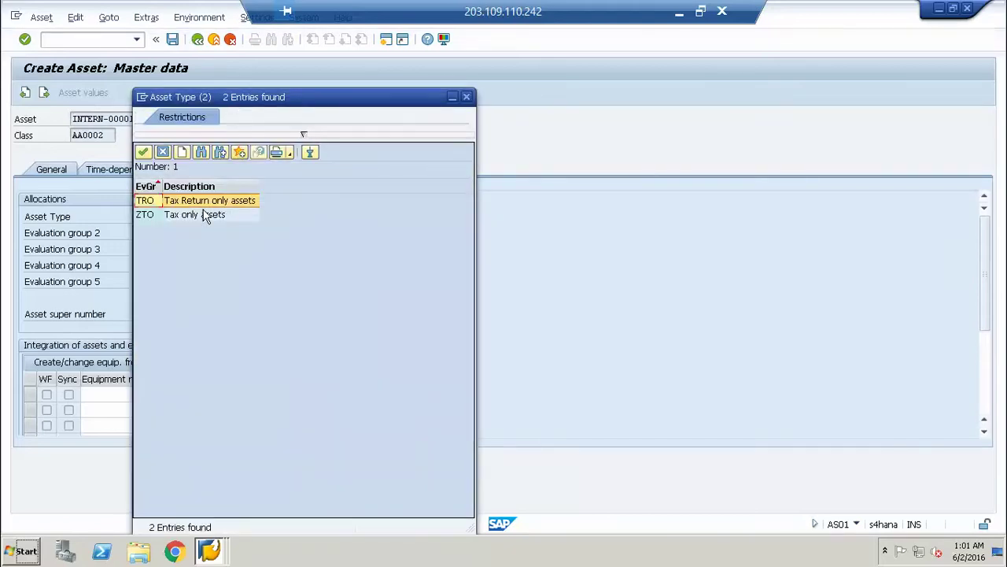
drag(170, 94, 438, 80)
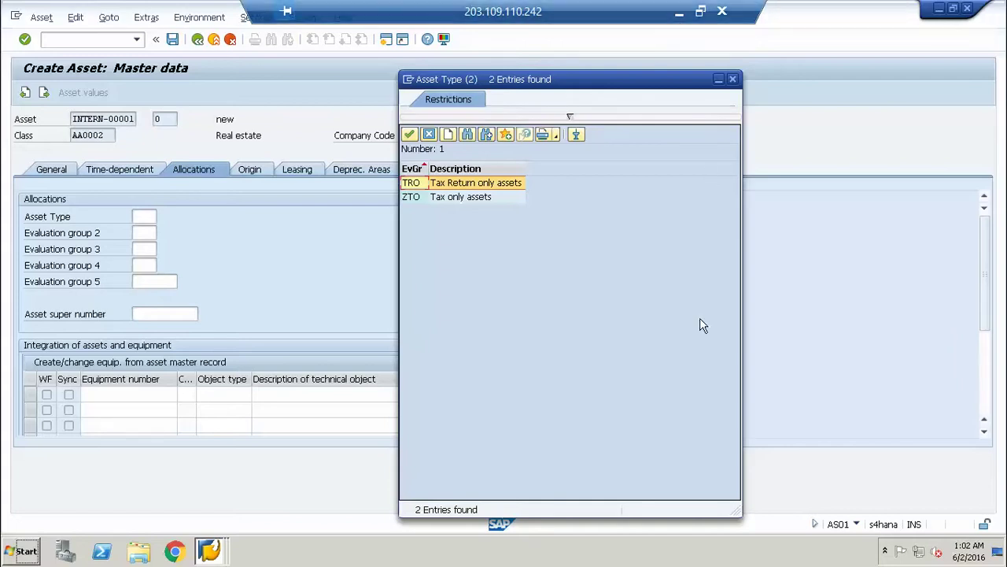
click(680, 11)
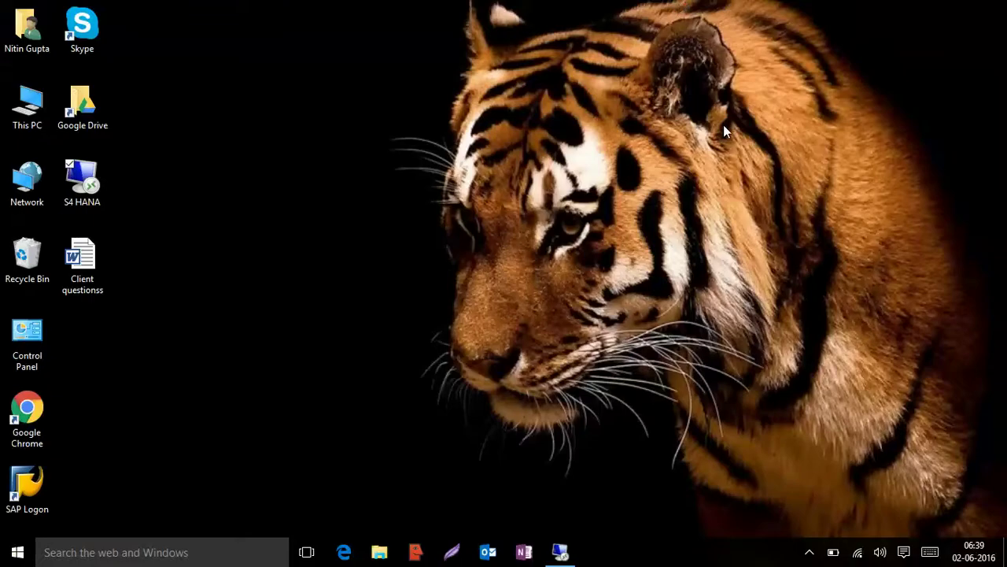
click(809, 551)
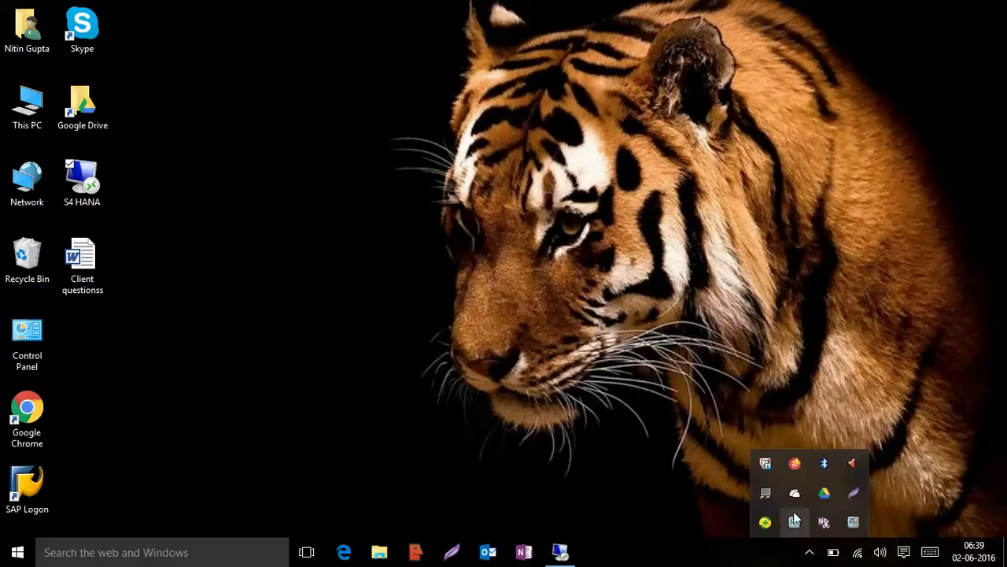
click(560, 553)
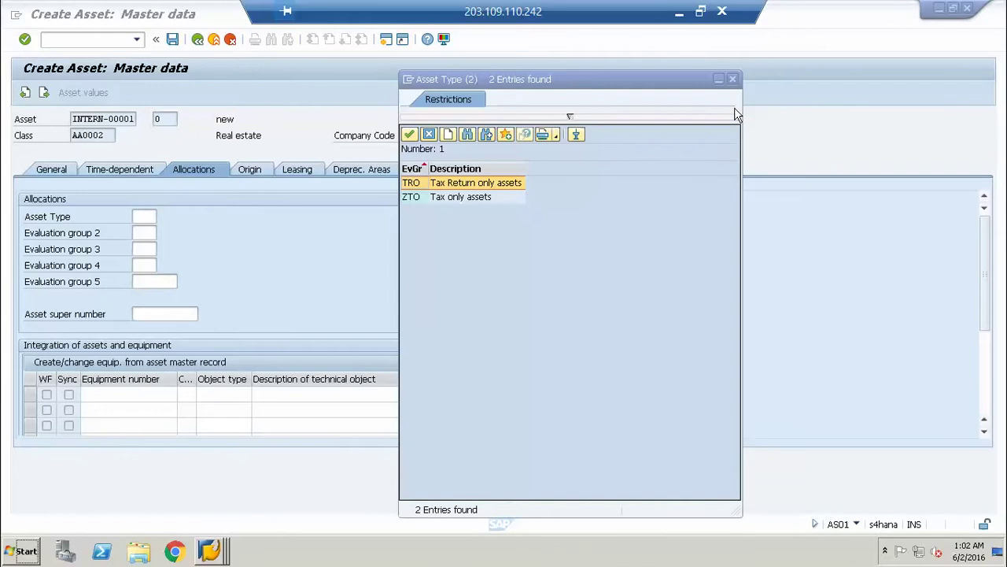
Close the Asset Type value list and leave asset creation without saving the asset.
click(733, 80)
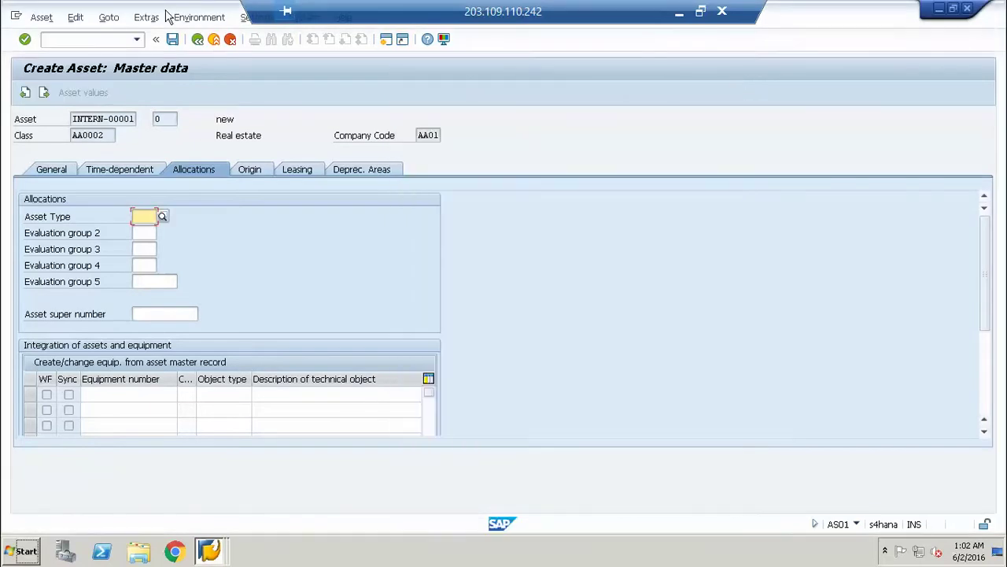
click(214, 40)
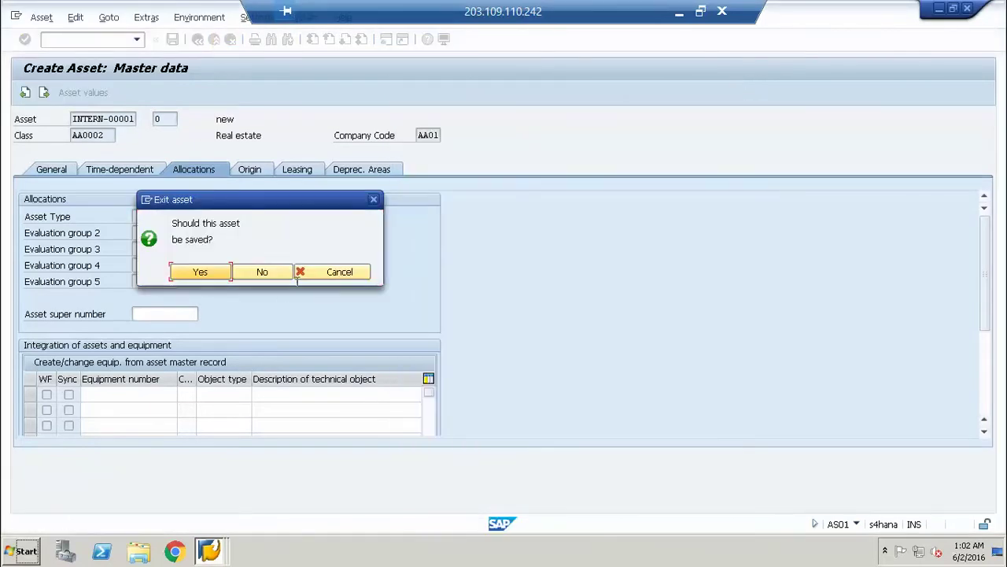
click(266, 271)
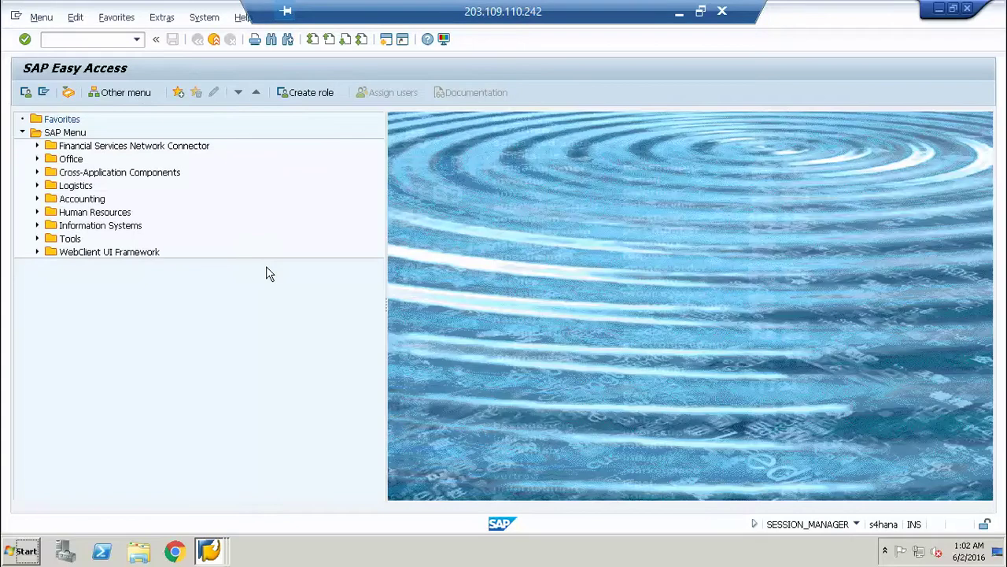
Switch to the session with the new evaluation group entries and go back to the implementation guide.
click(211, 554)
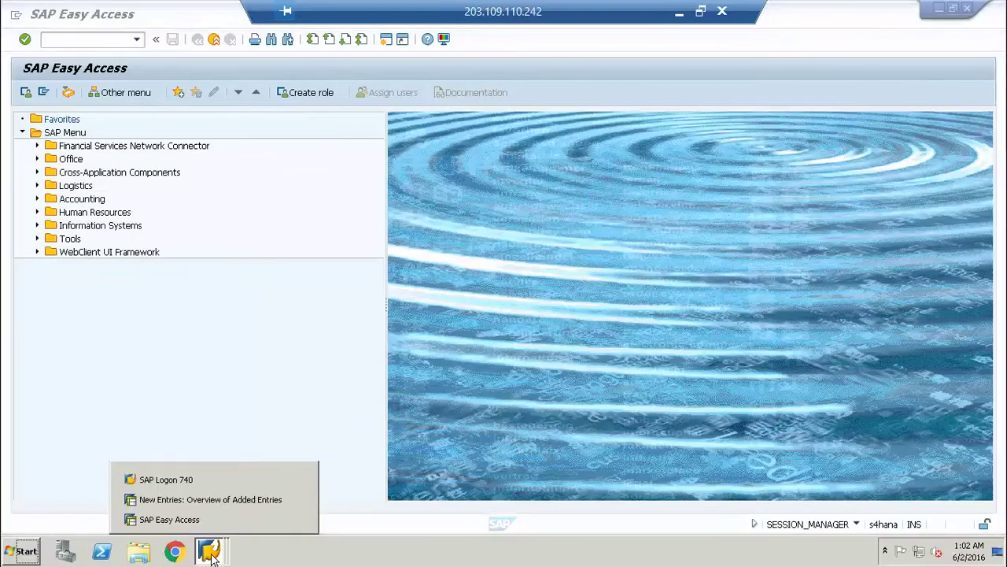
click(207, 514)
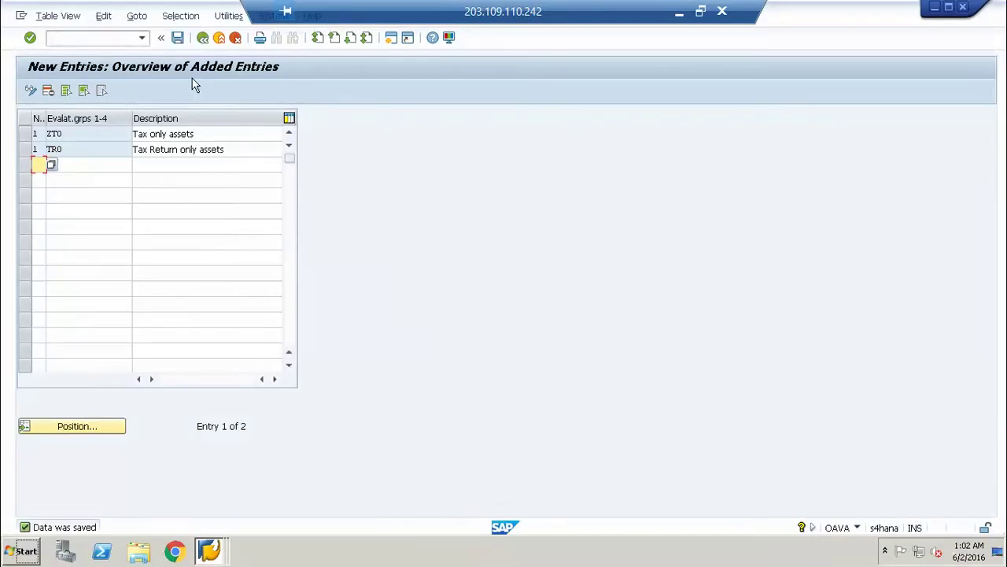
click(202, 38)
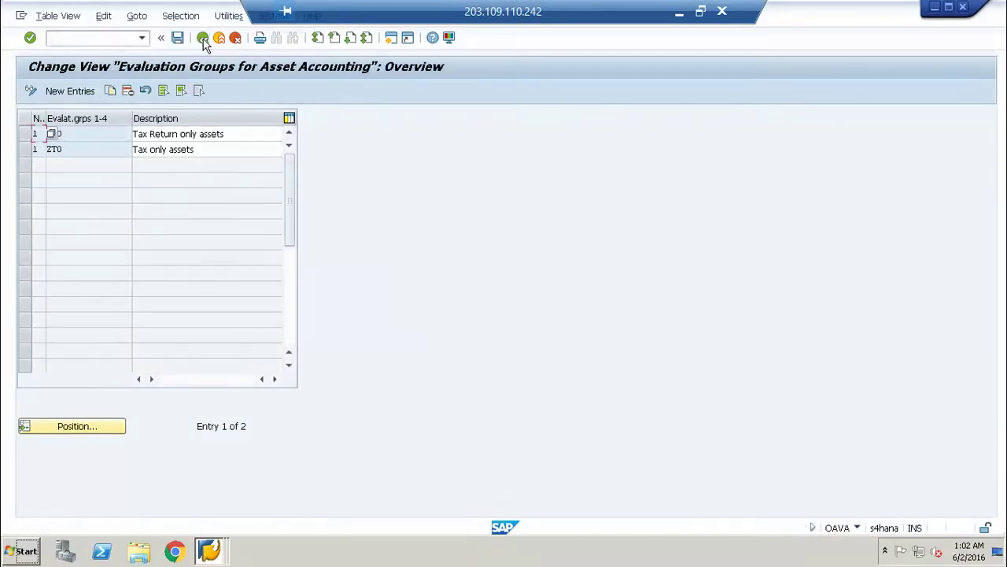
click(202, 38)
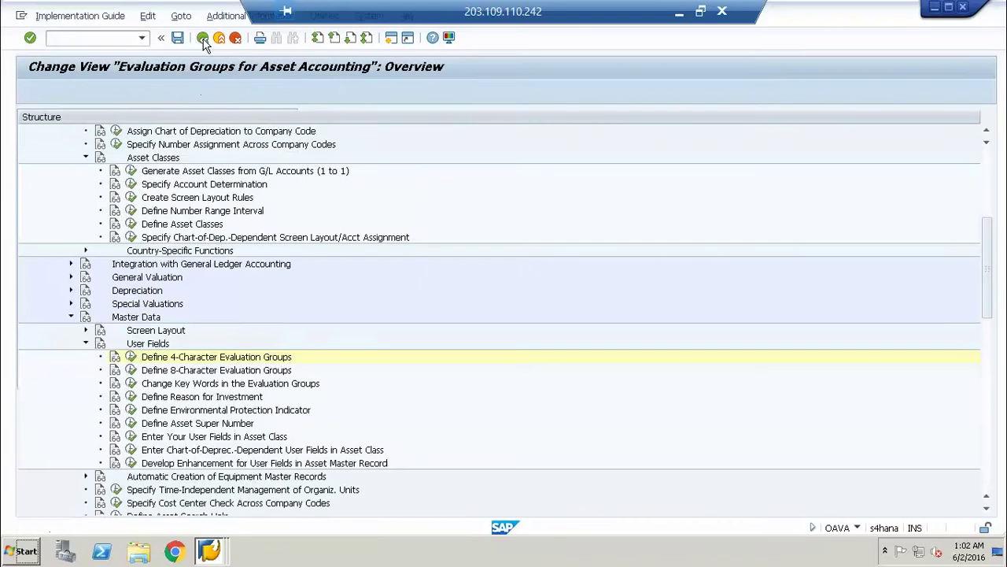
View the new entries table of Define 8-Character Evaluation Groups and return to the implementation guide without adding anything.
click(178, 373)
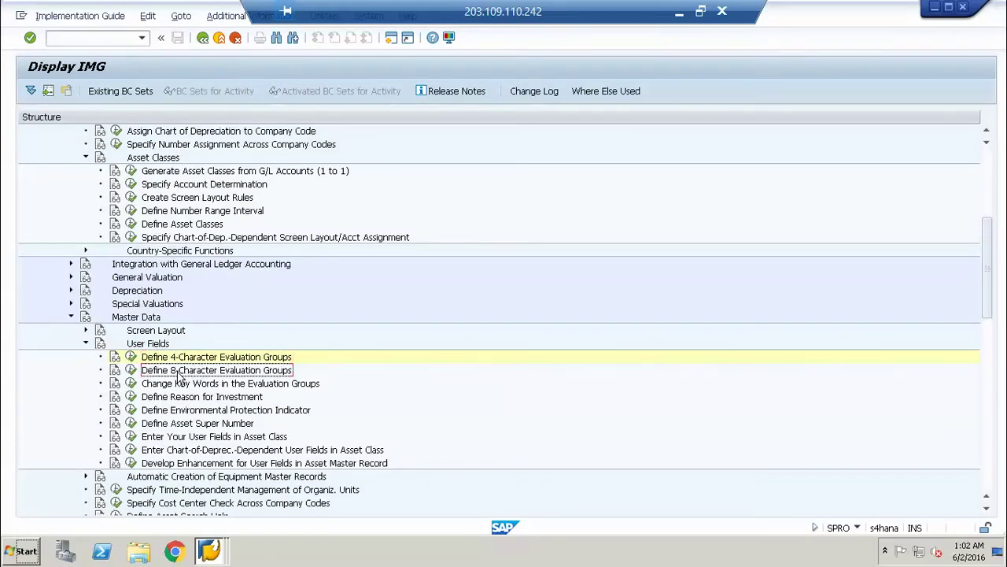
click(131, 370)
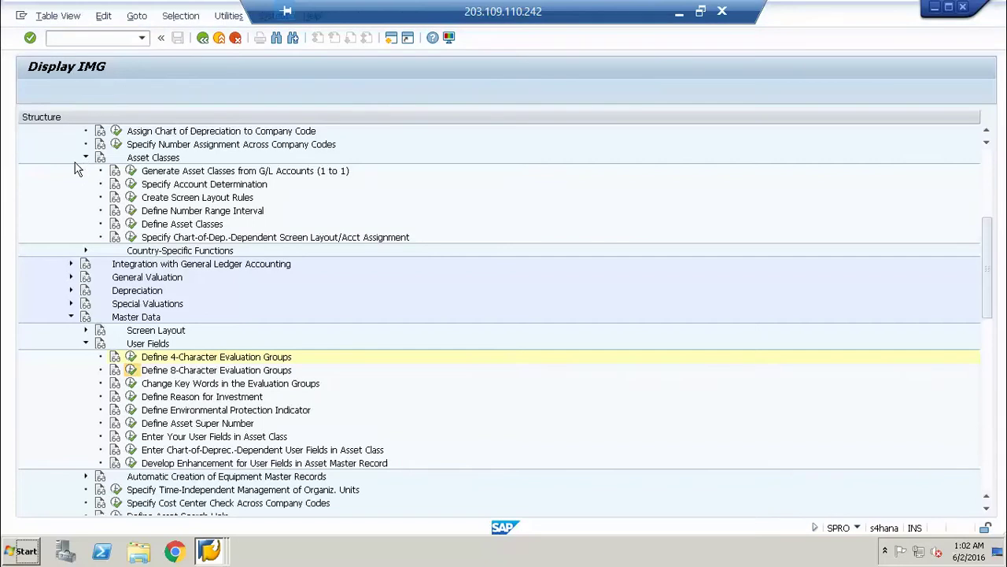
click(52, 93)
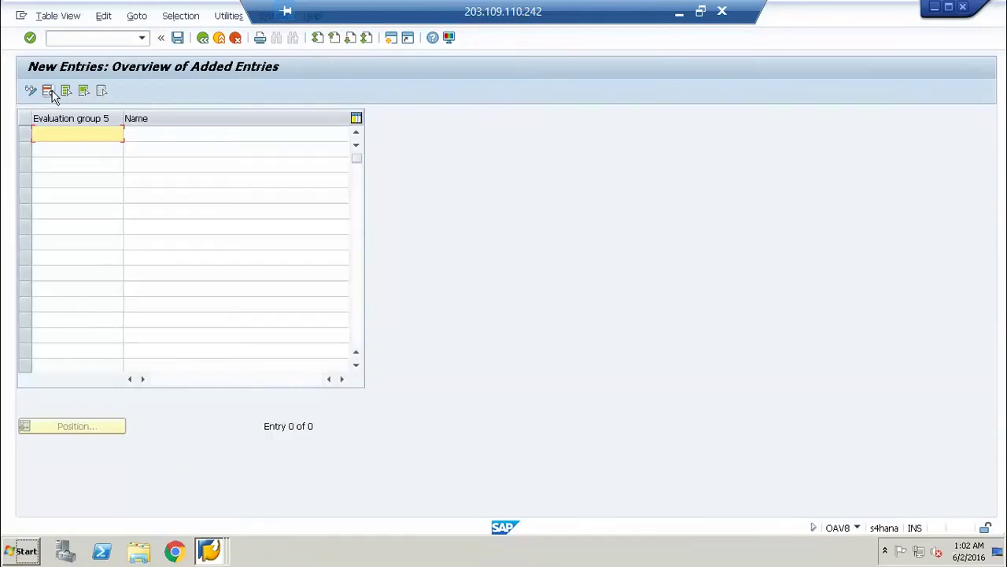
click(202, 41)
click(203, 38)
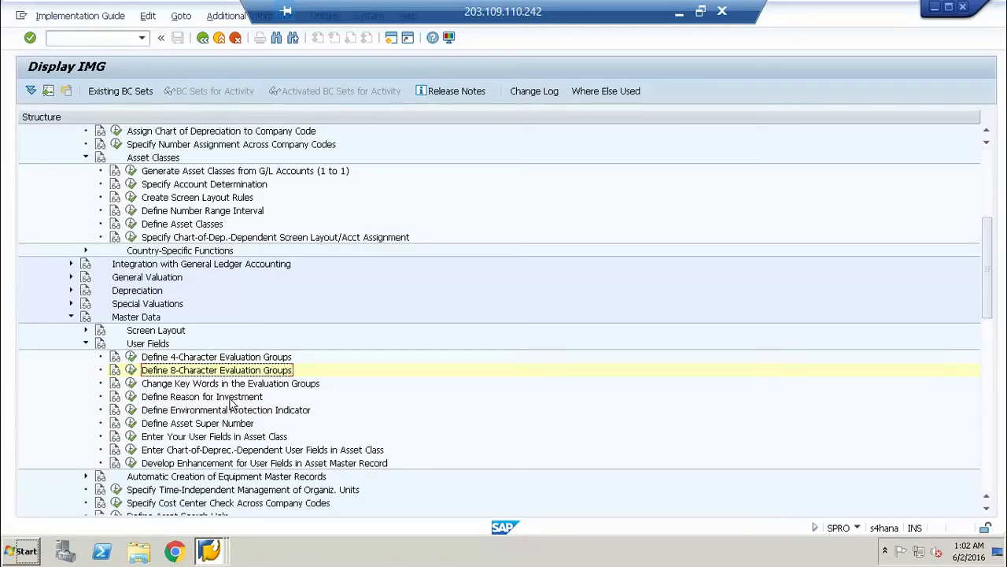
Open Change Key Words in the Evaluation Groups and review the field labels of evaluation groups 1 and 2.
click(131, 383)
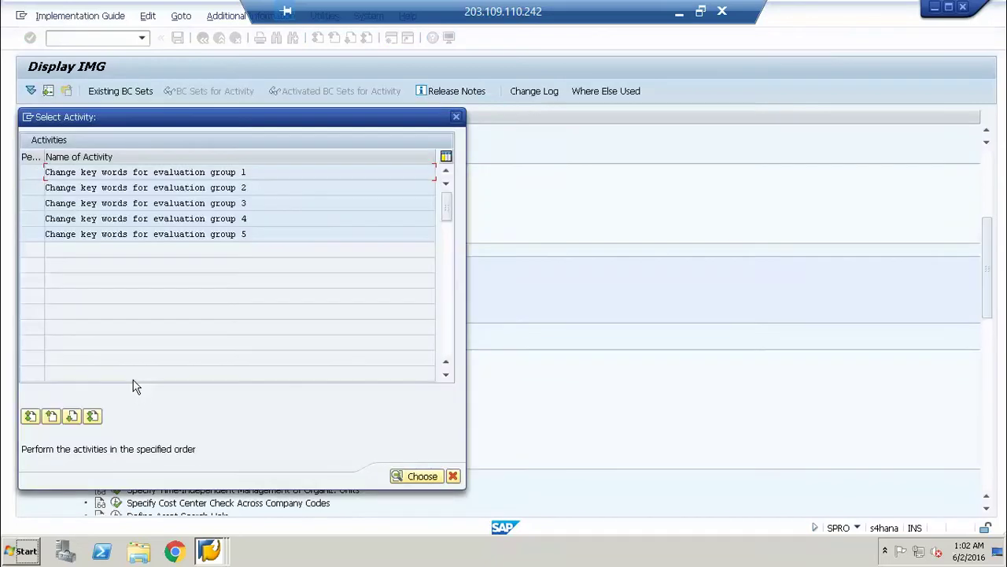
double_click(142, 173)
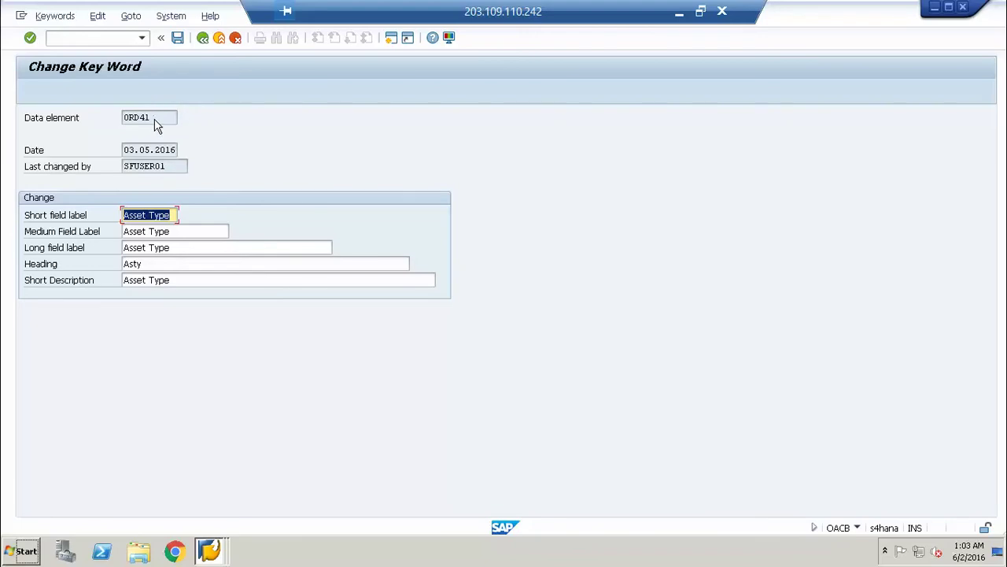
click(148, 118)
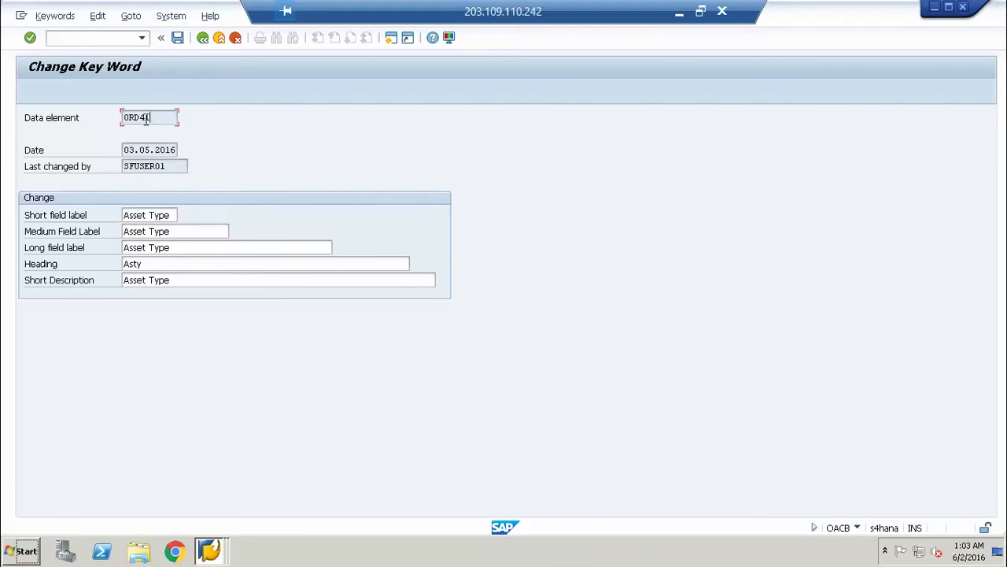
click(202, 38)
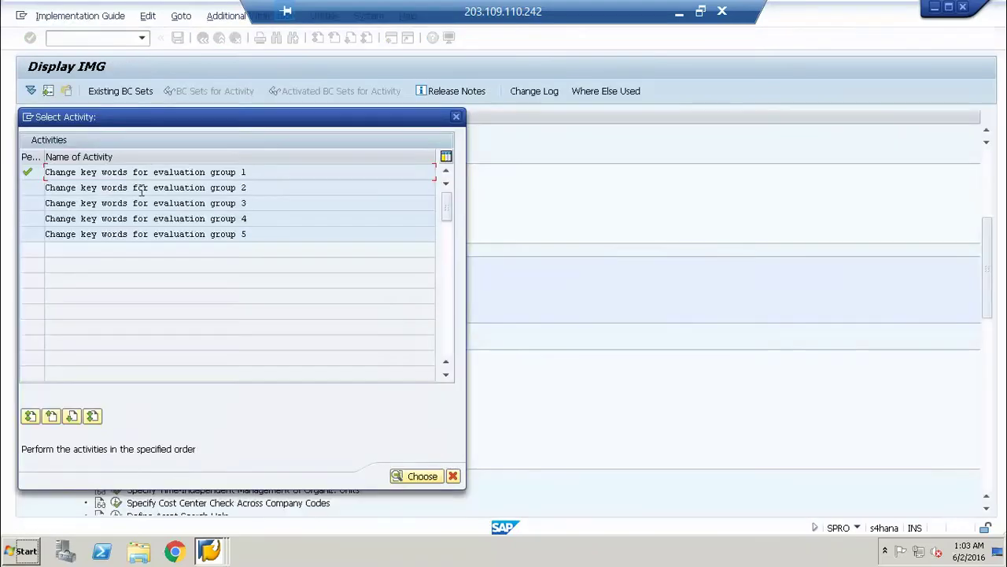
double_click(143, 191)
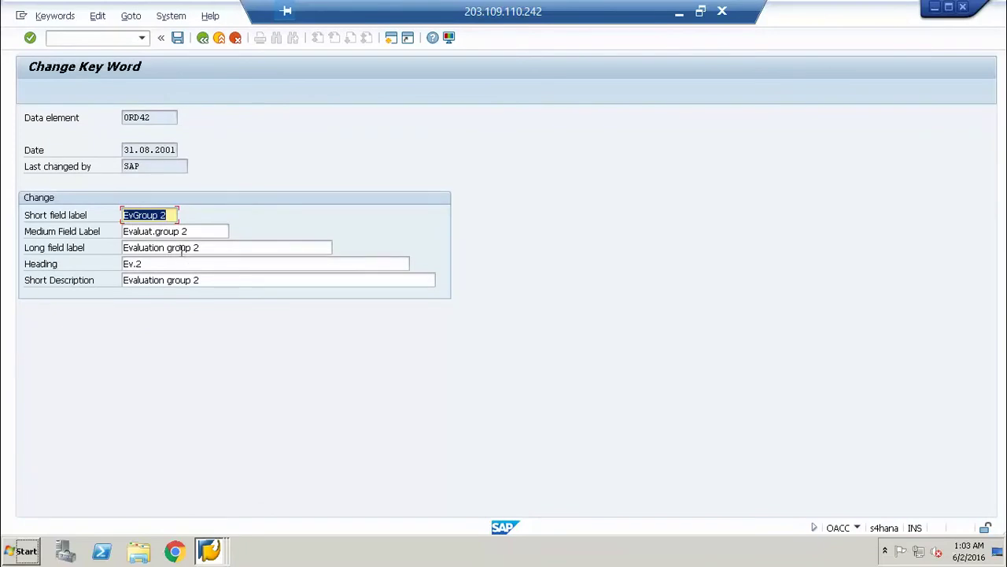
click(203, 39)
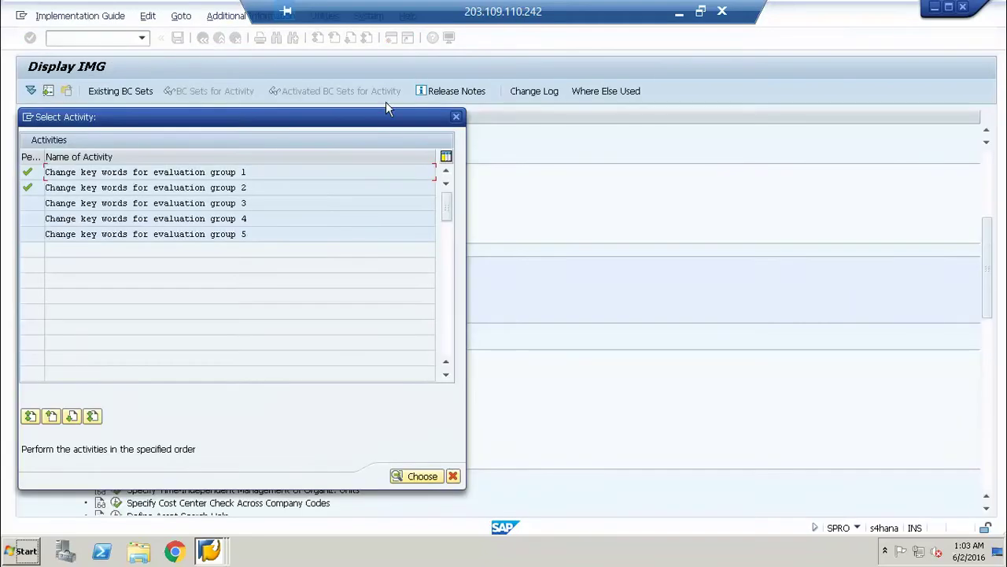
Open the key words for evaluation group 3 and set the short field label to Prop and the medium one to Property Type.
double_click(124, 203)
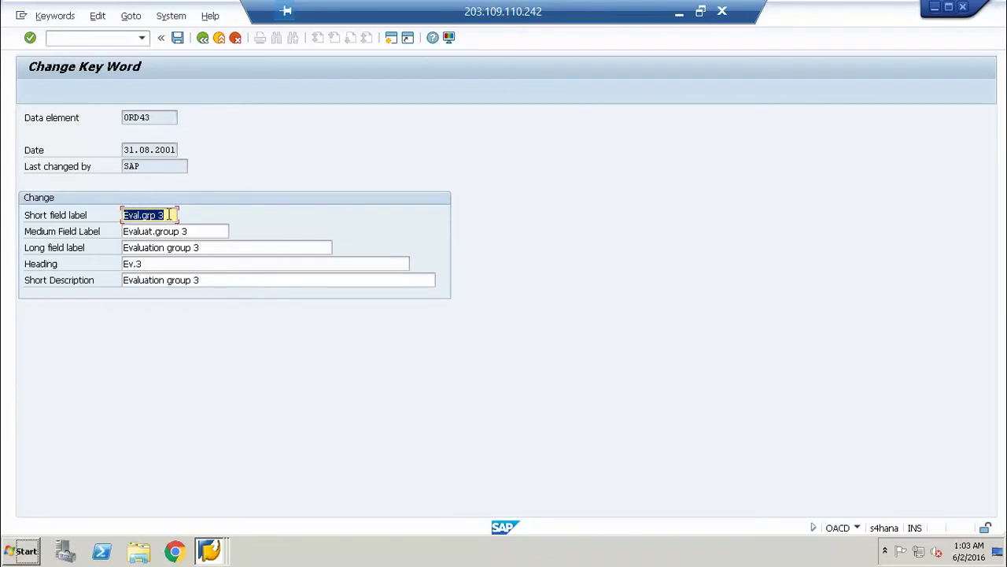
text(Prop)
key(Tab)
text(Prop)
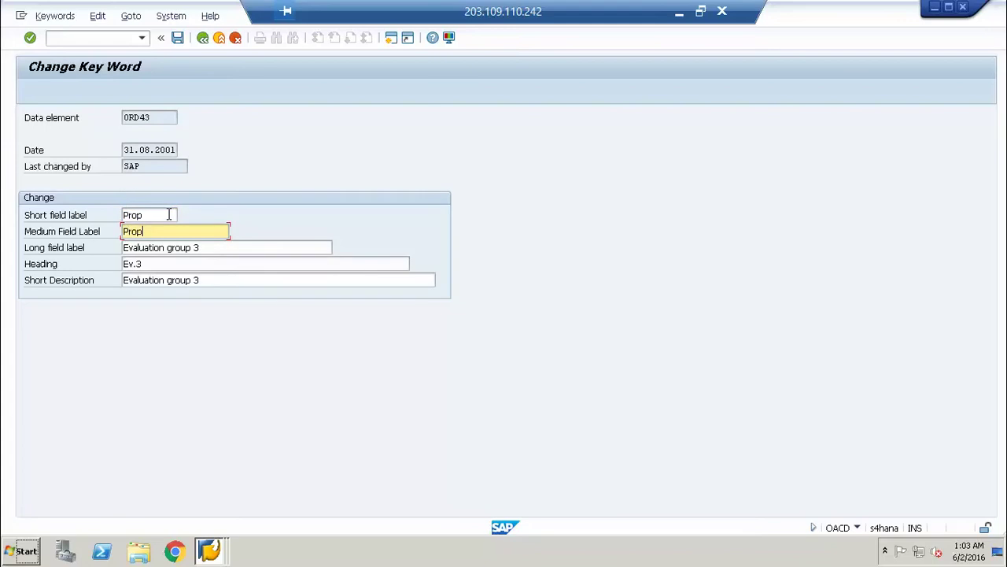
text(erty Type)
key(Tab)
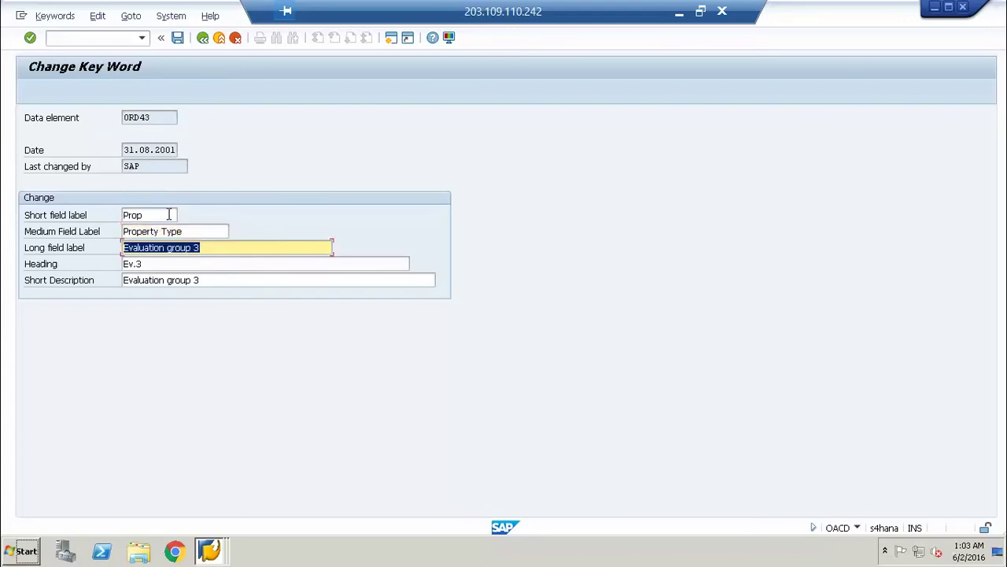
Copy Property Type from the medium field label into the long field label, heading and short description.
key(shift+Tab)
key(ctrl+c)
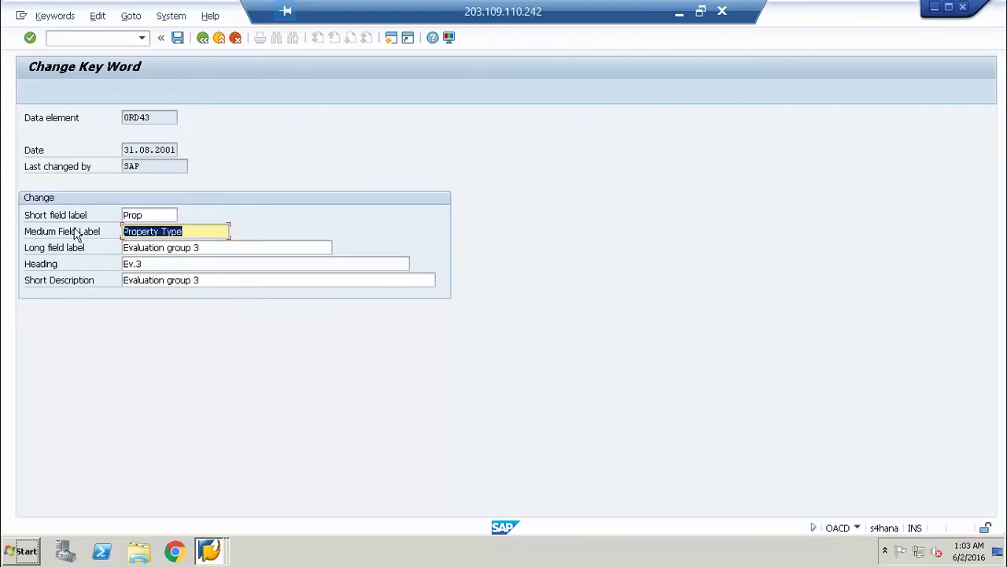
key(Home)
key(Tab)
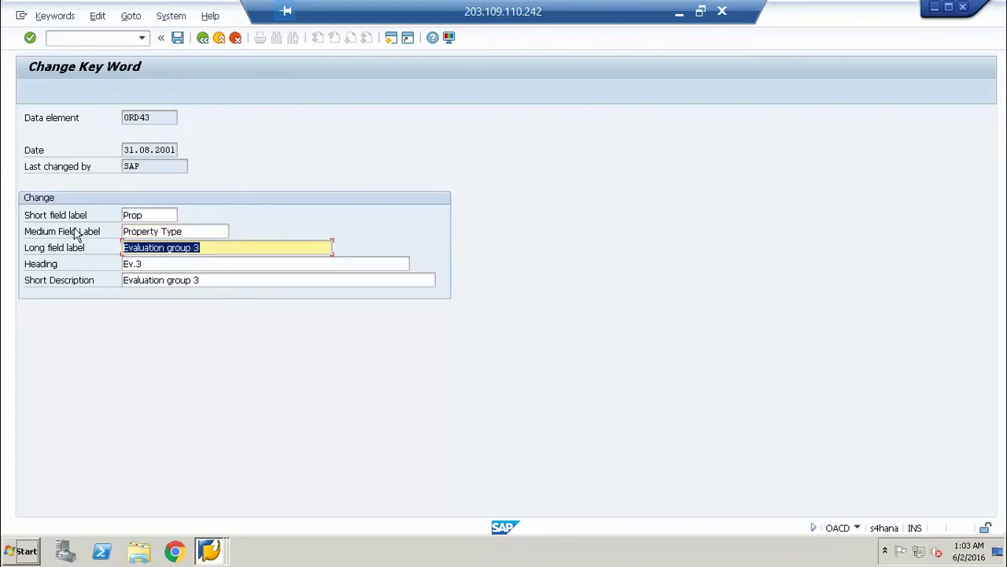
key(ctrl+v)
key(Tab)
key(ctrl+v)
key(Tab)
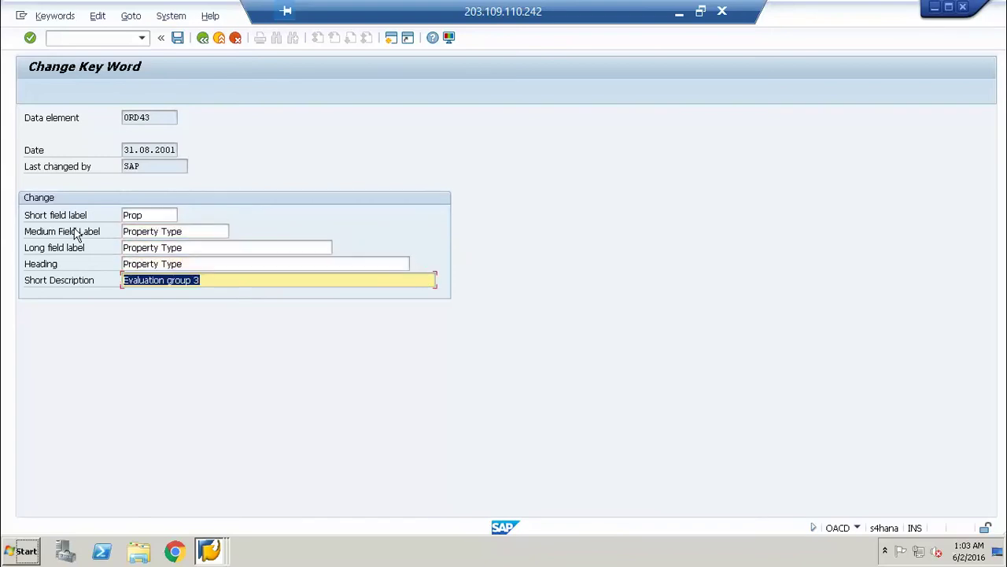
key(ctrl+v)
key(Return)
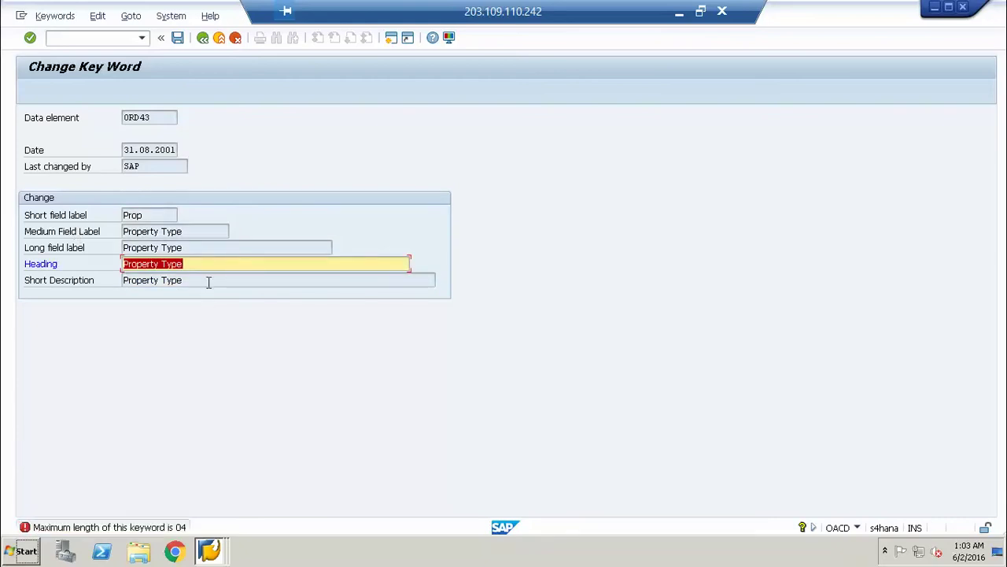
Shorten the heading to Prop, save the key words with the proposed workbench request, and return to the implementation guide.
text(Prop)
key(Return)
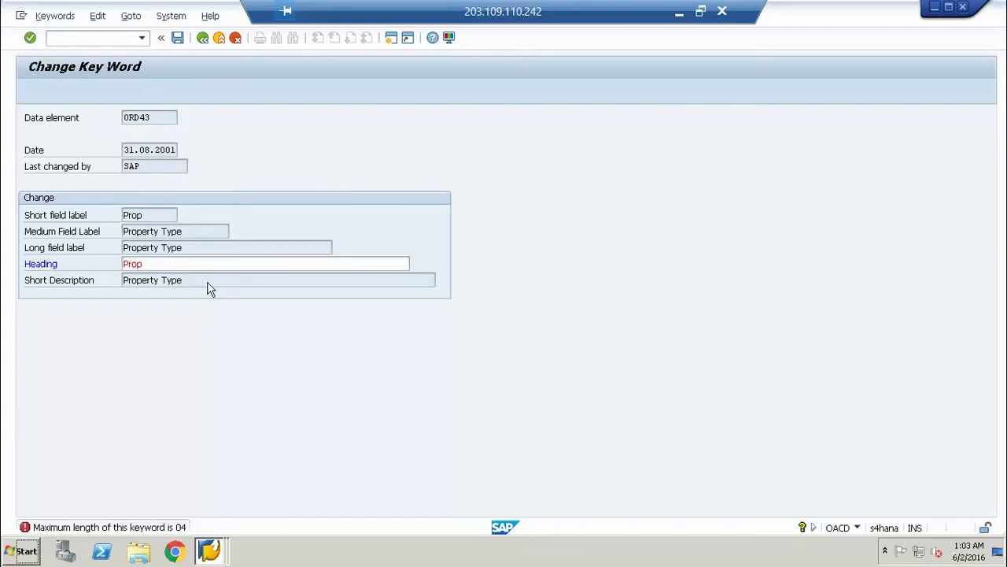
key(ctrl+s)
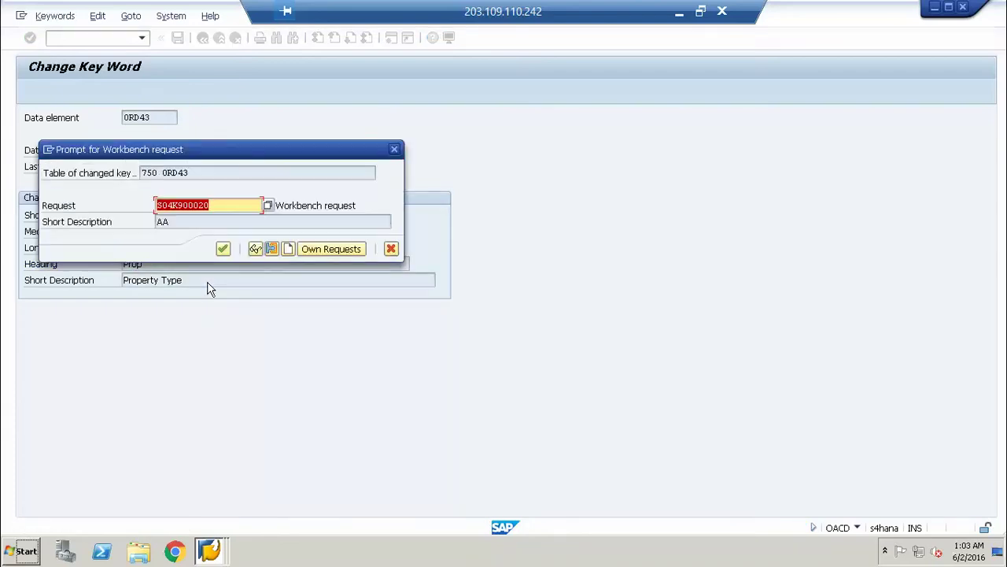
key(Return)
key(F3)
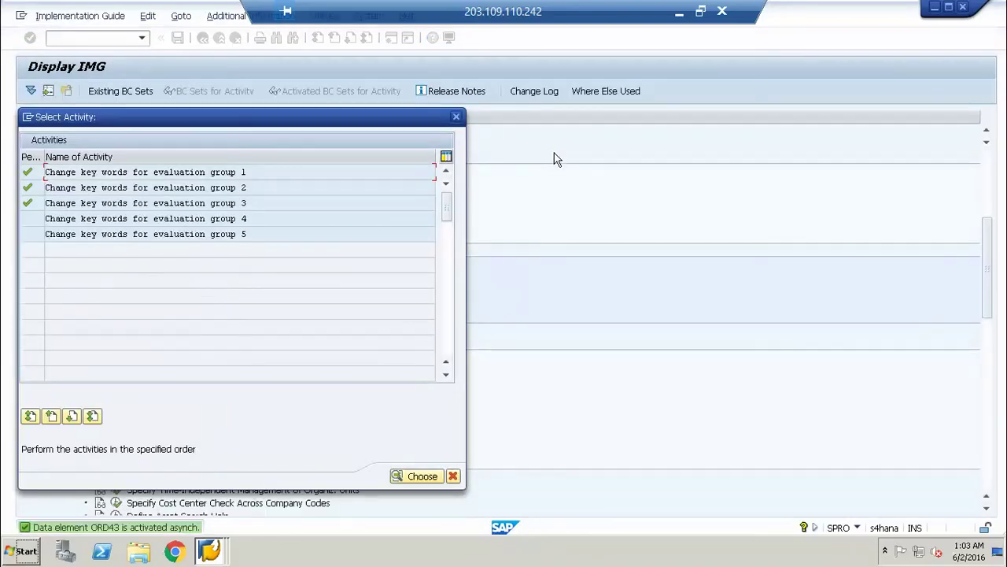
click(456, 116)
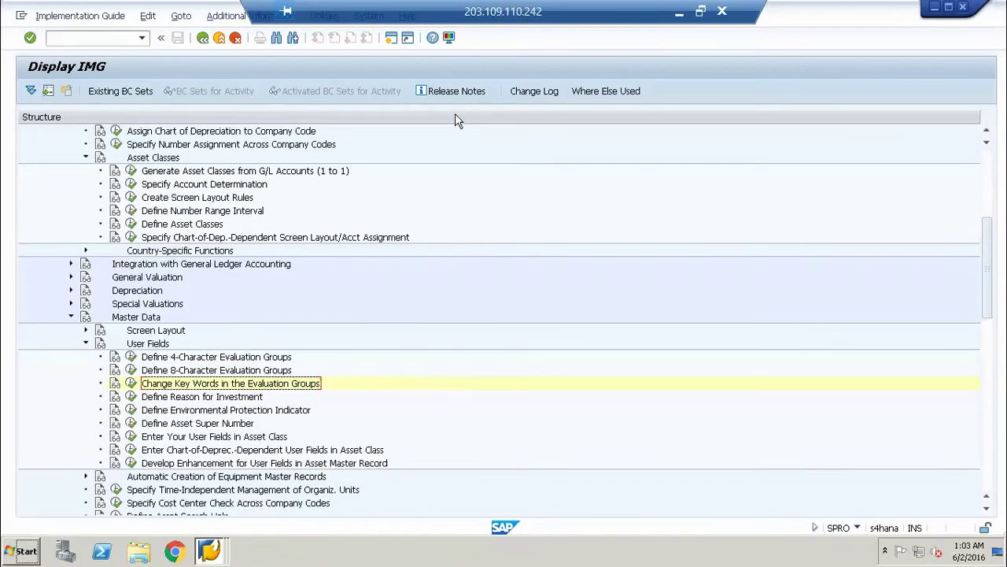
Switch to the SAP Easy Access session and start asset creation (AS01) for asset class AA0002 in company code AA01.
click(224, 555)
click(216, 520)
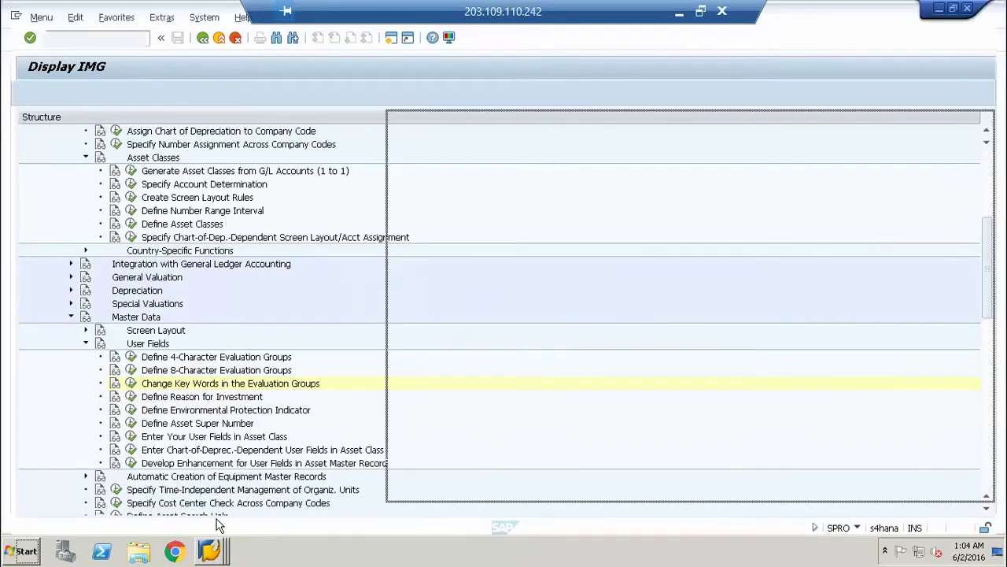
click(98, 40)
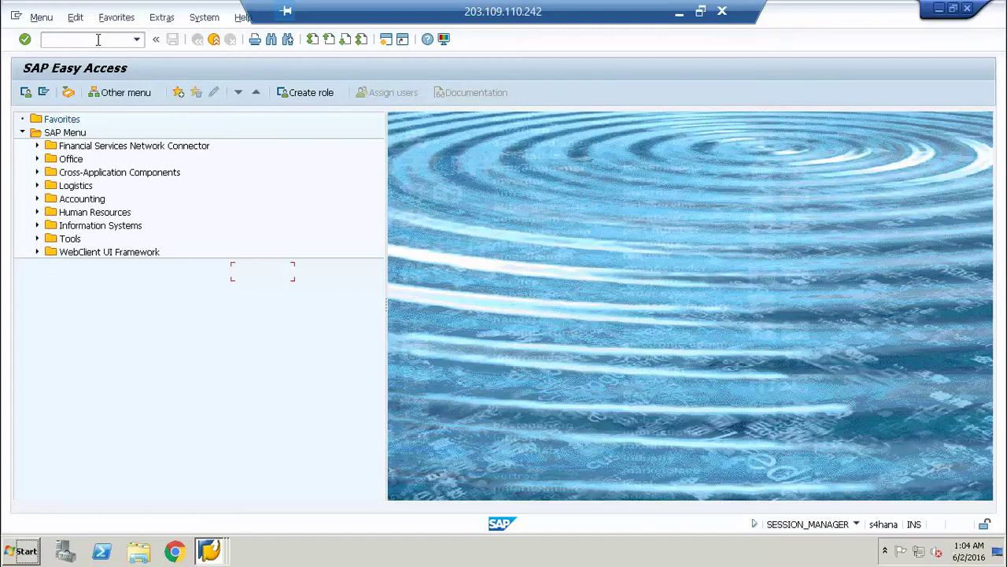
text(as01)
key(Return)
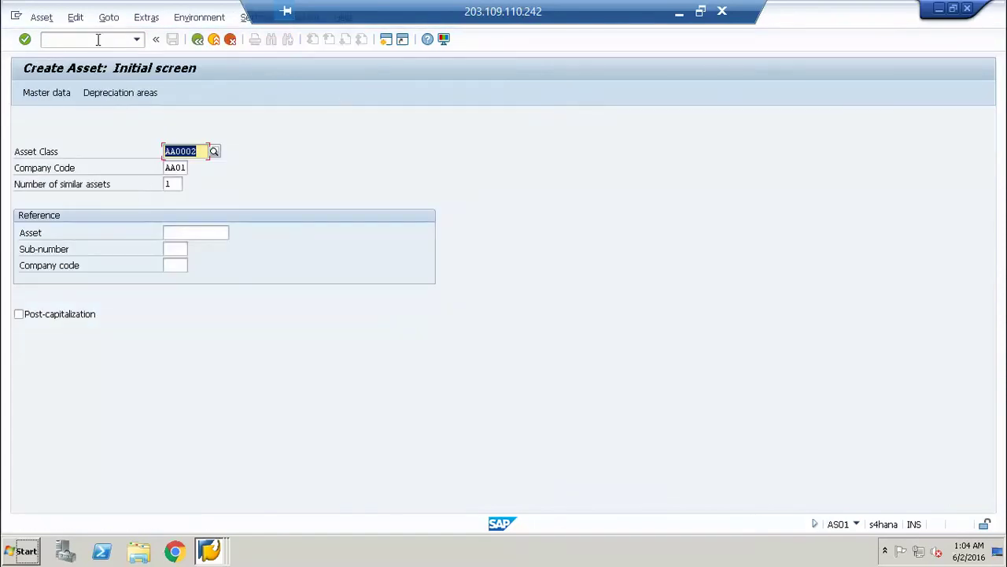
key(Return)
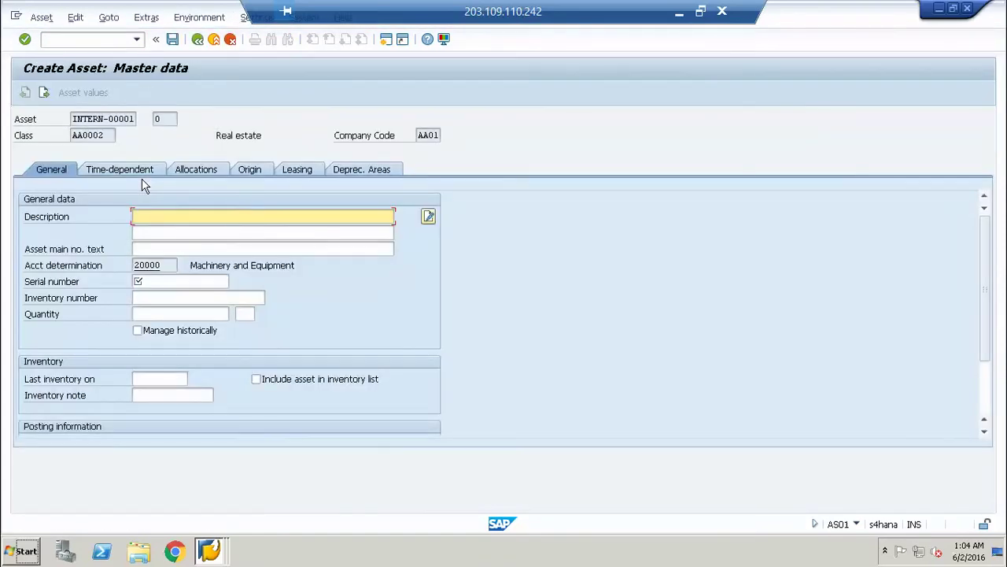
Enter description n and serial number nn, and check the renamed Property Type field in the asset's allocations.
text(n)
click(155, 283)
text(nn)
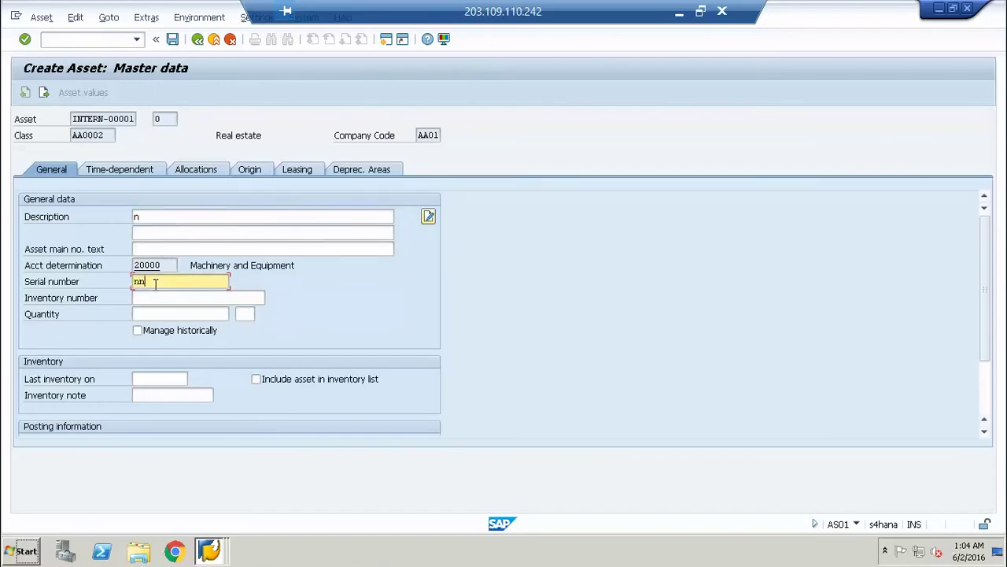
click(196, 178)
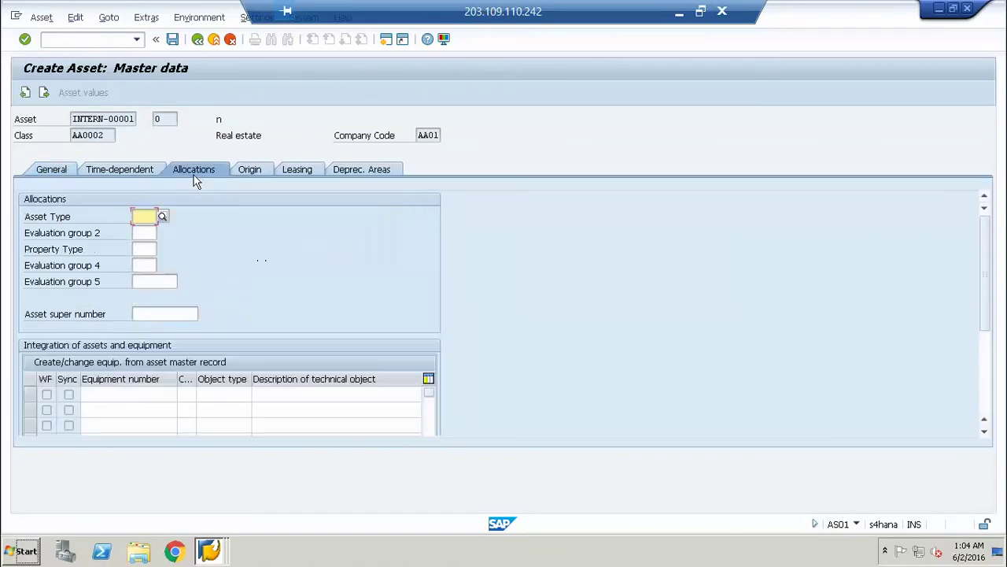
click(144, 249)
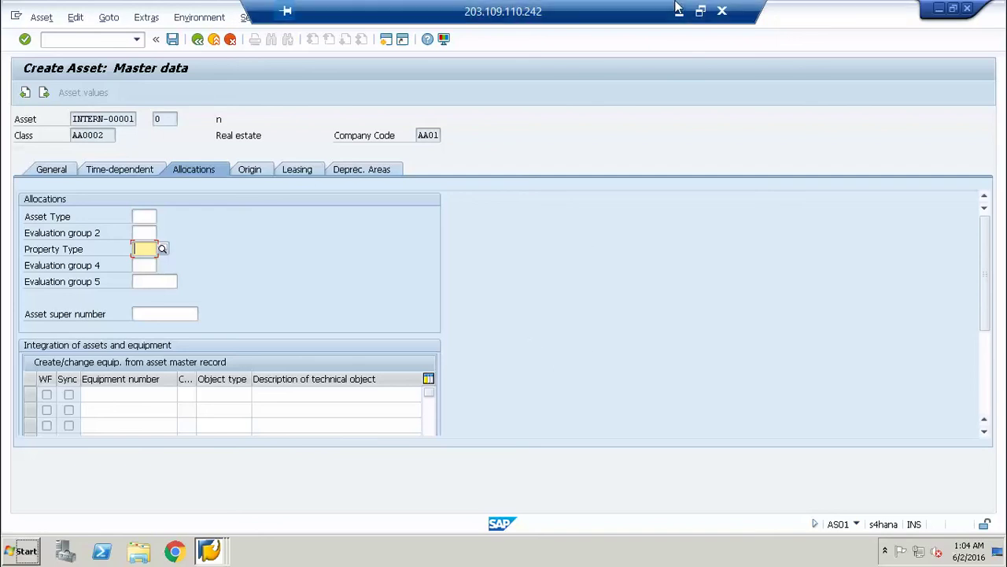
Leave asset creation without saving the asset and minimize the remote desktop session.
click(215, 41)
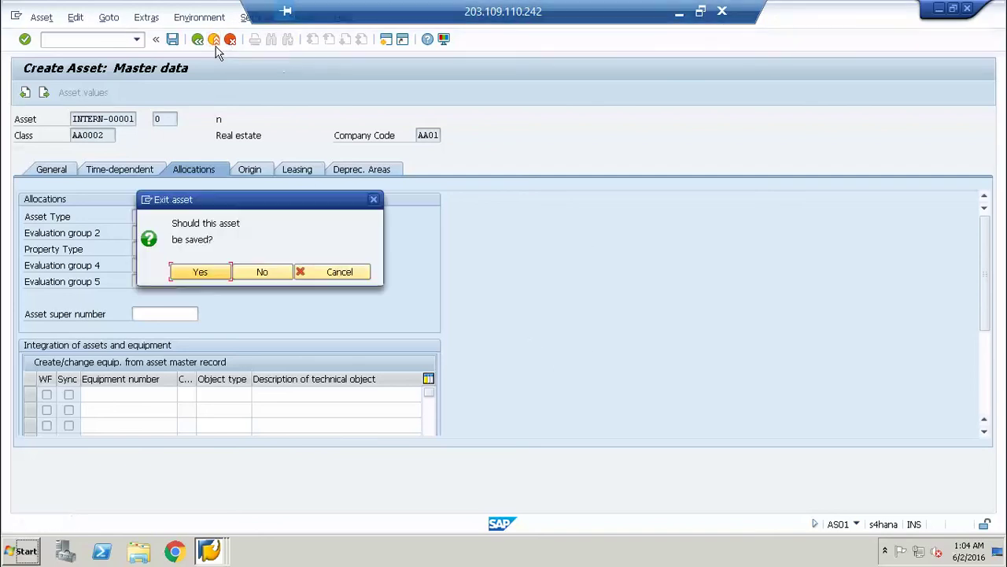
click(280, 273)
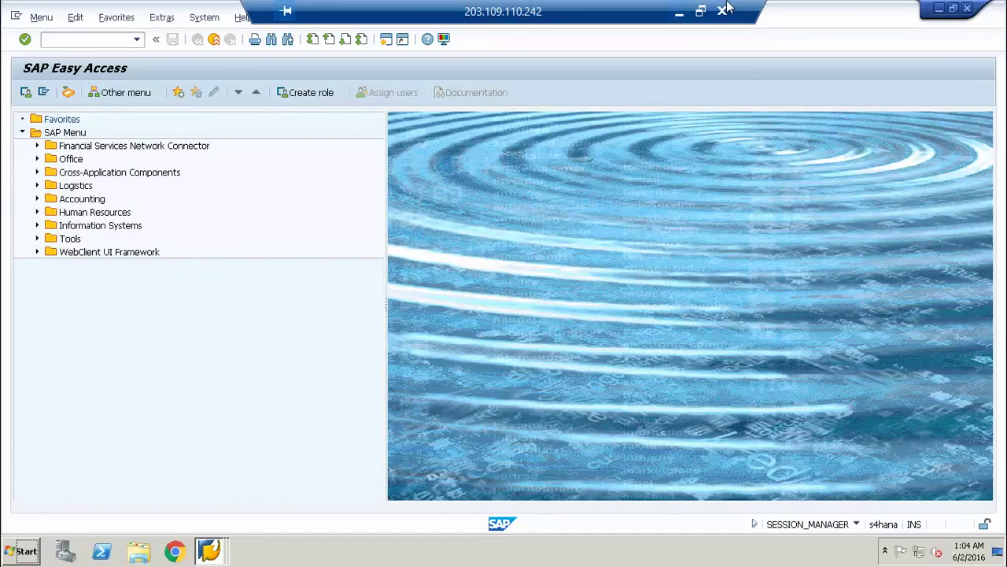
click(677, 13)
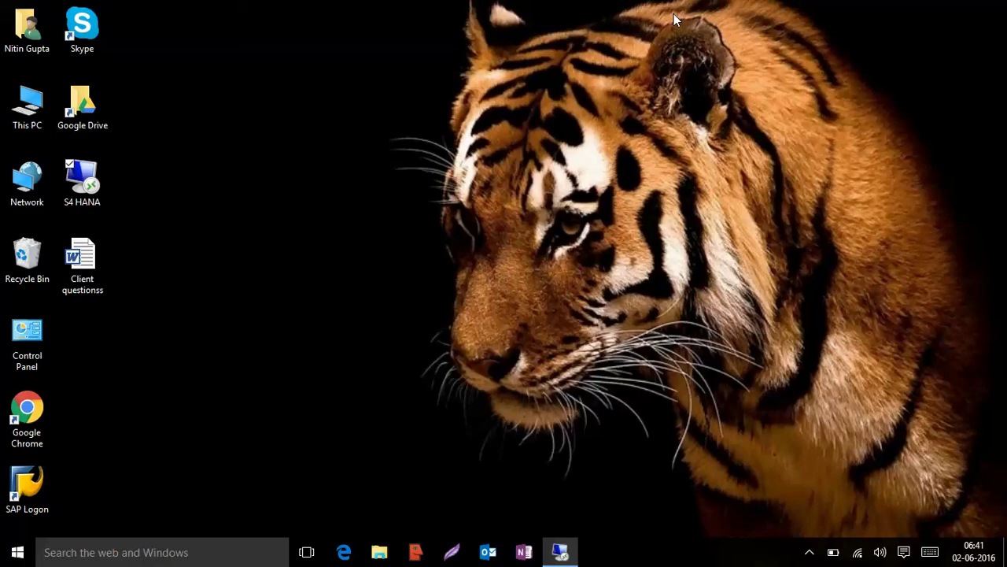